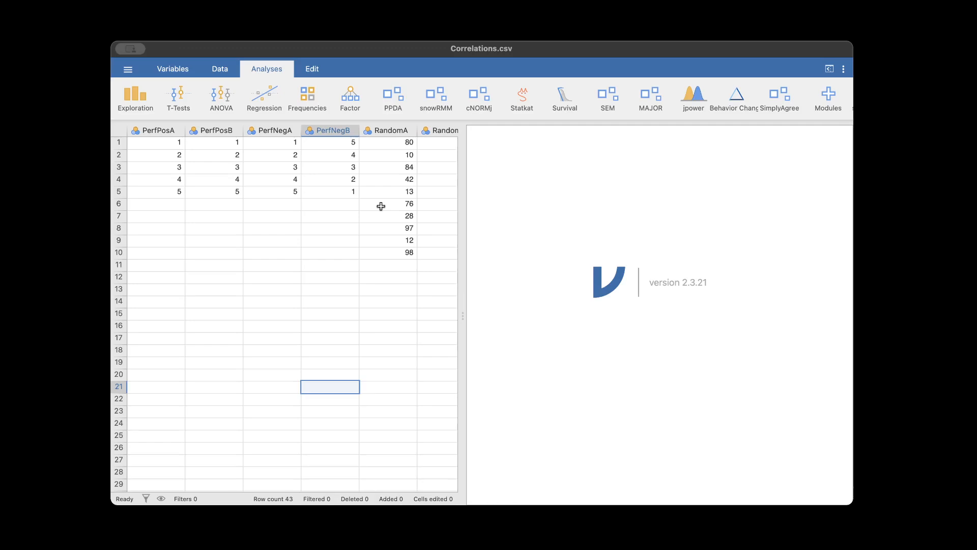
Examine the dataset's columns from PerfPosA through Video, including the Satisfaction and Income variables
scroll(380, 206, right, 5)
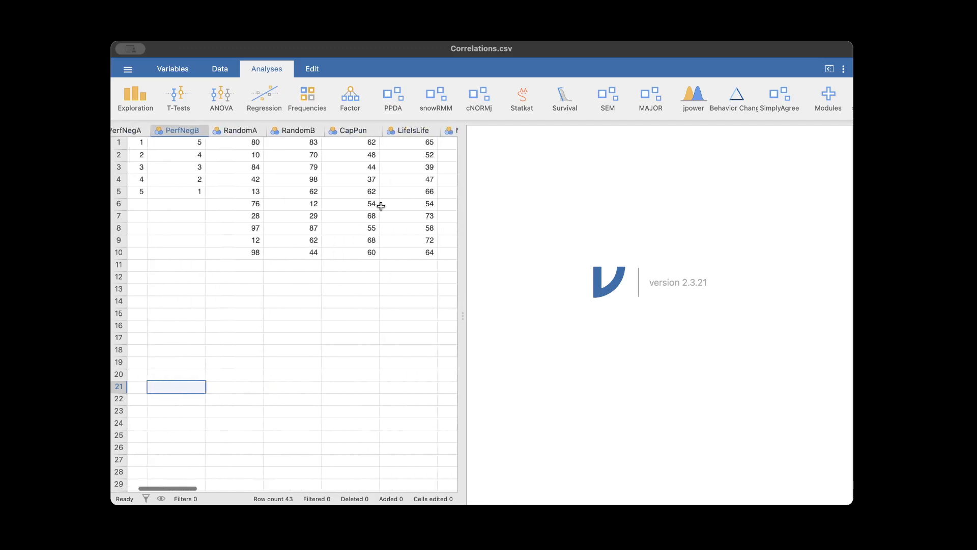
scroll(380, 205, right, 5)
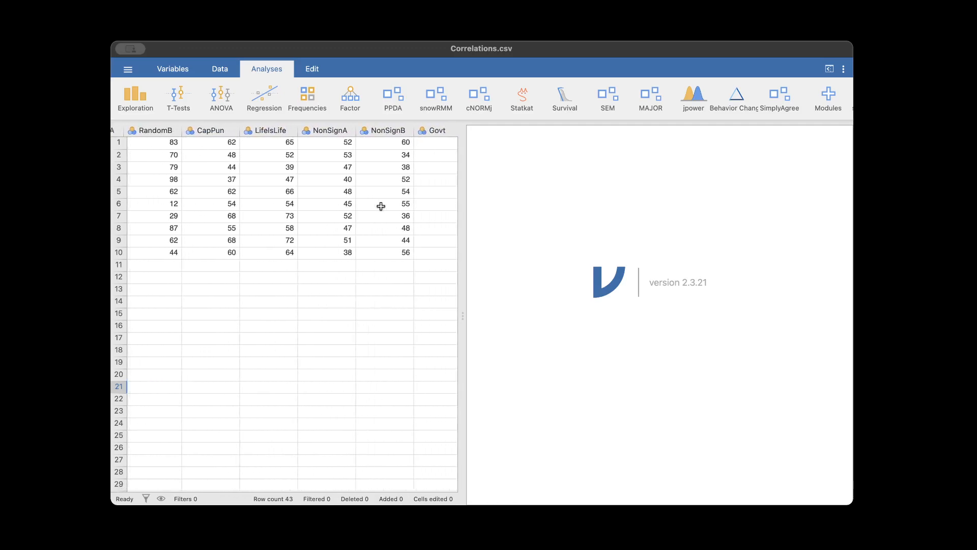
scroll(381, 205, right, 3)
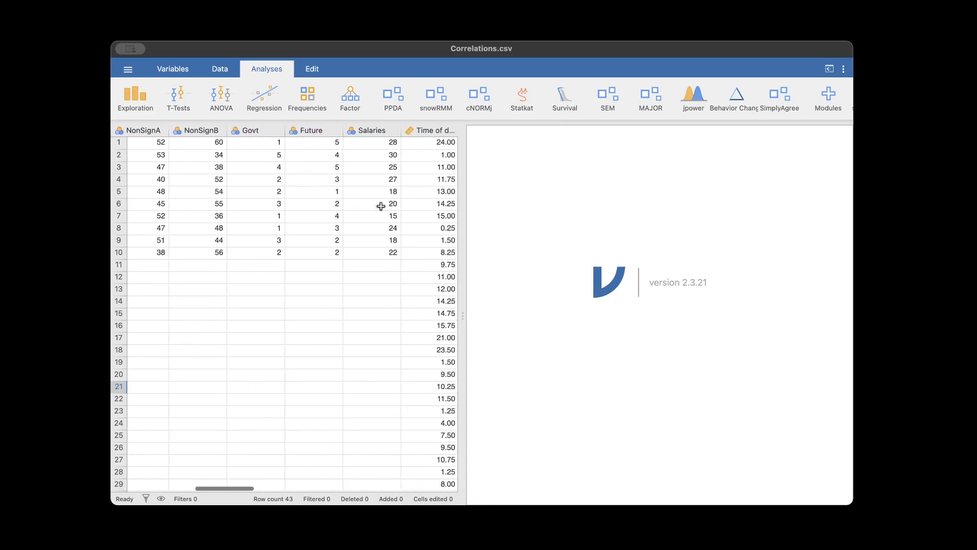
scroll(381, 206, right, 5)
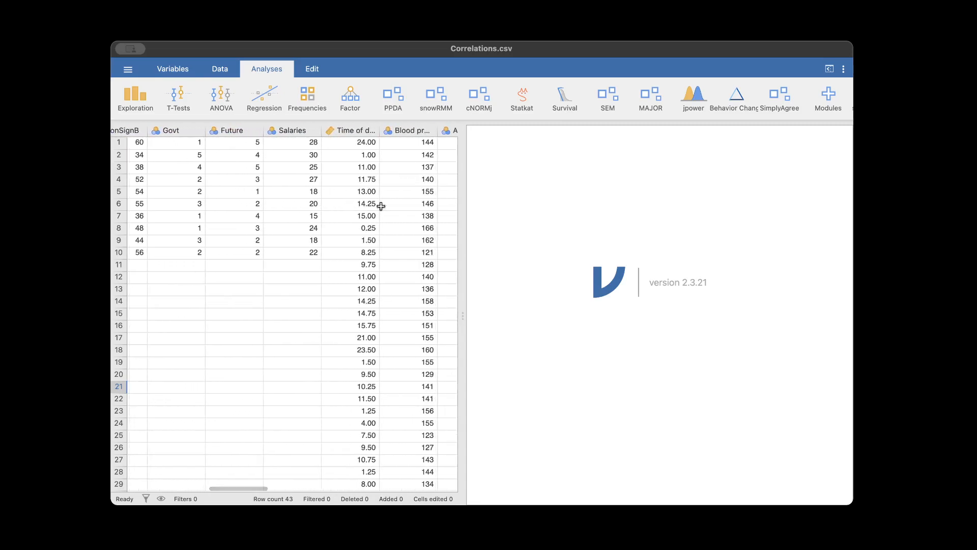
scroll(381, 206, right, 4)
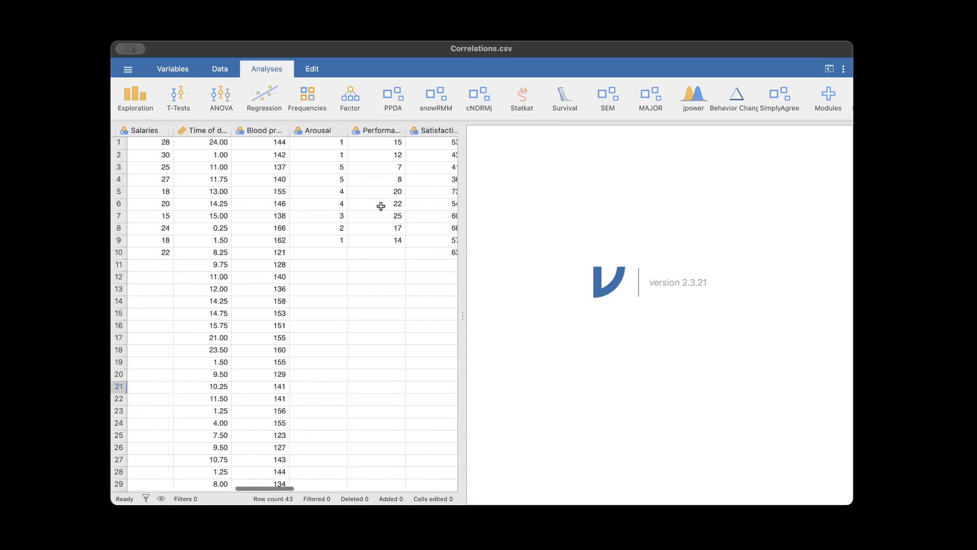
scroll(381, 206, right, 3)
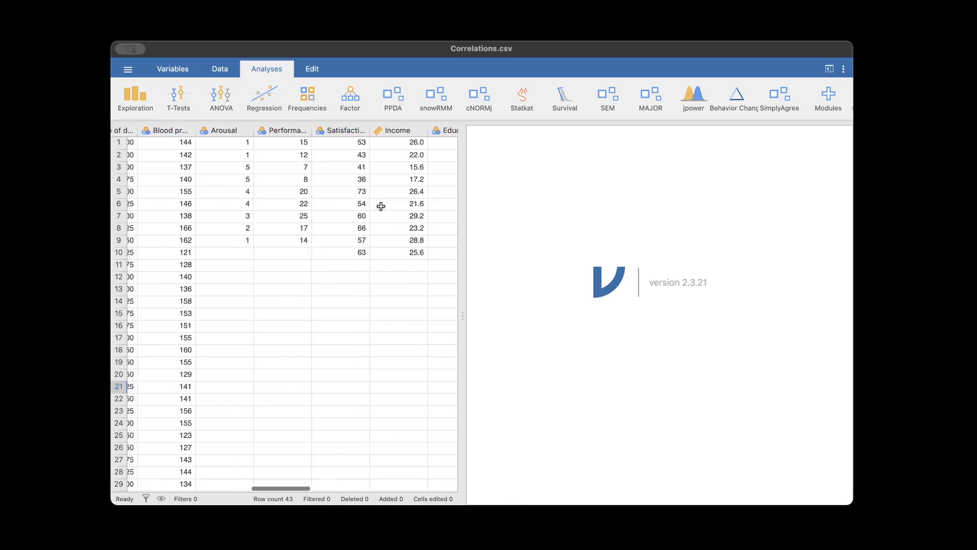
scroll(381, 206, right, 4)
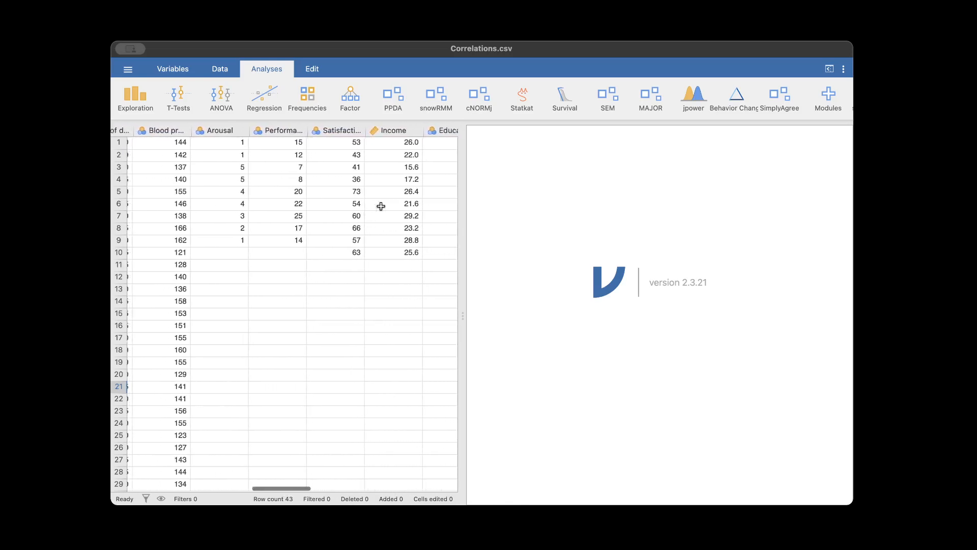
scroll(381, 206, right, 2)
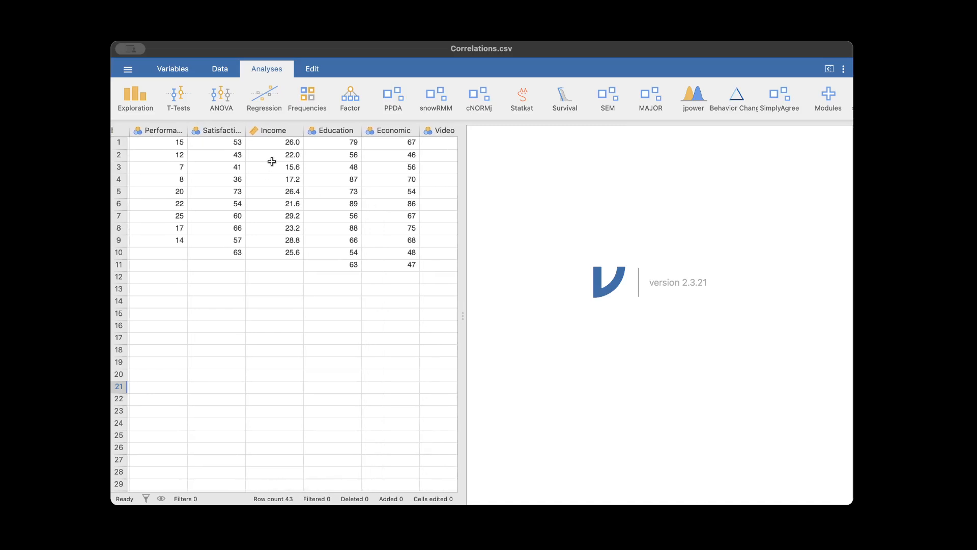
scroll(271, 165, left, 2)
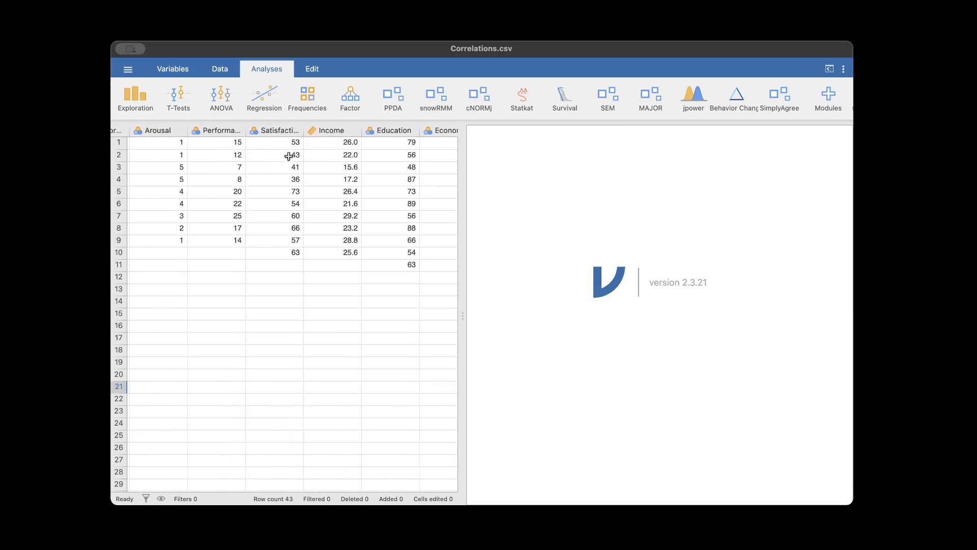
scroll(289, 153, right, 2)
scroll(289, 153, right, 2)
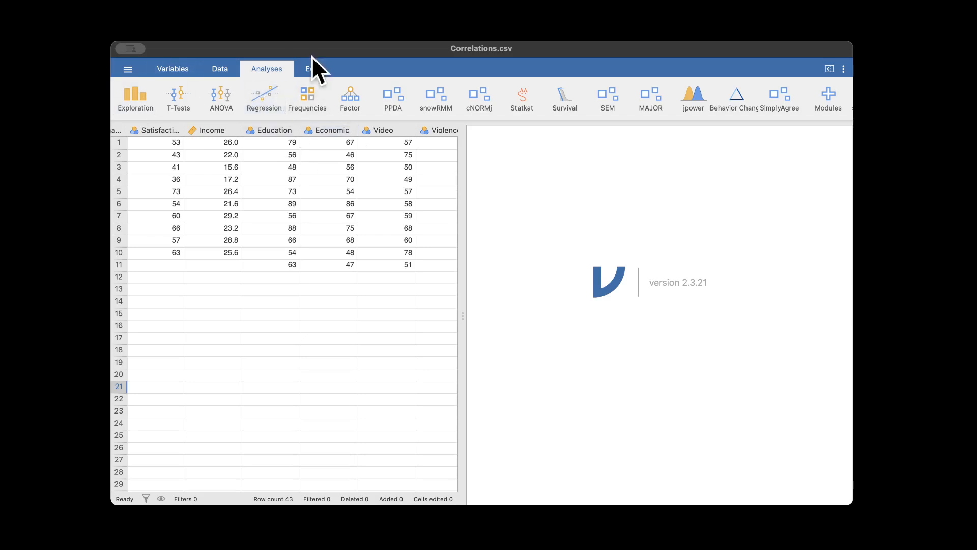
Create a Correlation Matrix analysis with flagging of significant correlations and the sample size N enabled
click(264, 99)
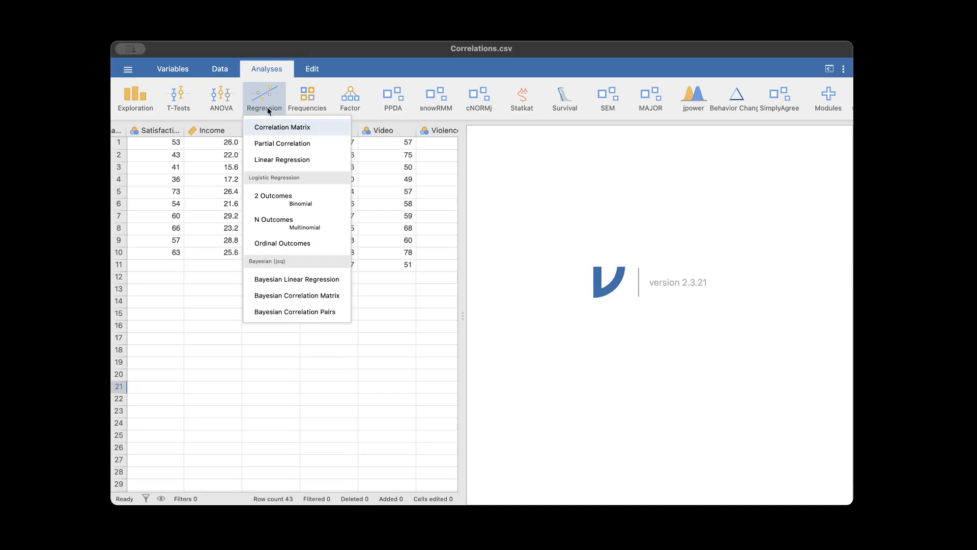
click(295, 129)
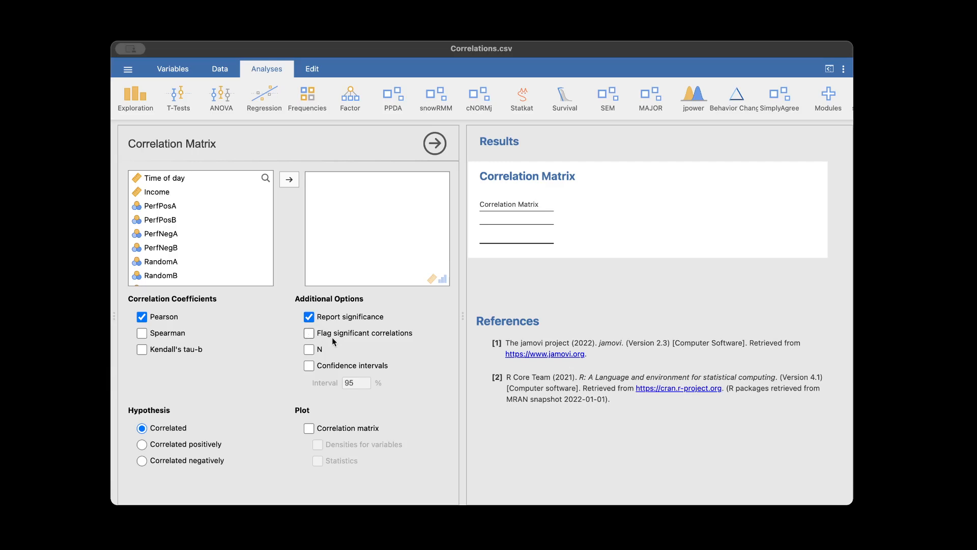
click(309, 336)
click(309, 349)
Examine the variables available for the Correlation Matrix and their measure types, looking for Satisfaction and Income
scroll(207, 212, down, 2)
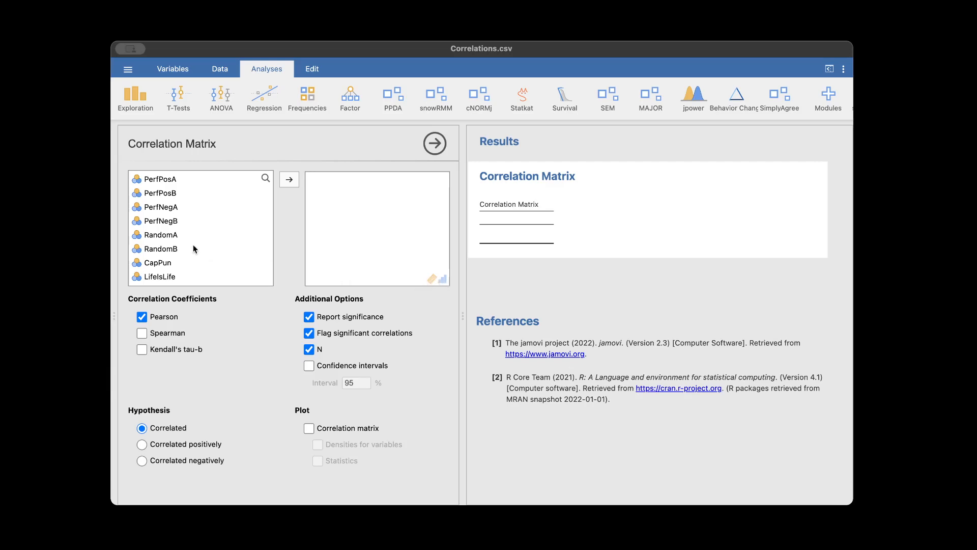
scroll(194, 247, down, 5)
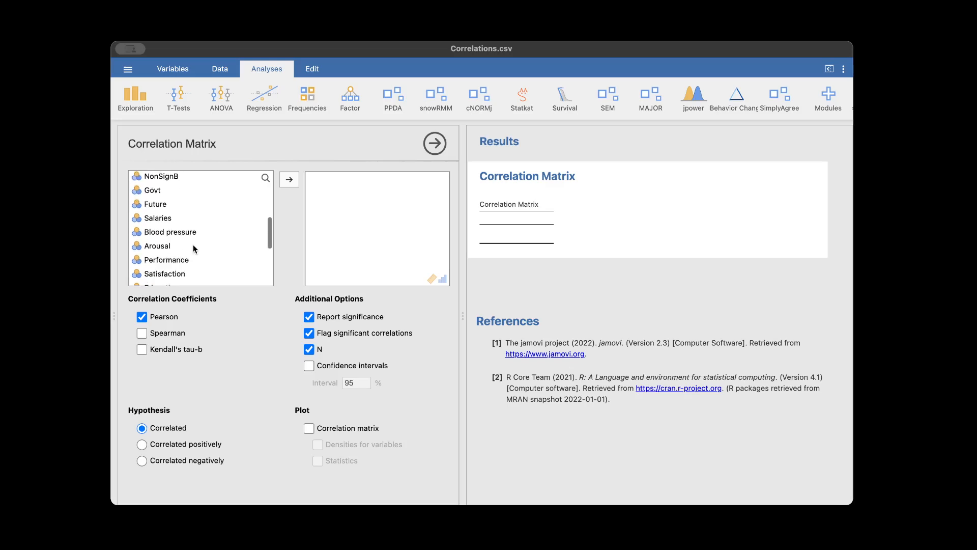
scroll(194, 248, down, 4)
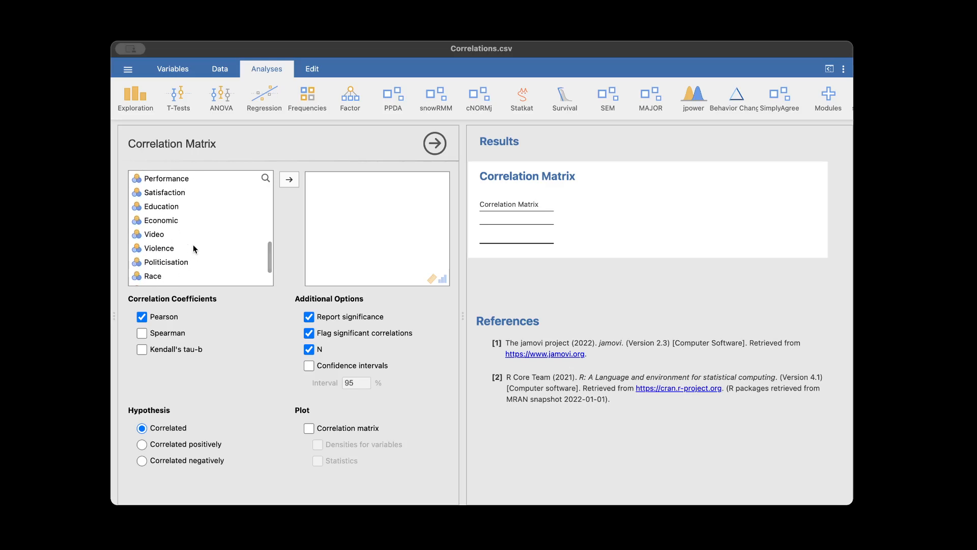
scroll(193, 248, up, 2)
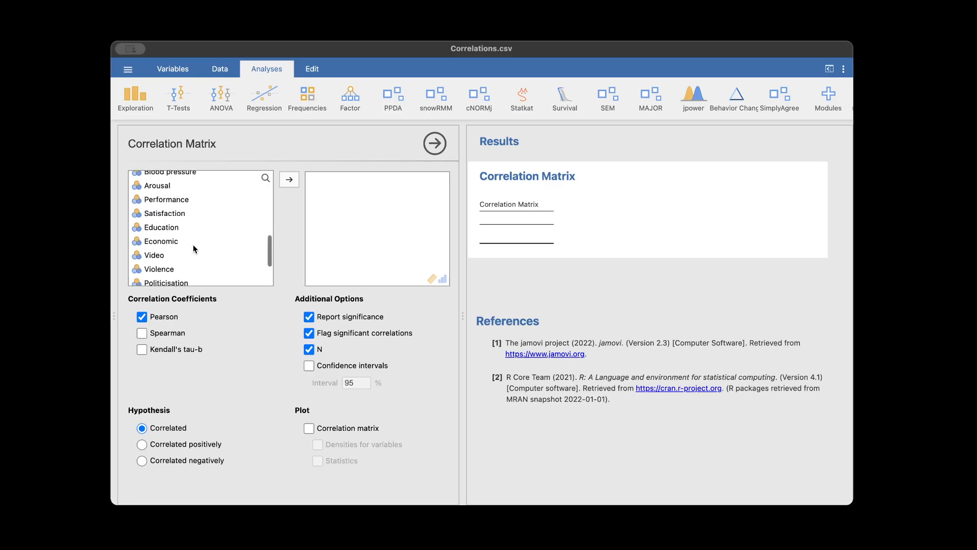
scroll(194, 248, down, 3)
scroll(194, 249, up, 5)
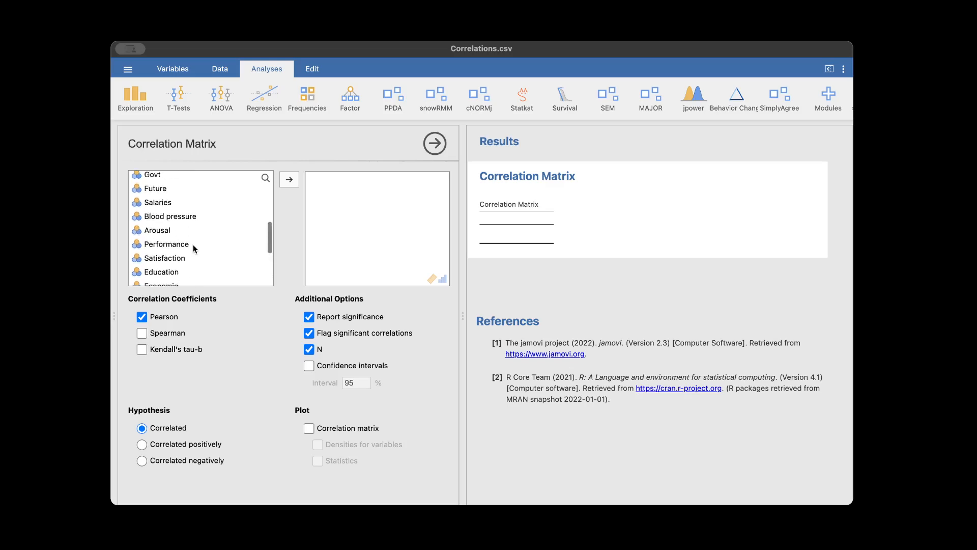
scroll(193, 248, up, 8)
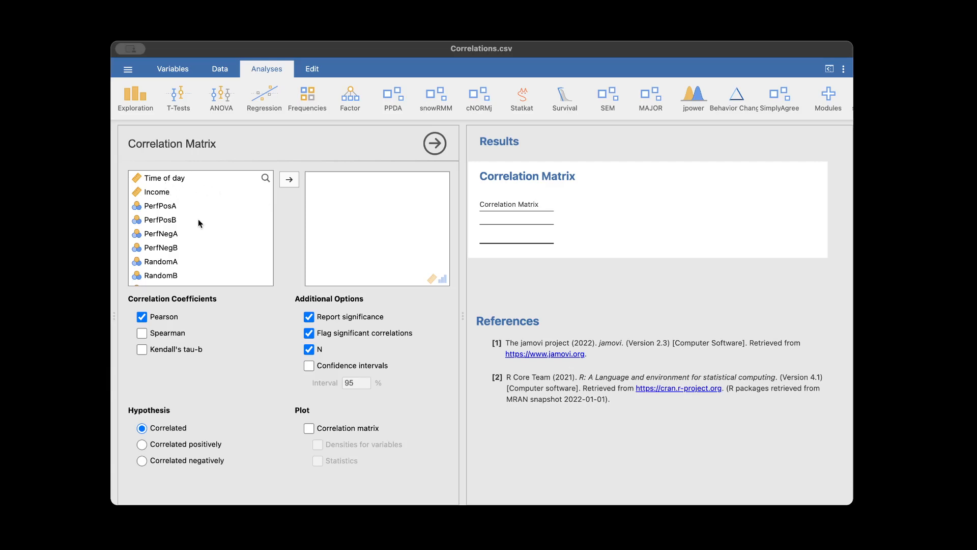
scroll(198, 223, down, 5)
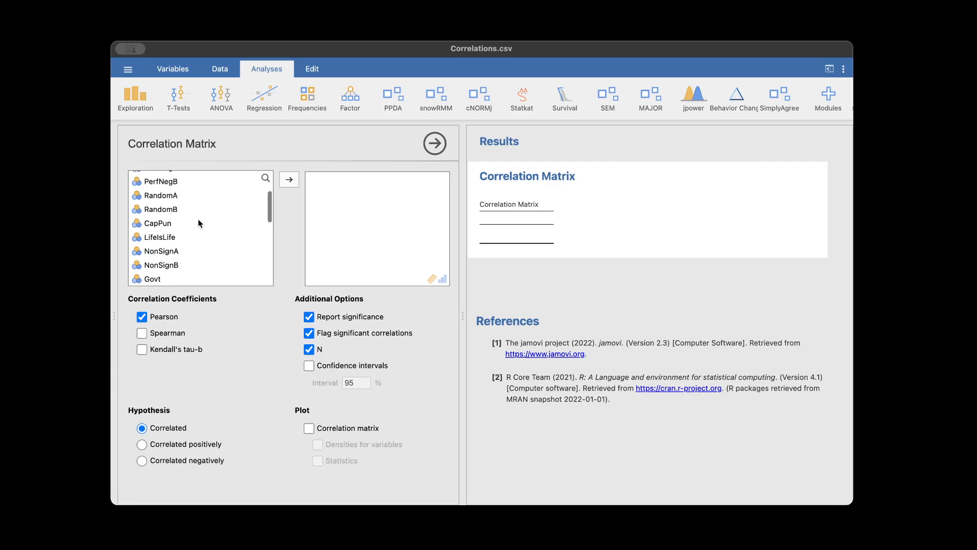
scroll(198, 223, up, 5)
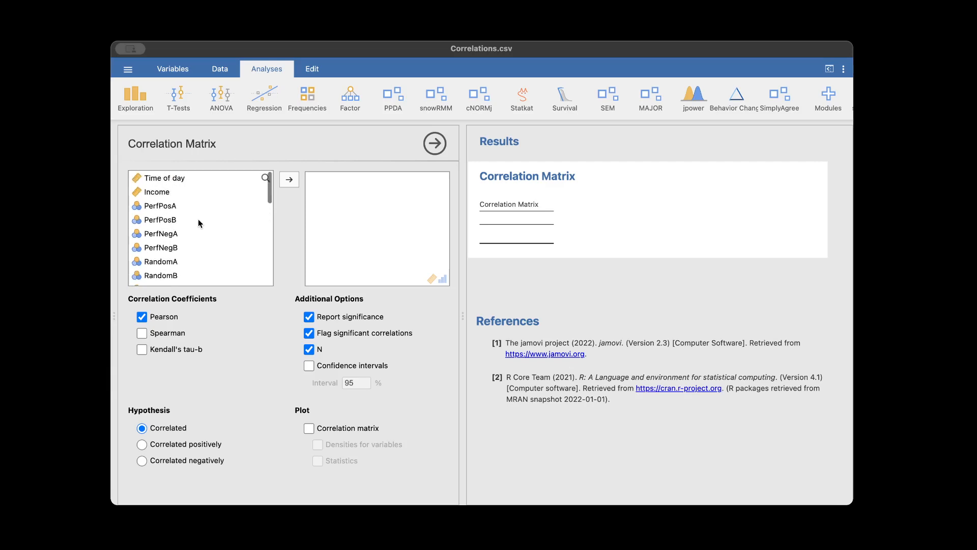
scroll(198, 223, down, 8)
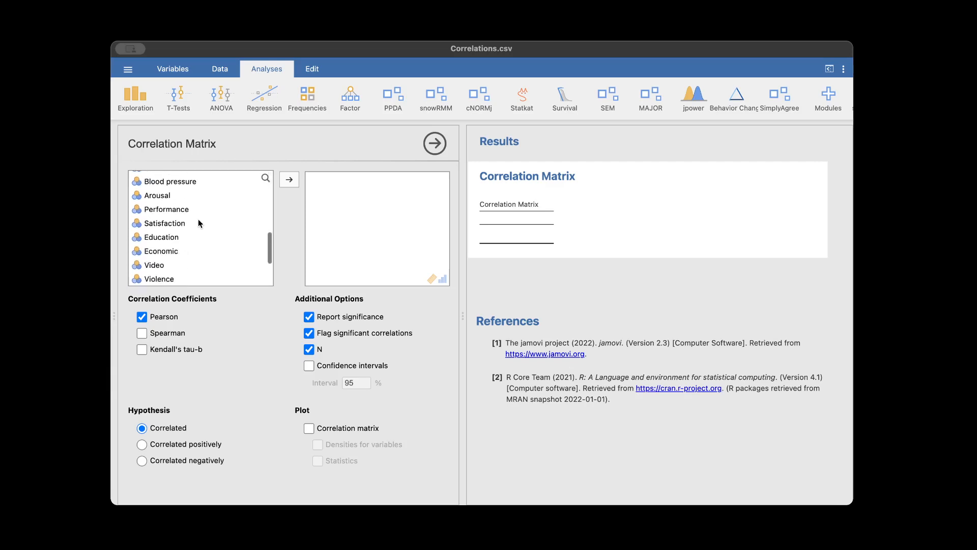
scroll(198, 219, down, 1)
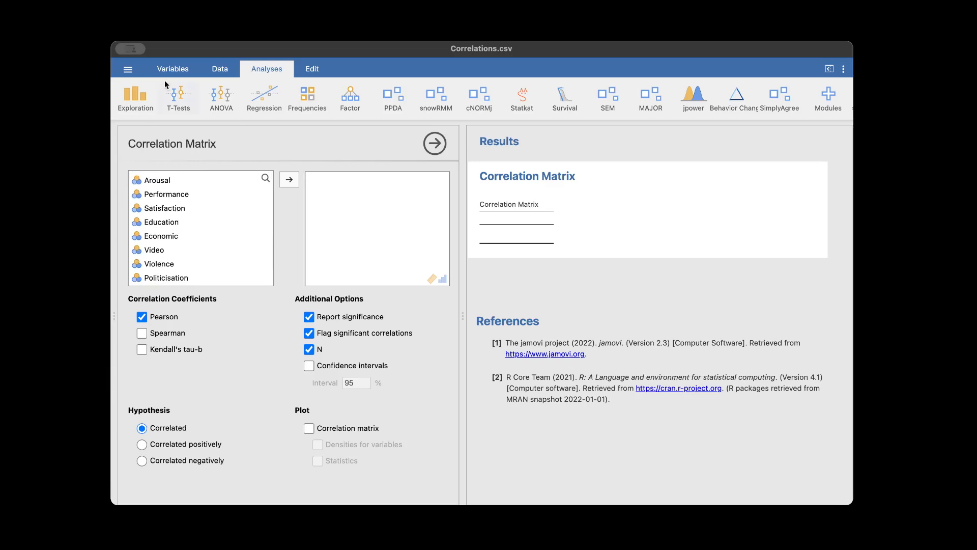
Change the Satisfaction variable's measure type to Continuous in the data setup and return to the analyses
click(225, 72)
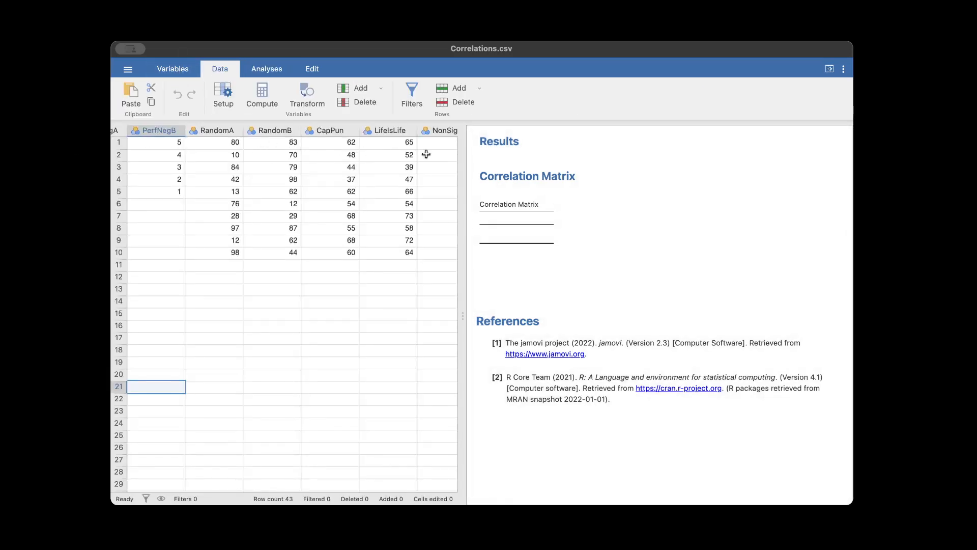
scroll(364, 194, right, 10)
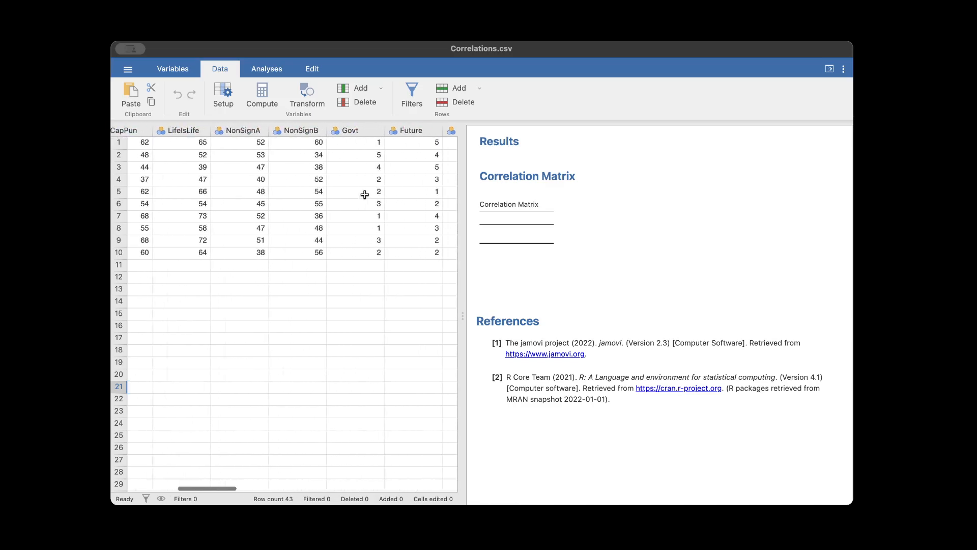
scroll(364, 195, right, 10)
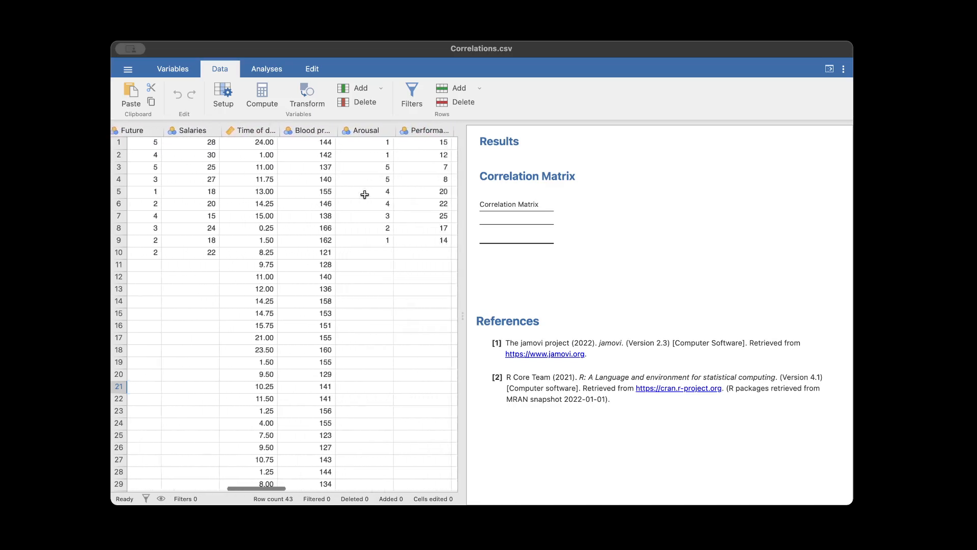
scroll(364, 194, right, 2)
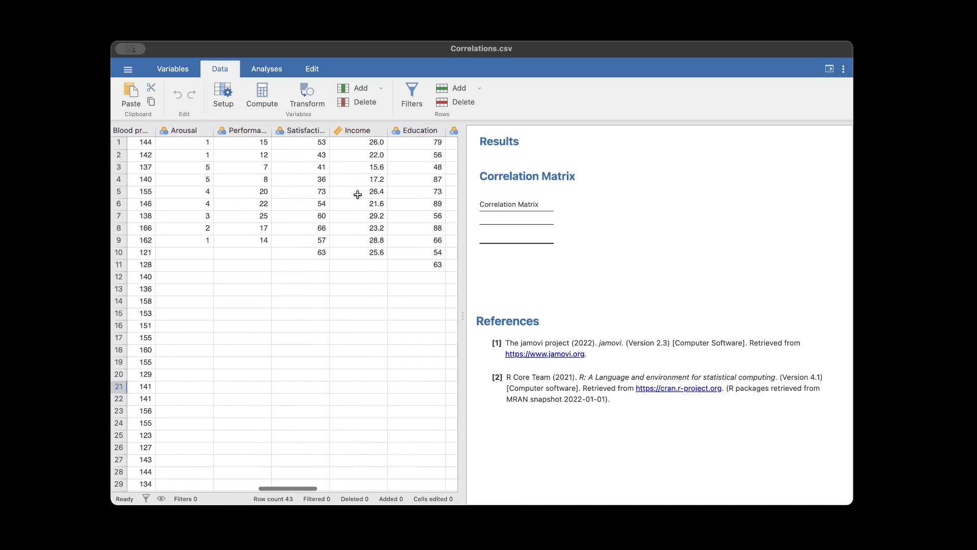
click(296, 131)
double_click(294, 130)
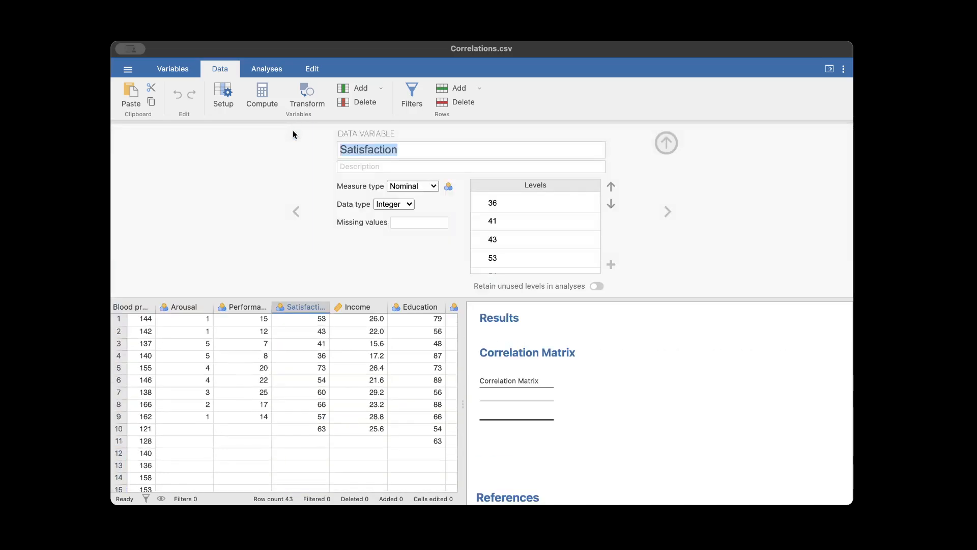
click(432, 186)
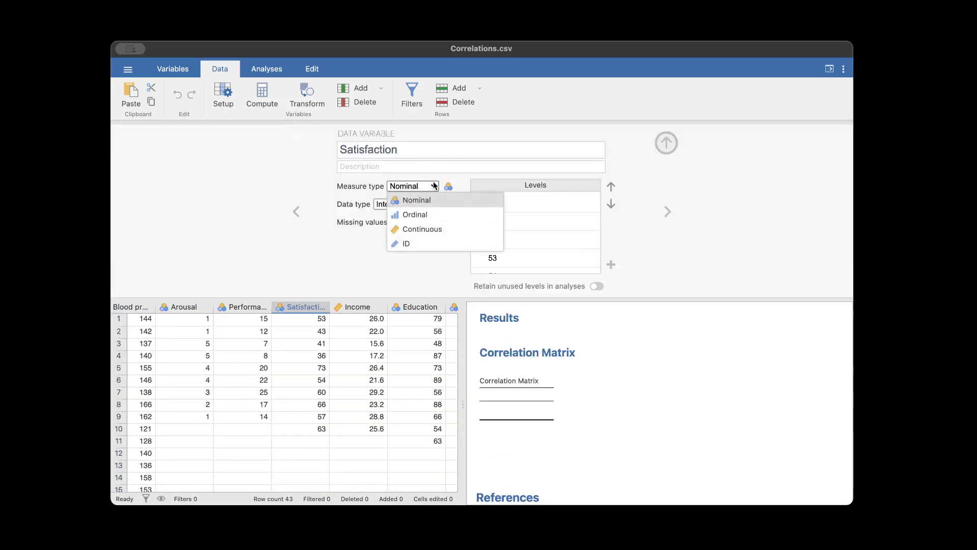
click(427, 233)
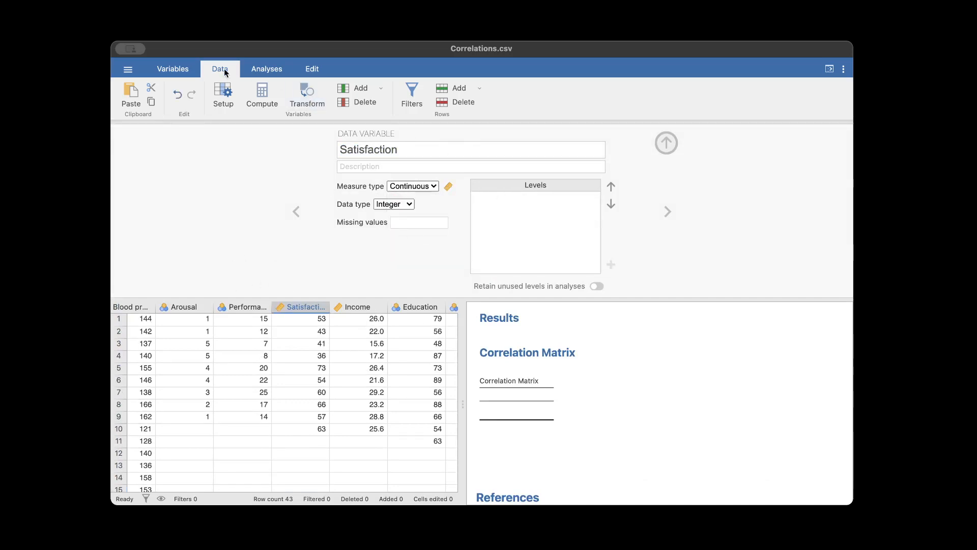
click(265, 70)
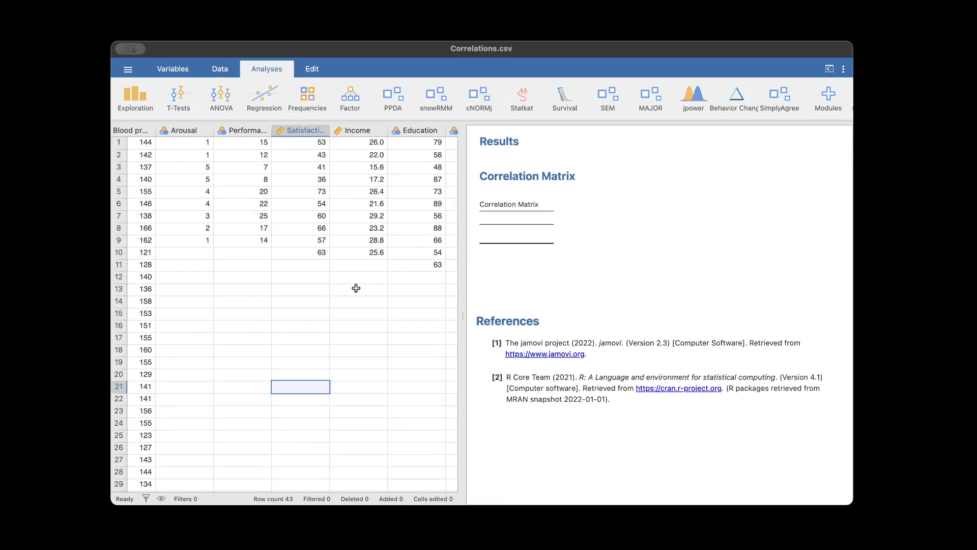
Reopen the existing Correlation Matrix analysis and add Satisfaction and Income as its variables
scroll(356, 288, right, 5)
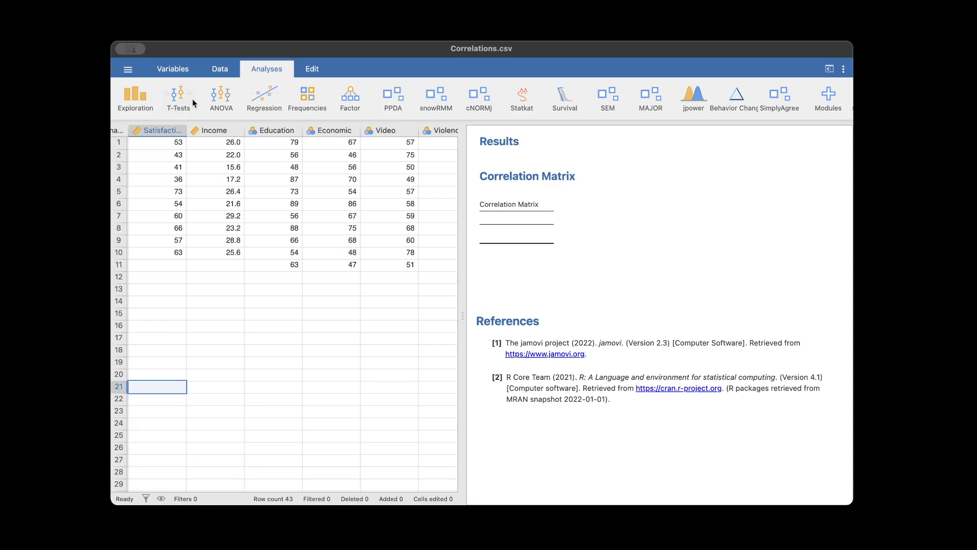
click(507, 227)
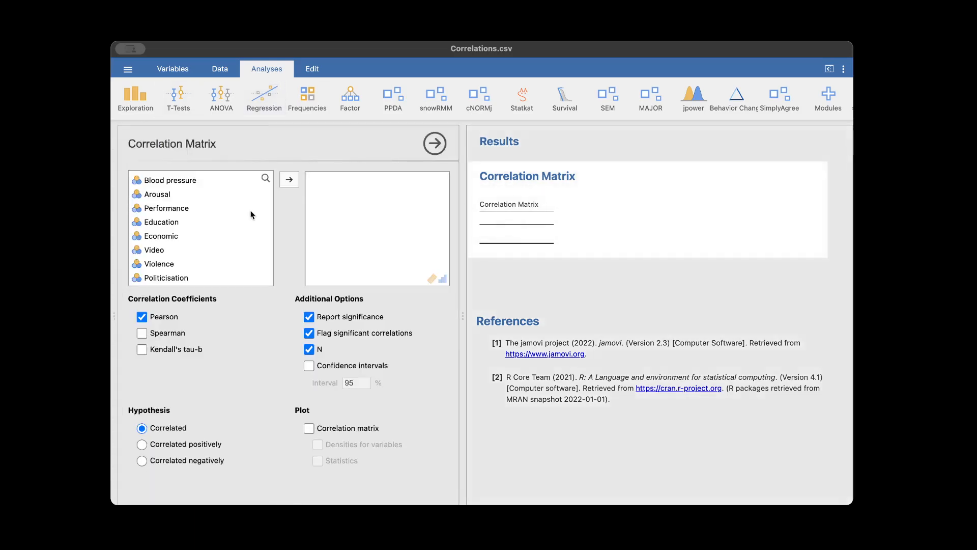
scroll(213, 220, down, 3)
scroll(213, 219, up, 5)
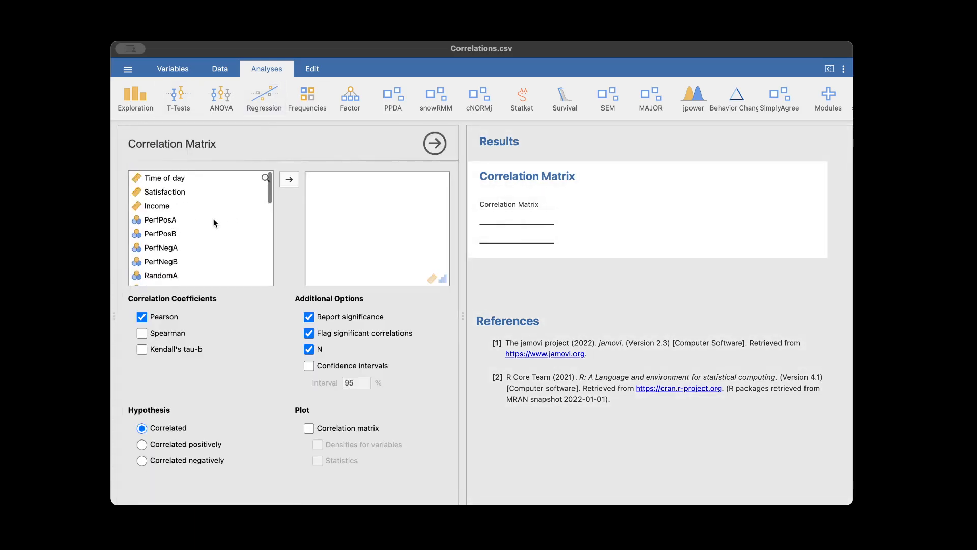
click(168, 194)
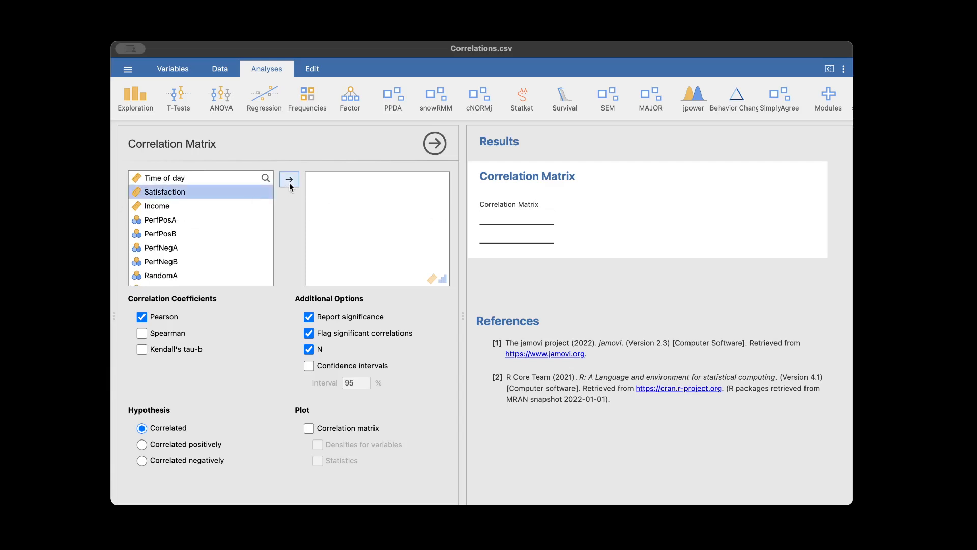
click(289, 180)
click(173, 192)
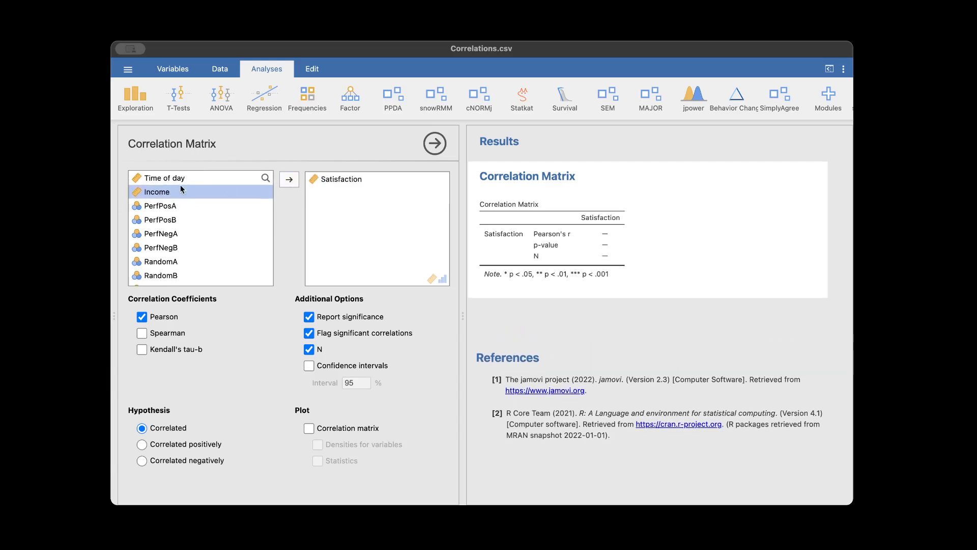
click(289, 182)
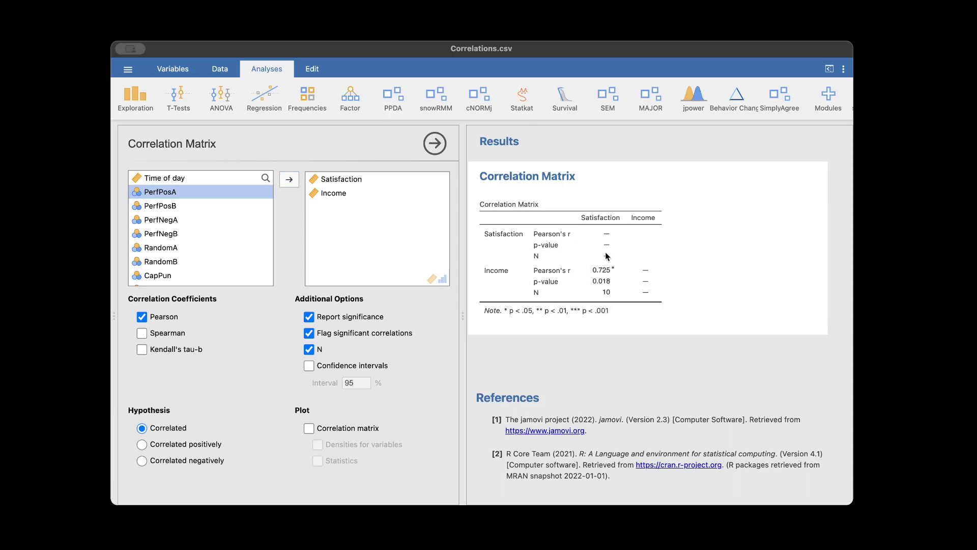
Exclude the sample size N from the correlation table while keeping significant correlations flagged
click(309, 333)
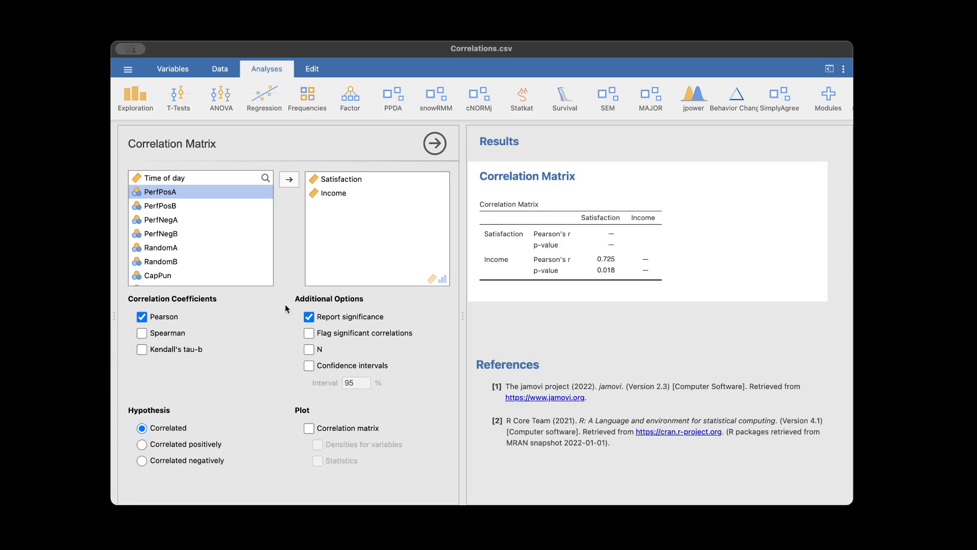
click(308, 333)
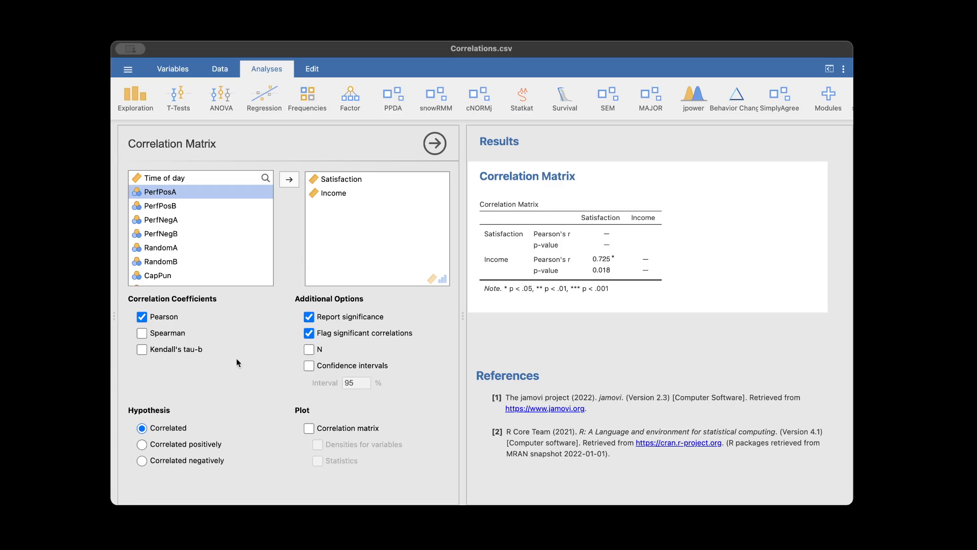
Try the Correlated positively and Correlated negatively hypotheses for Satisfaction and Income, and return to the two-tailed Correlated option
click(178, 446)
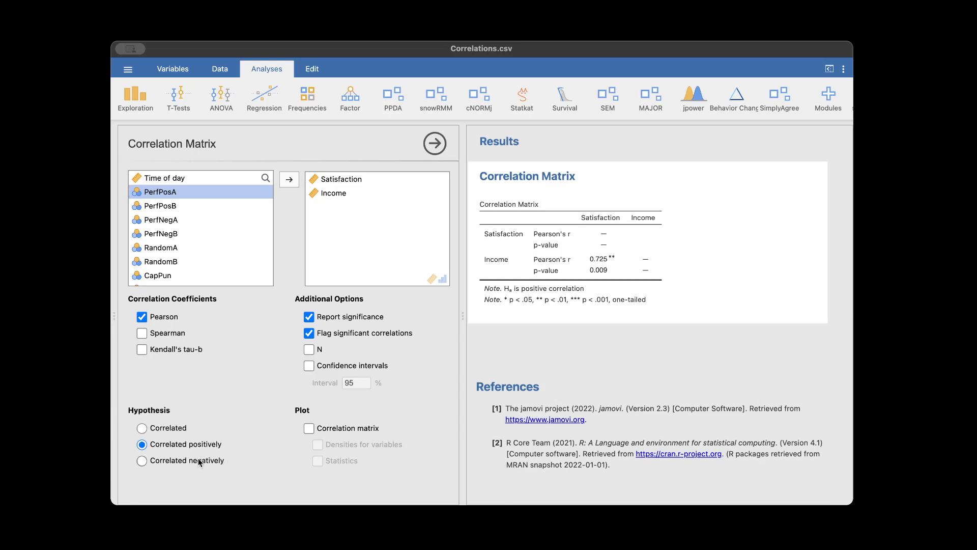
click(141, 460)
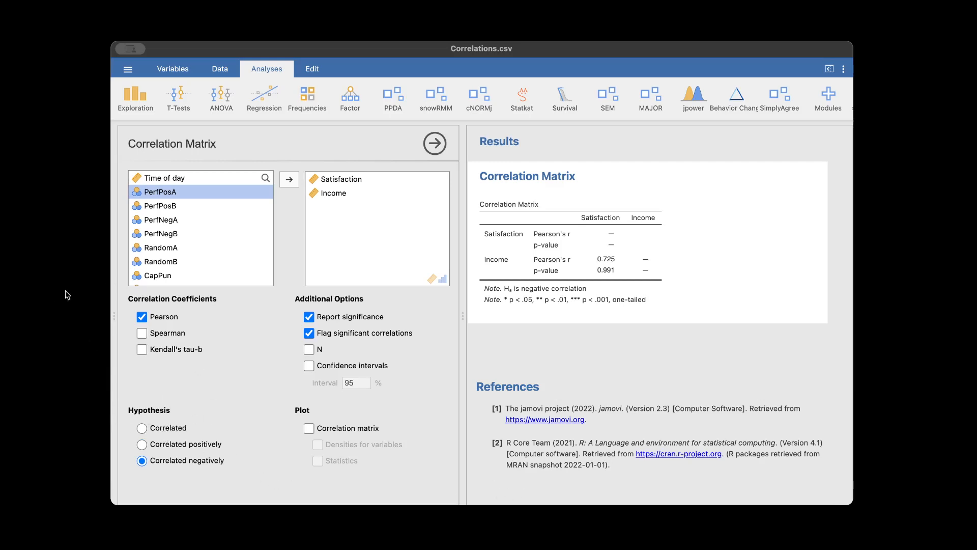
click(163, 430)
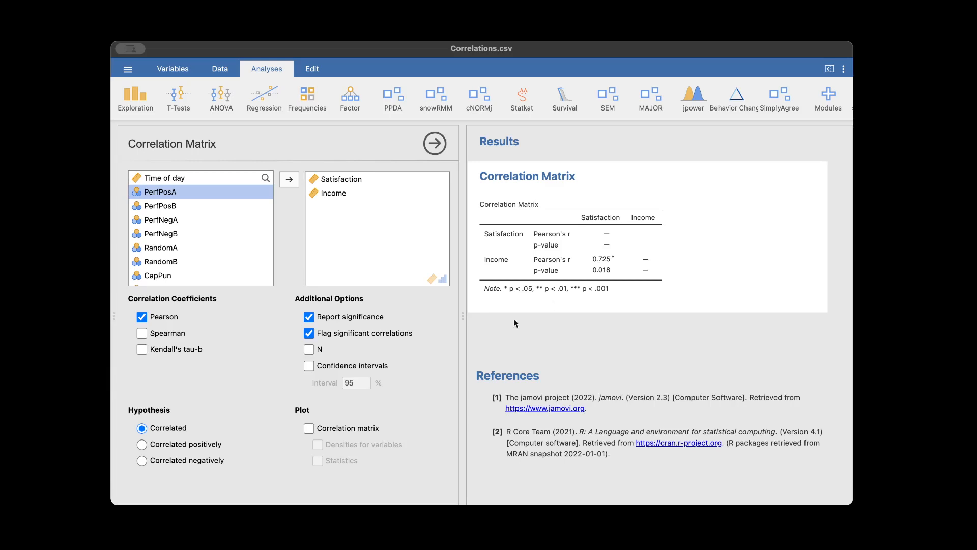
Add a correlation matrix plot of Satisfaction and Income that includes densities for variables and statistics
click(375, 432)
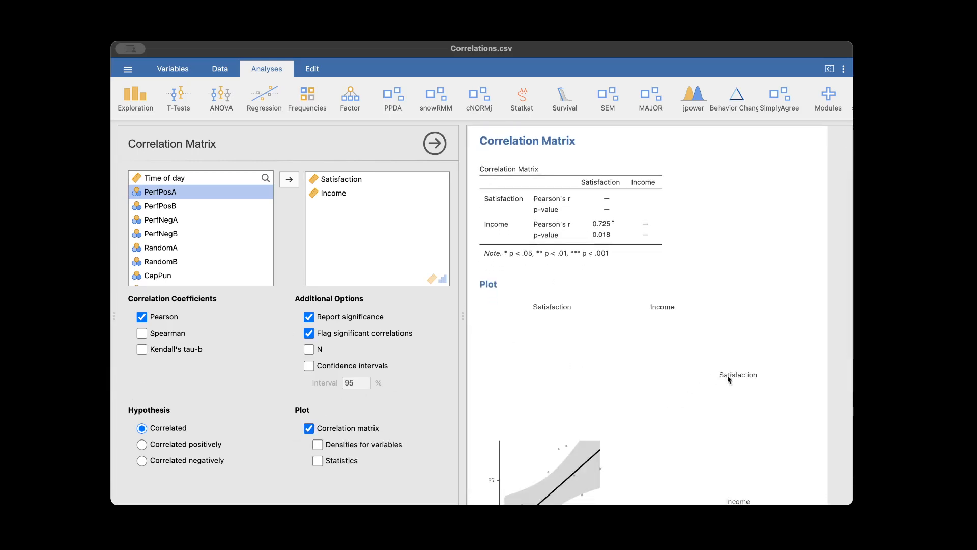
scroll(731, 414, down, 3)
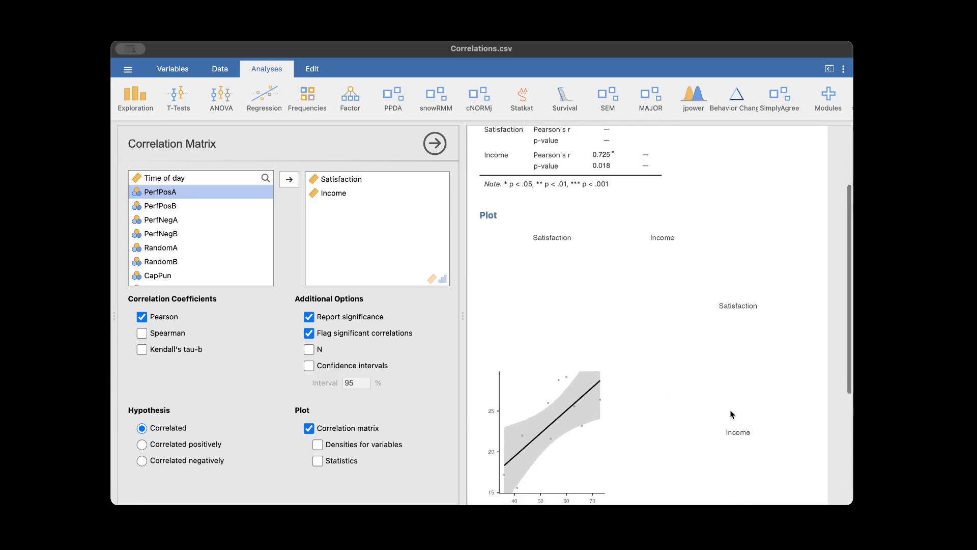
scroll(731, 414, down, 4)
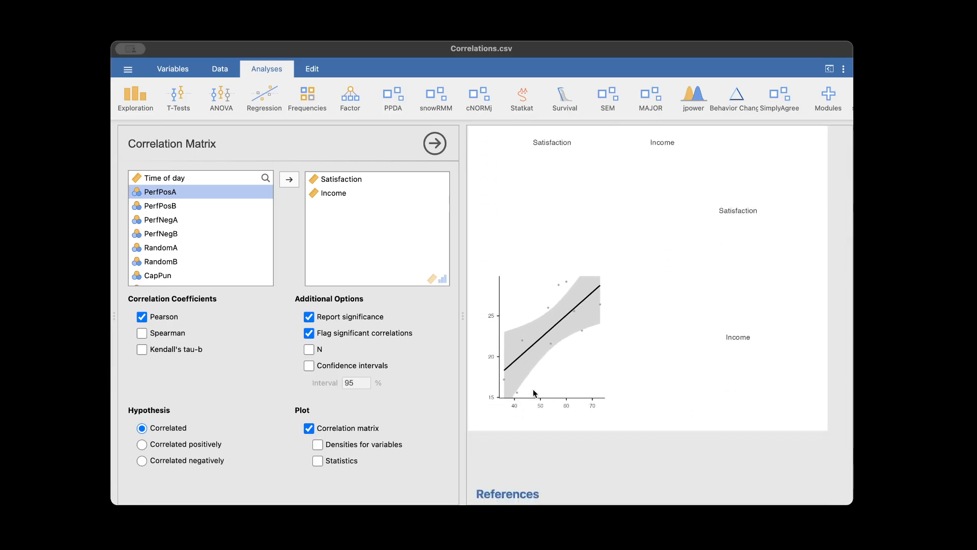
scroll(637, 357, down, 1)
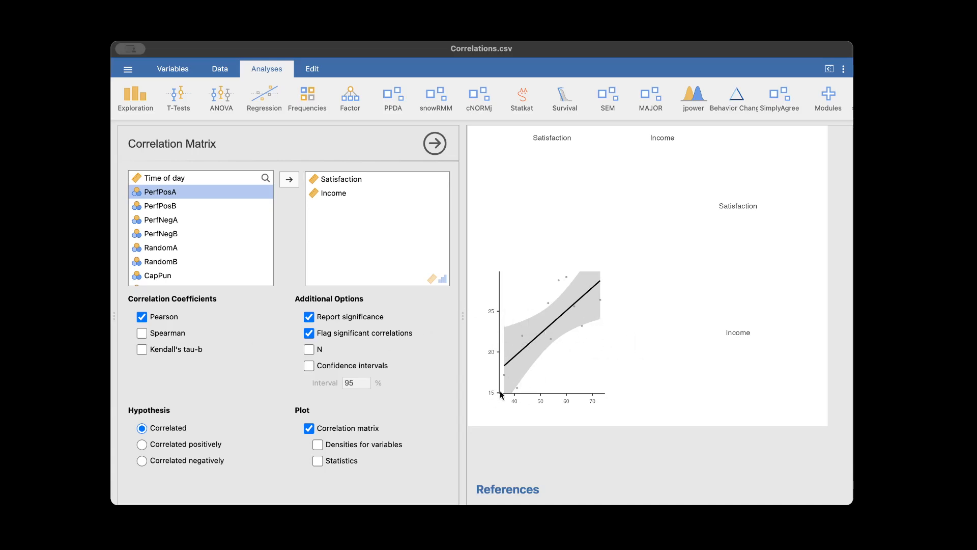
scroll(579, 294, up, 1)
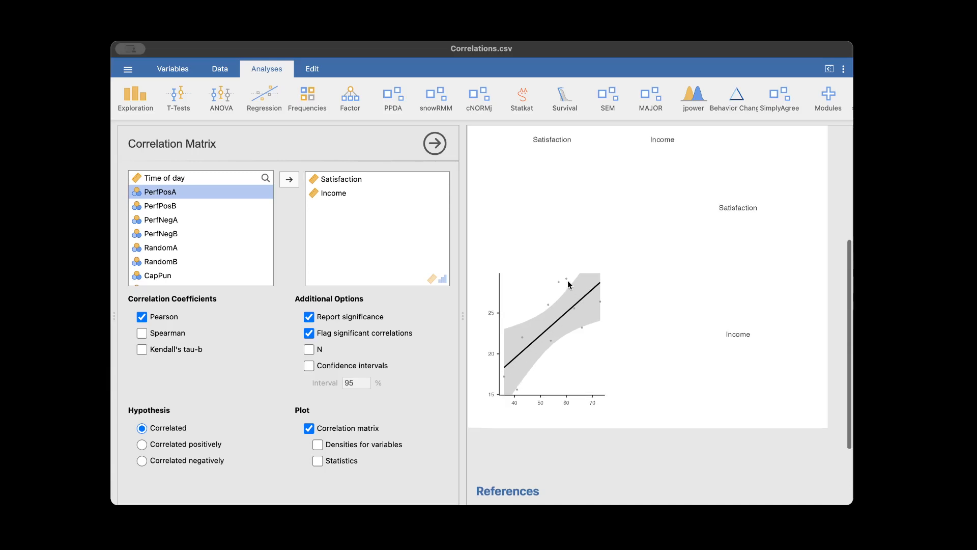
scroll(583, 314, up, 1)
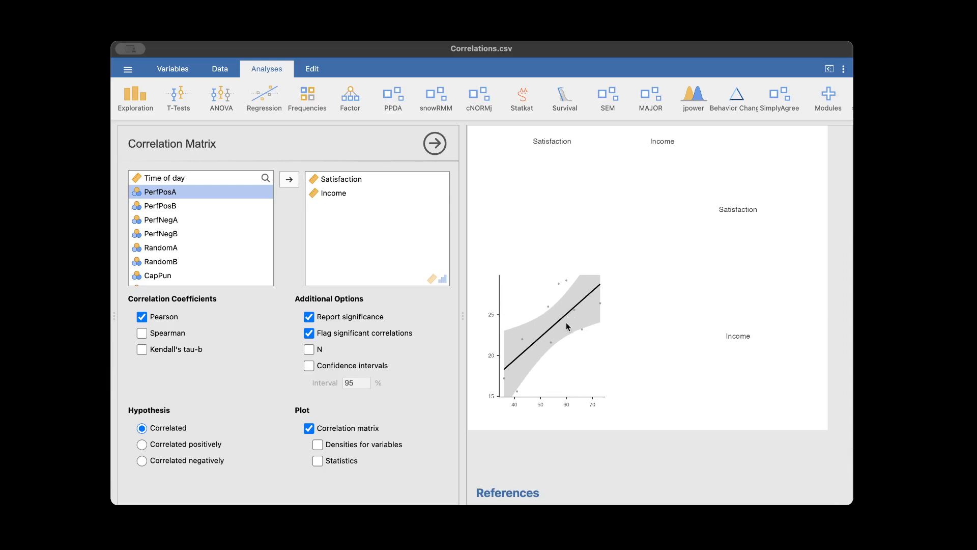
scroll(563, 324, up, 5)
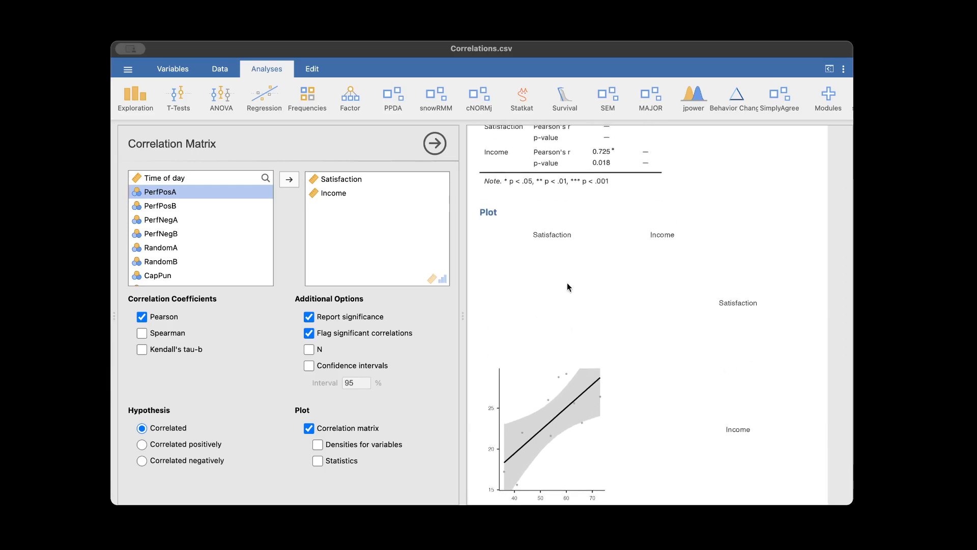
scroll(510, 400, down, 4)
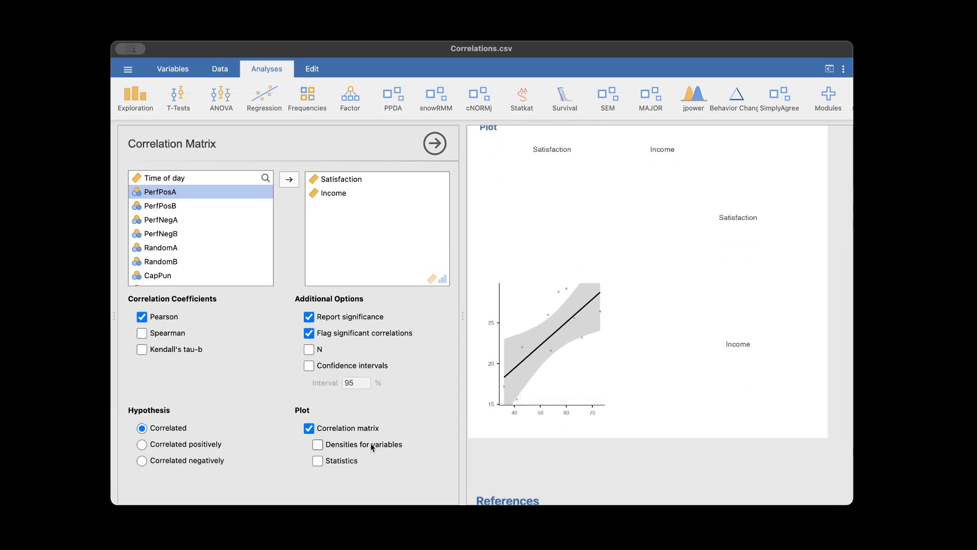
click(318, 444)
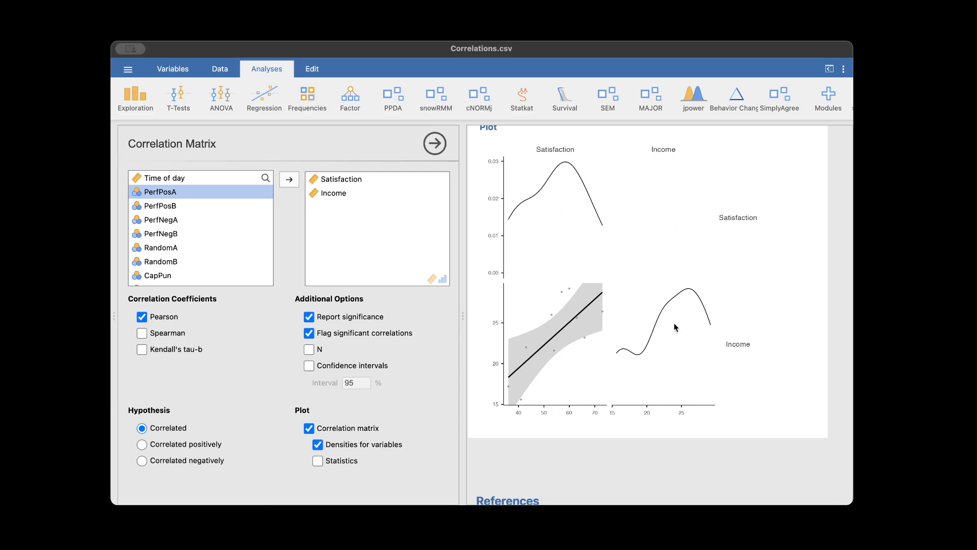
click(317, 461)
Switch among the Correlated positively, Correlated and Correlated negatively hypotheses to compare their effect on the table and the plot
click(204, 443)
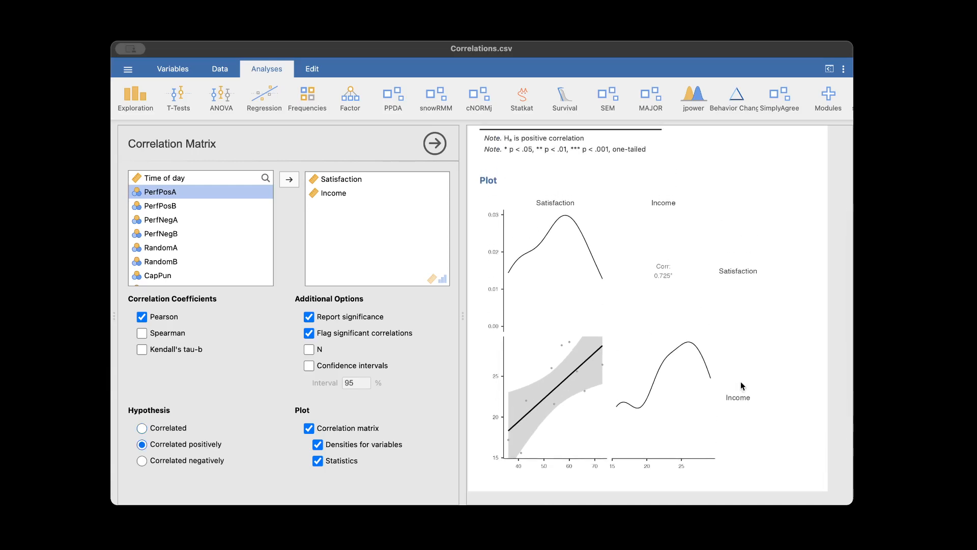
click(183, 430)
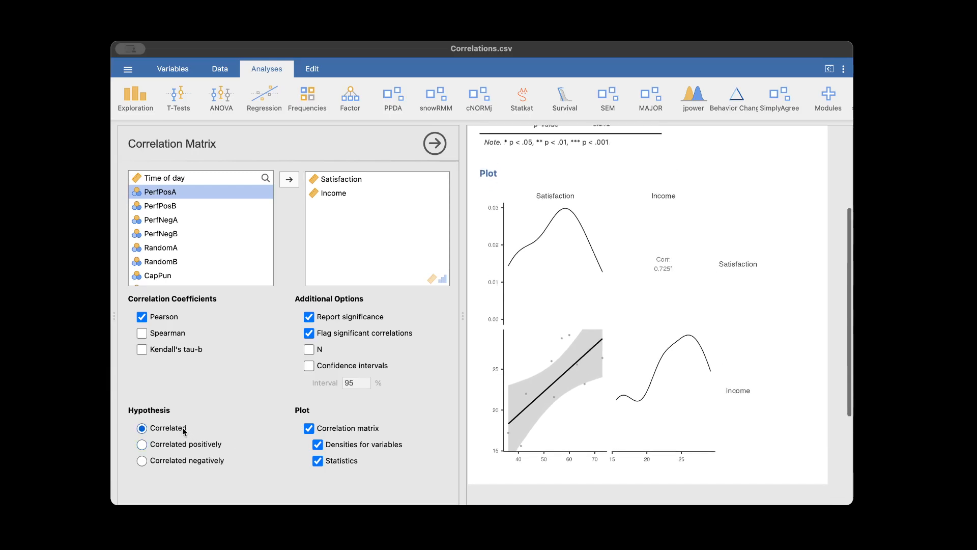
click(177, 445)
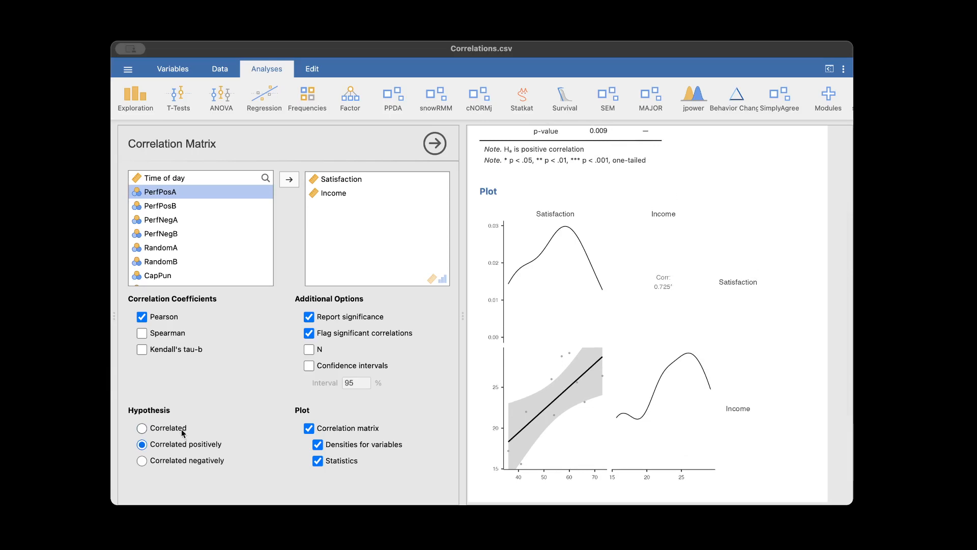
click(174, 462)
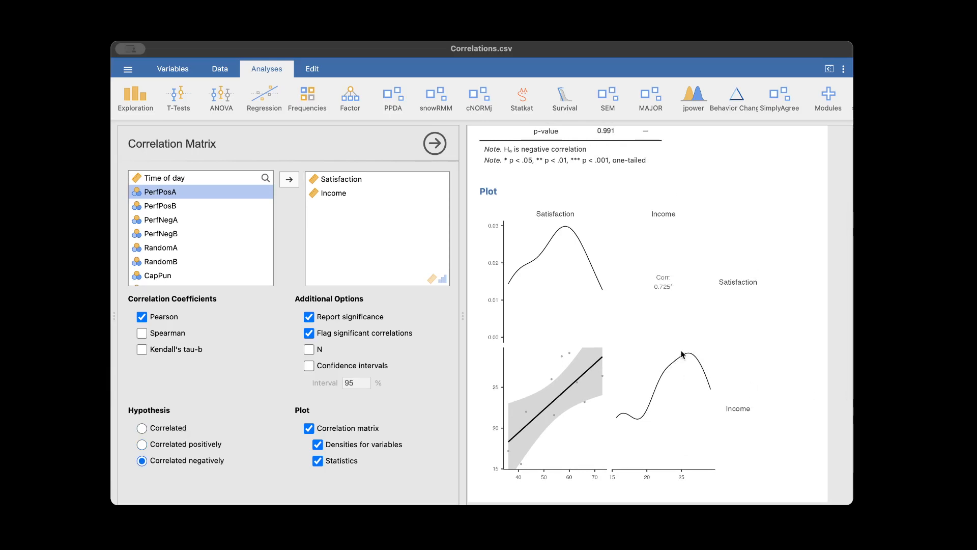
scroll(682, 353, down, 5)
scroll(682, 354, up, 10)
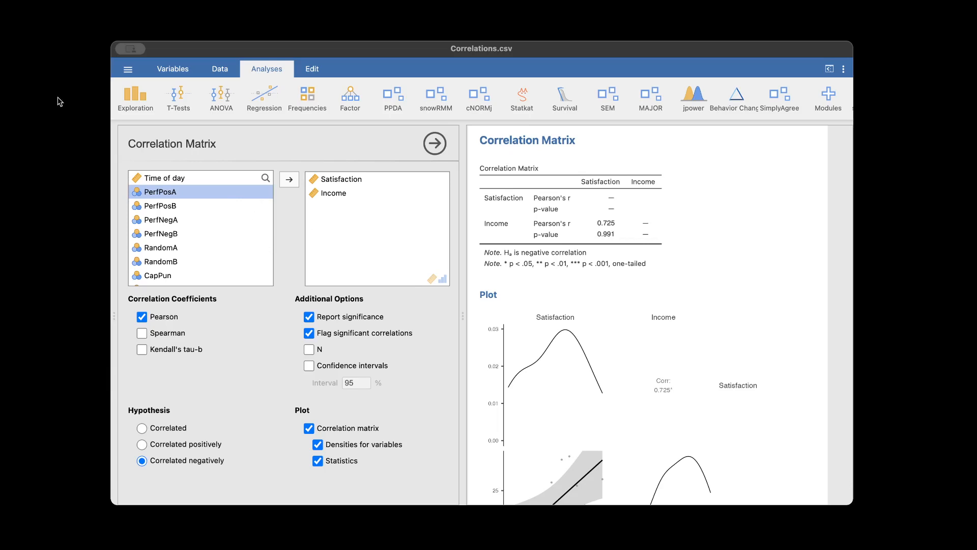
Add Spearman coefficients to the correlation table and set the hypothesis to Correlated
click(142, 335)
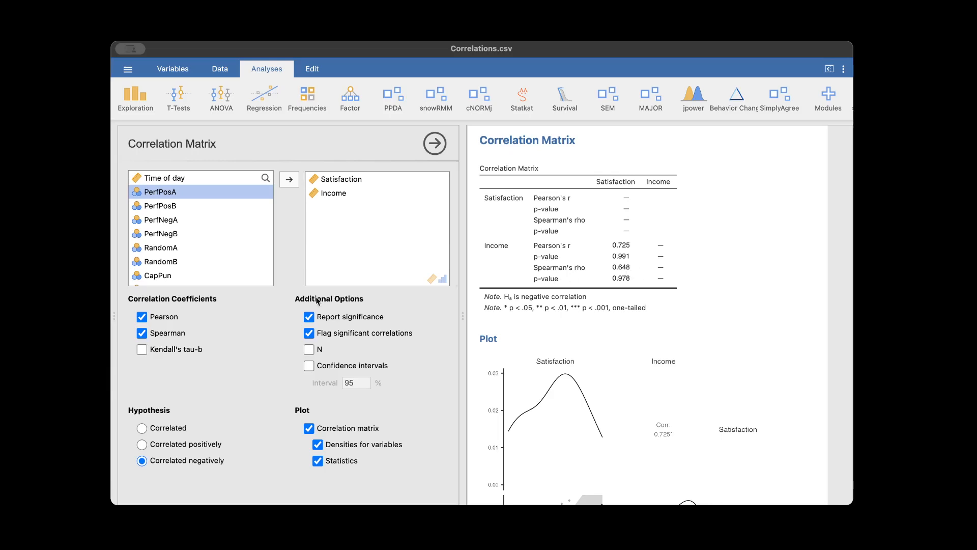
click(164, 429)
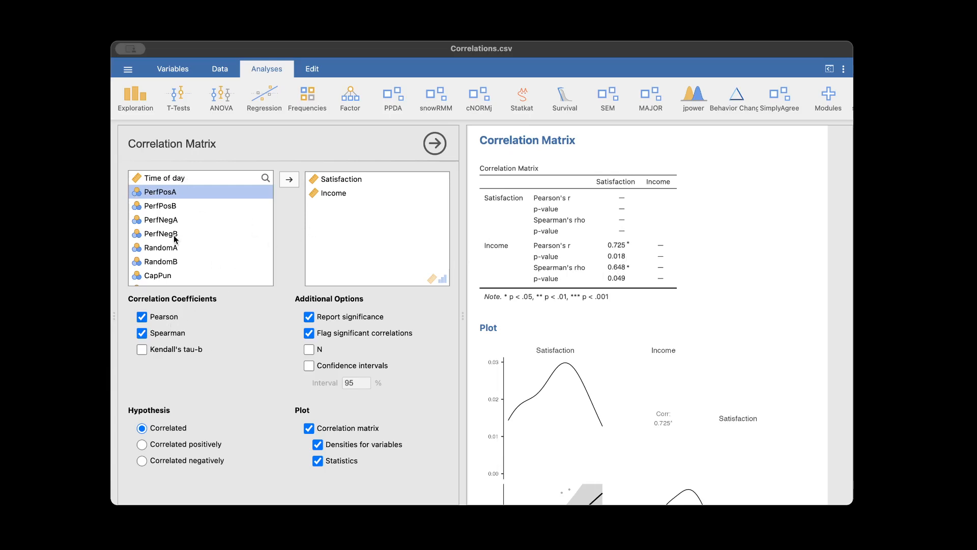
Look through the remaining variables and the data columns from Education to Aid for another pair to correlate
scroll(173, 238, down, 10)
scroll(173, 238, up, 7)
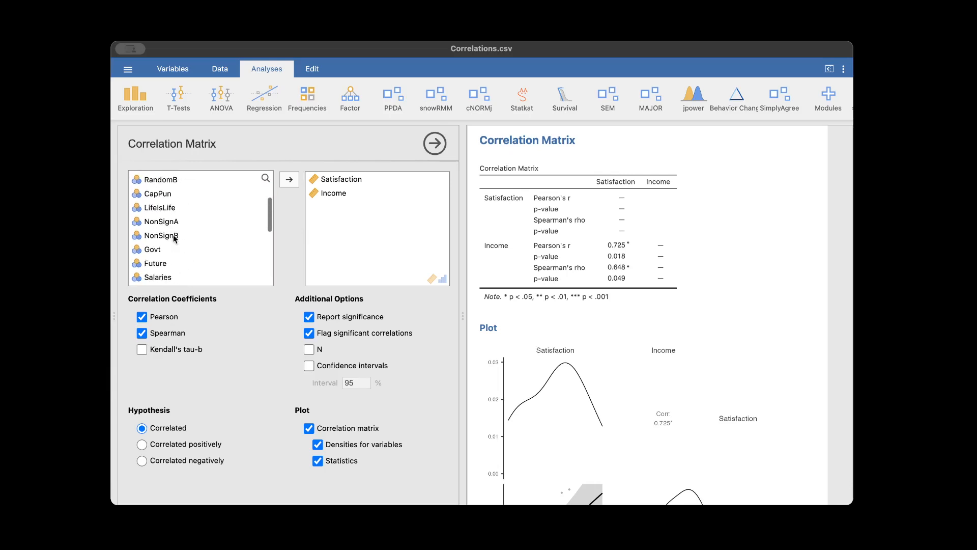
click(220, 70)
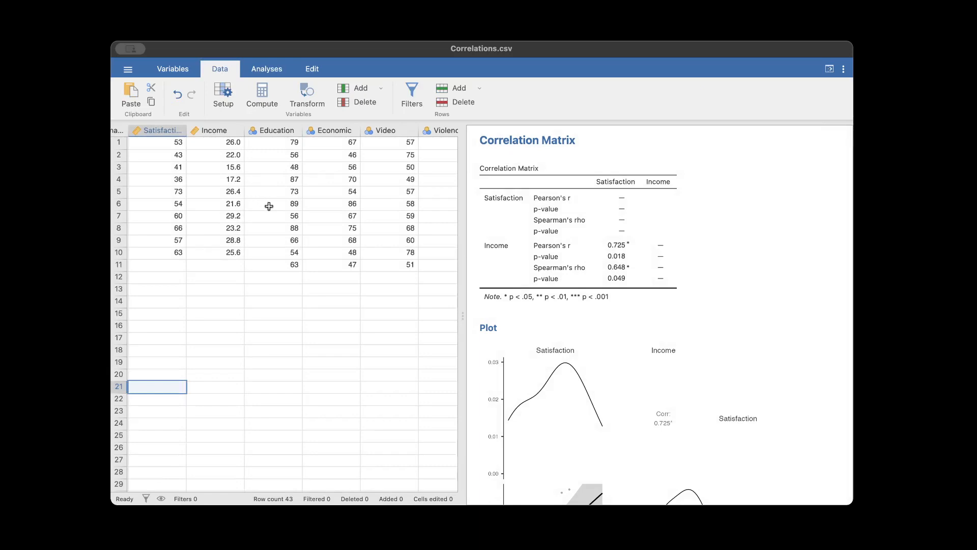
scroll(290, 208, right, 2)
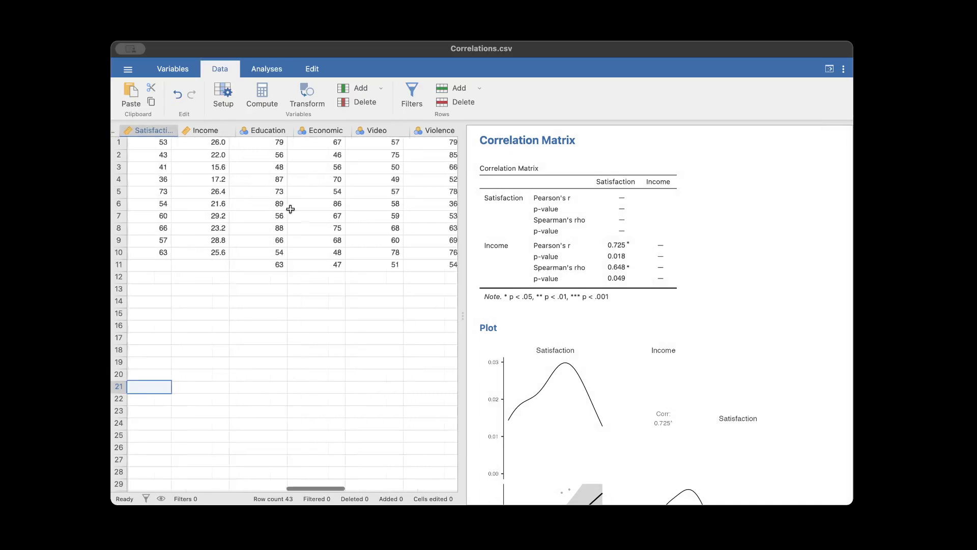
scroll(290, 209, right, 5)
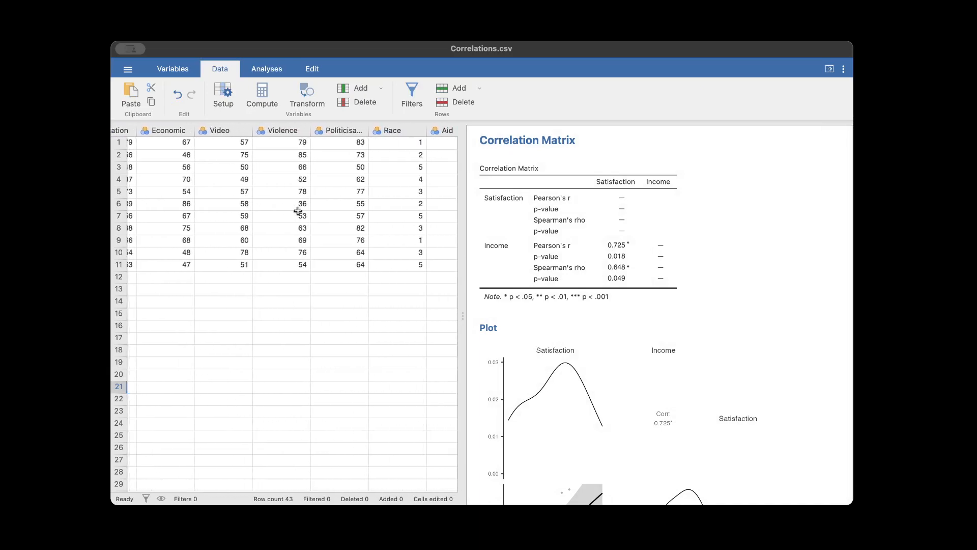
scroll(230, 263, right, 2)
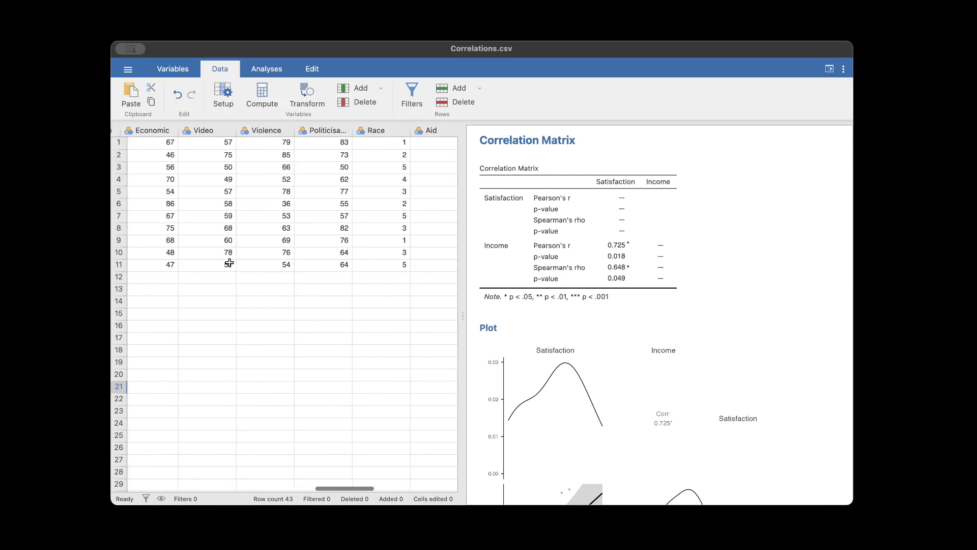
scroll(229, 263, left, 3)
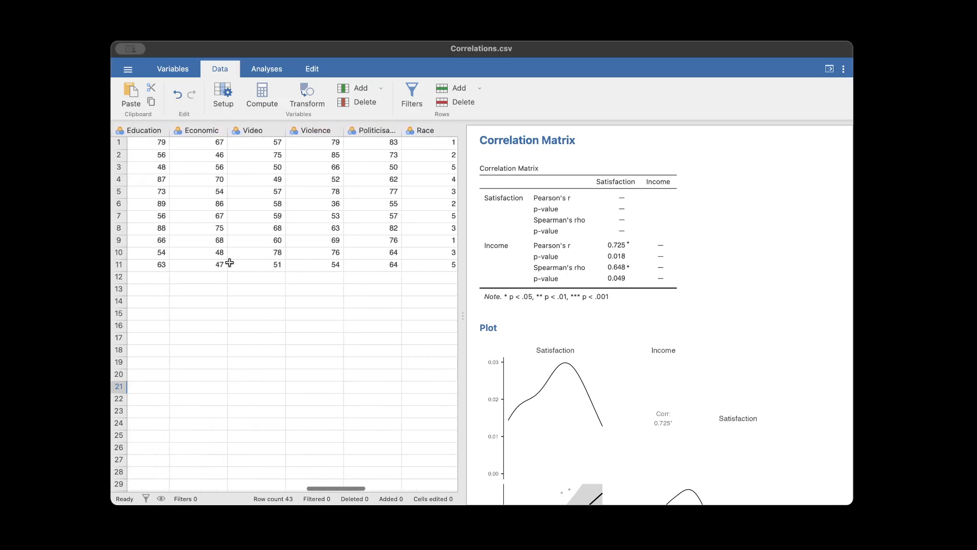
scroll(229, 263, right, 2)
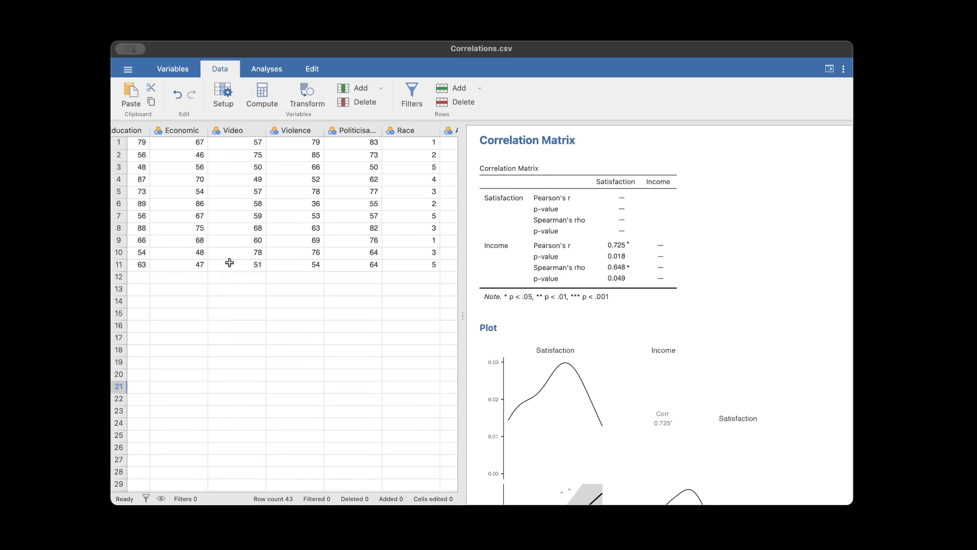
scroll(230, 262, right, 3)
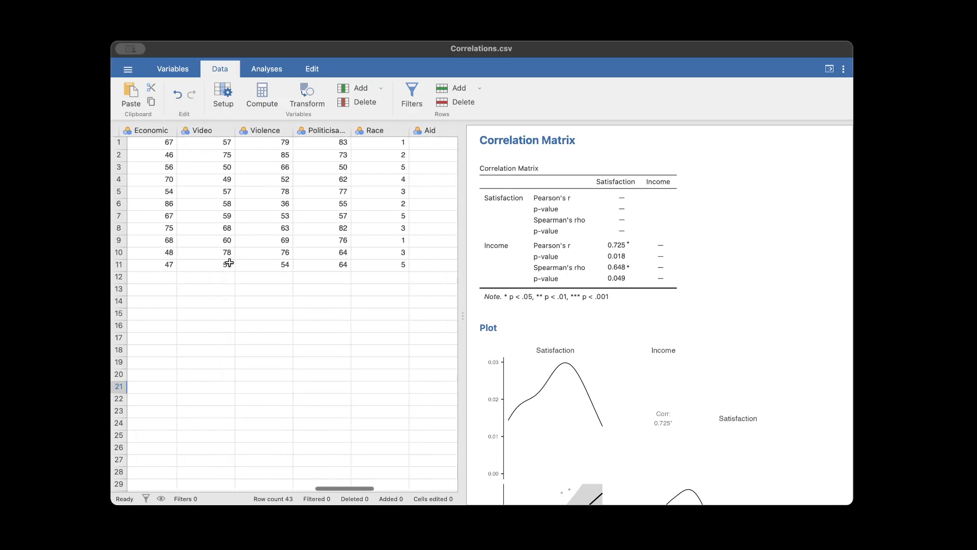
scroll(229, 262, left, 3)
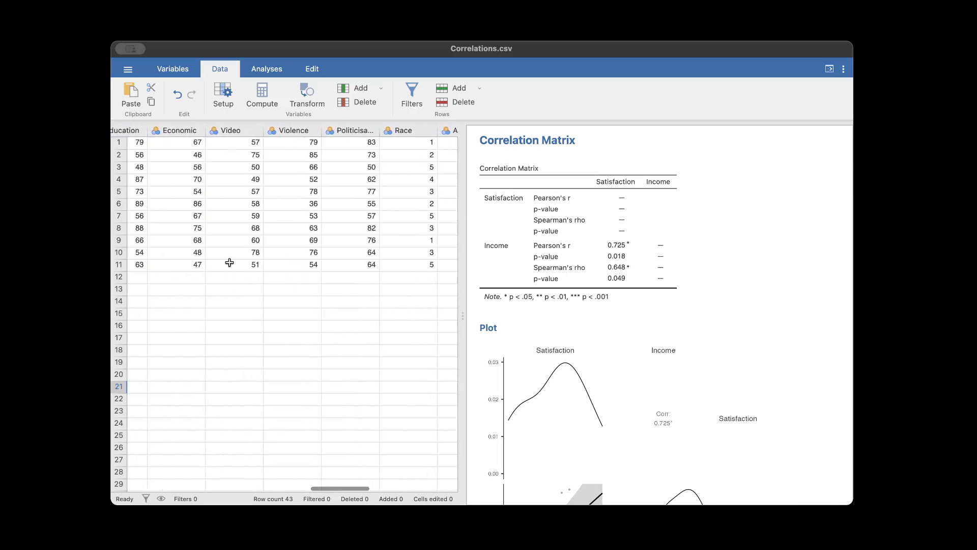
scroll(229, 263, right, 2)
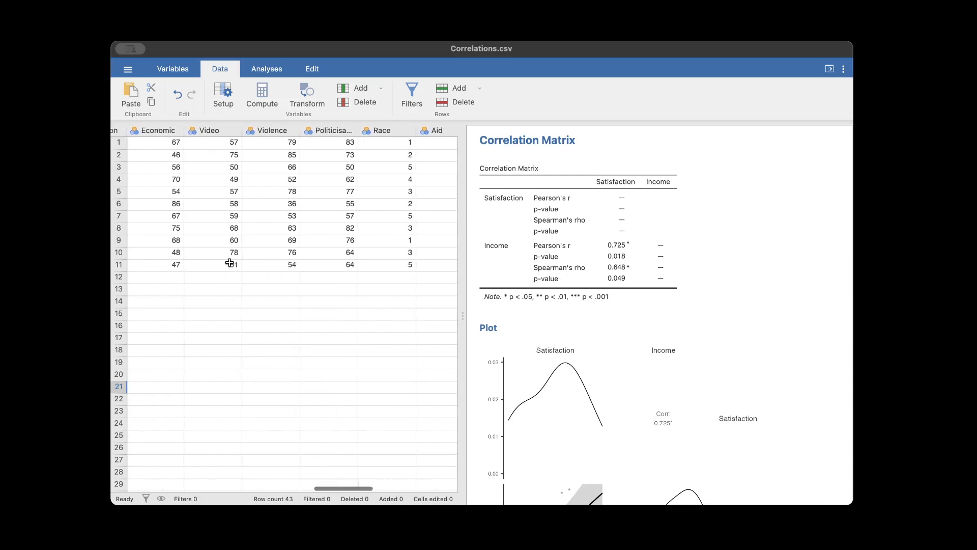
Set the measure type of the Violence variable to Ordinal
click(270, 132)
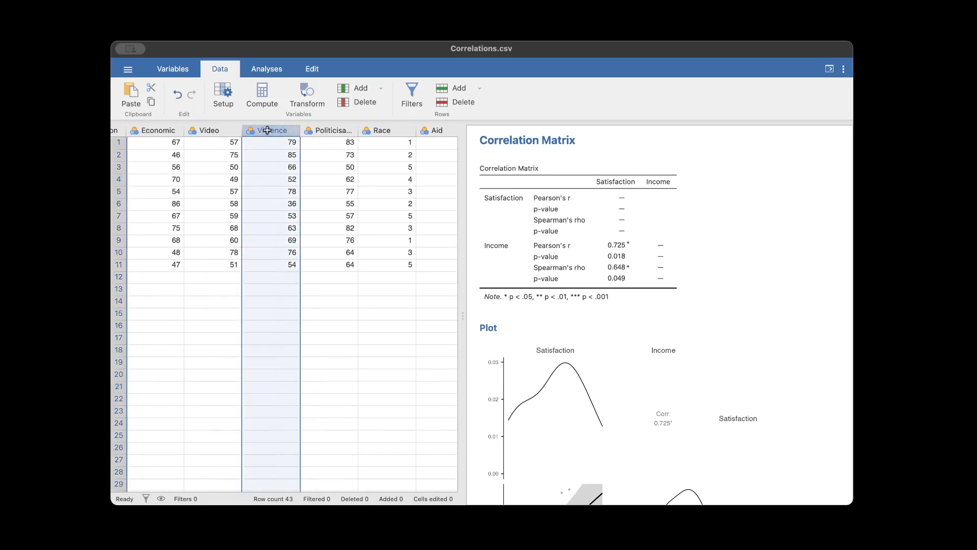
double_click(270, 132)
click(430, 187)
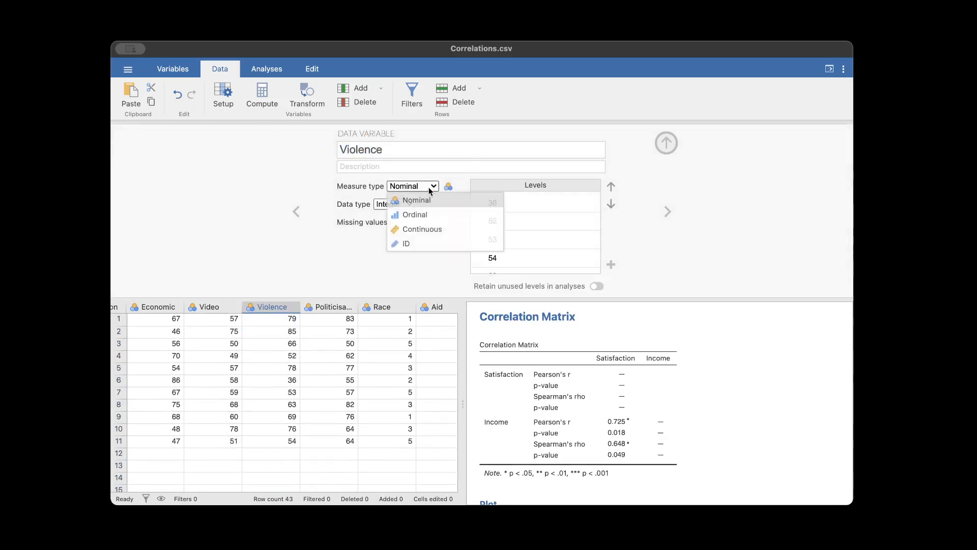
click(419, 216)
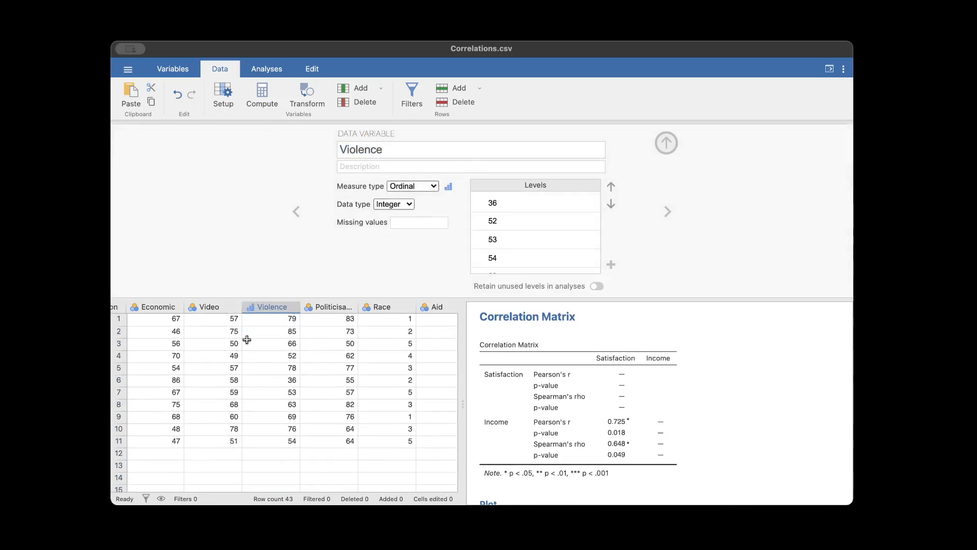
Change the Video variable's measure type to Ordinal
click(200, 309)
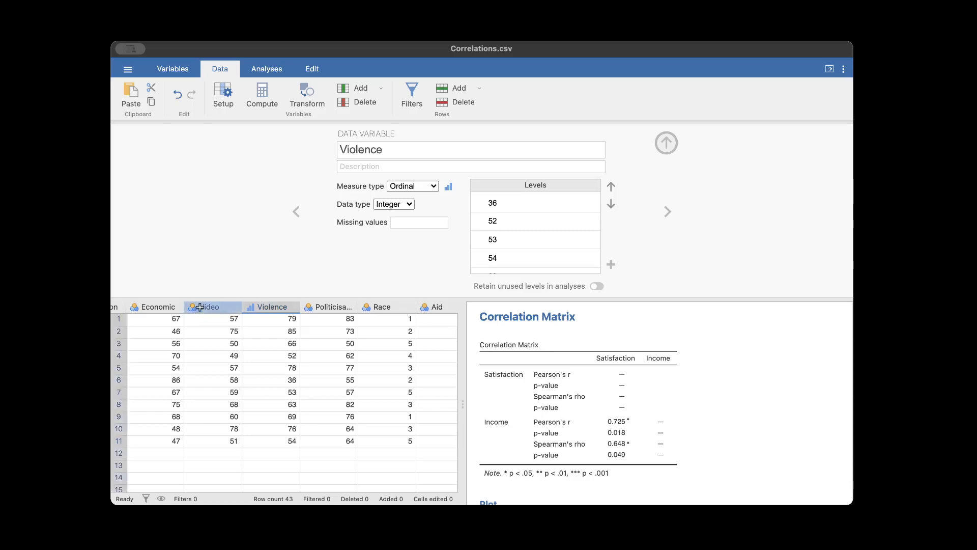
scroll(251, 356, up, 3)
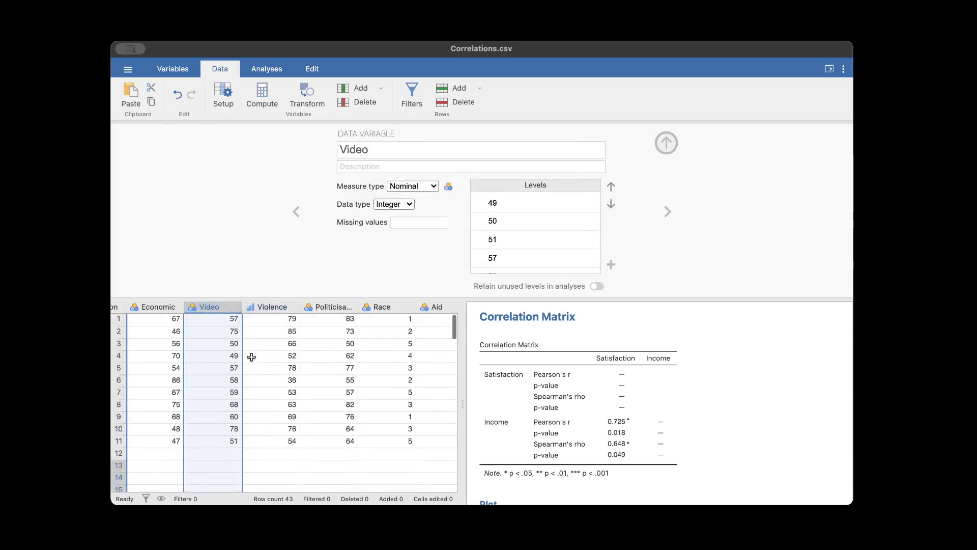
click(434, 187)
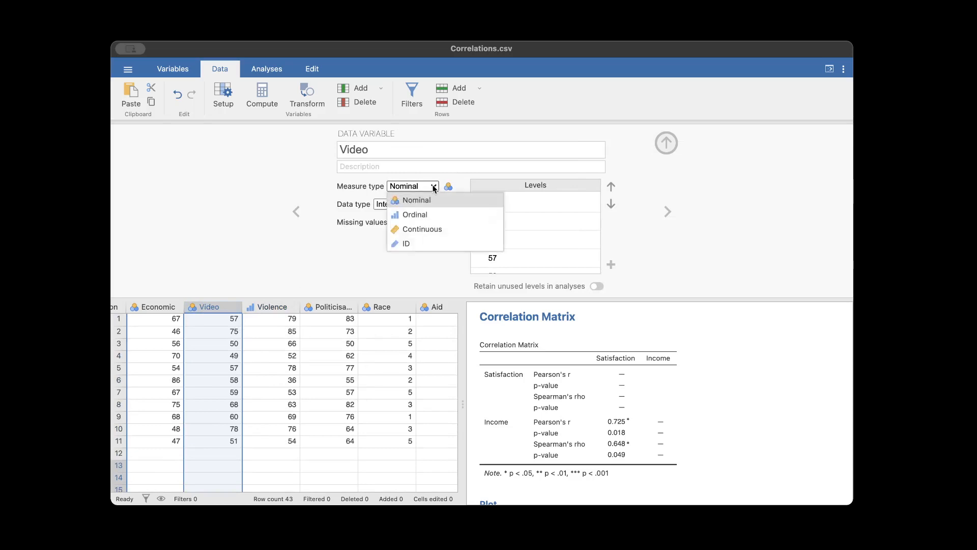
click(423, 216)
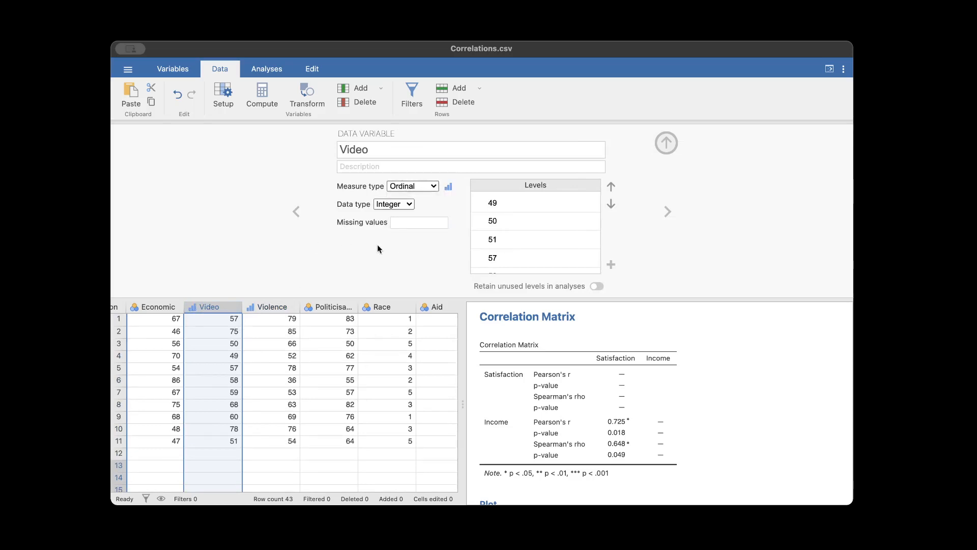
Look through the list of levels of the Video variable and check their order
click(529, 238)
scroll(529, 239, down, 1)
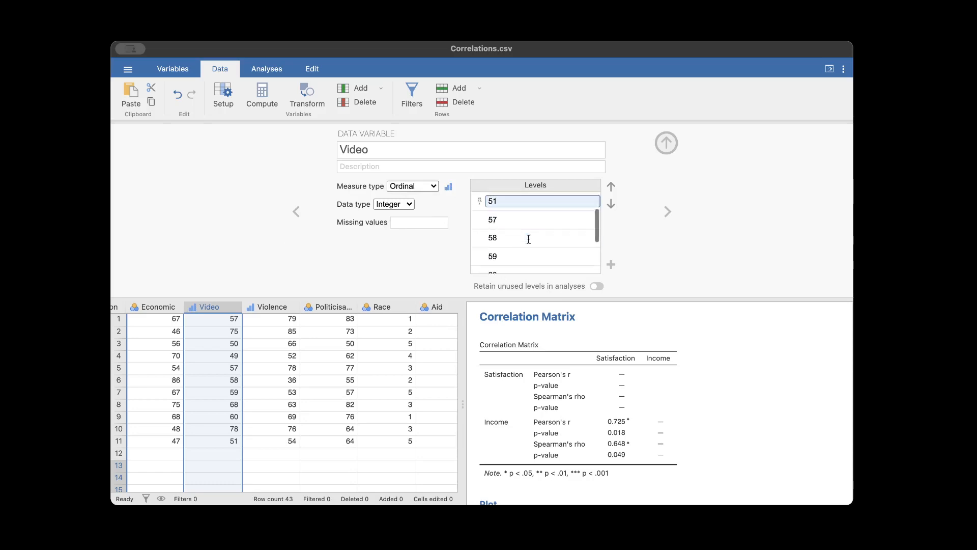
scroll(529, 239, down, 2)
scroll(529, 239, up, 3)
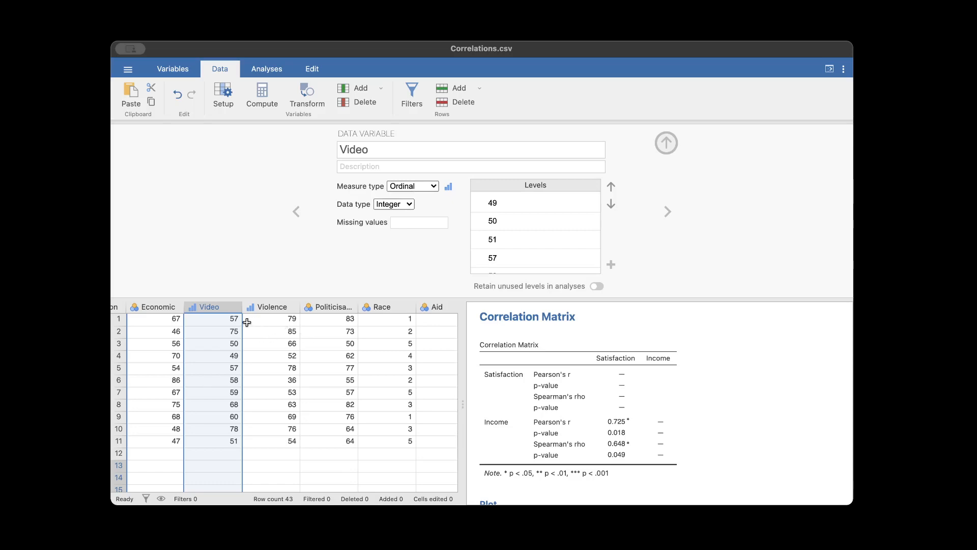
click(523, 218)
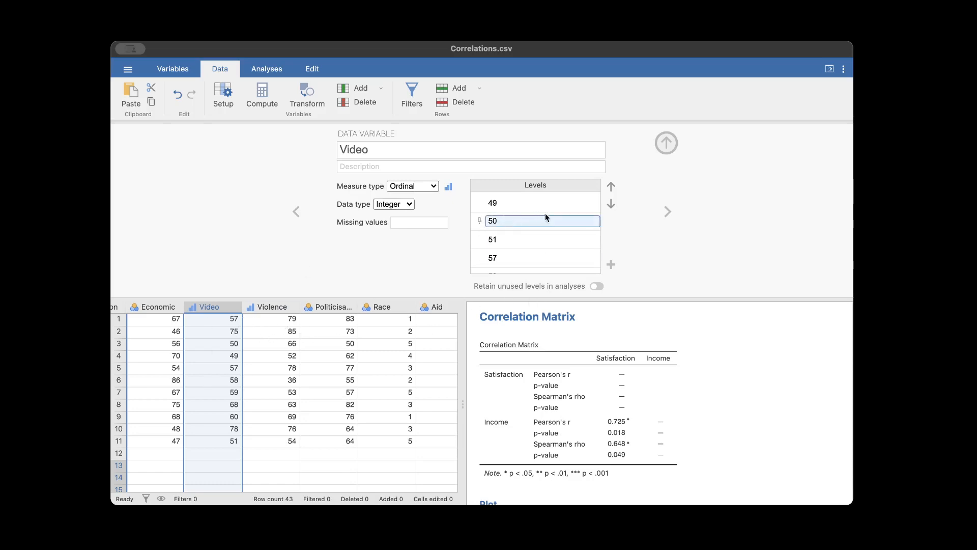
scroll(545, 218, down, 1)
scroll(545, 218, up, 1)
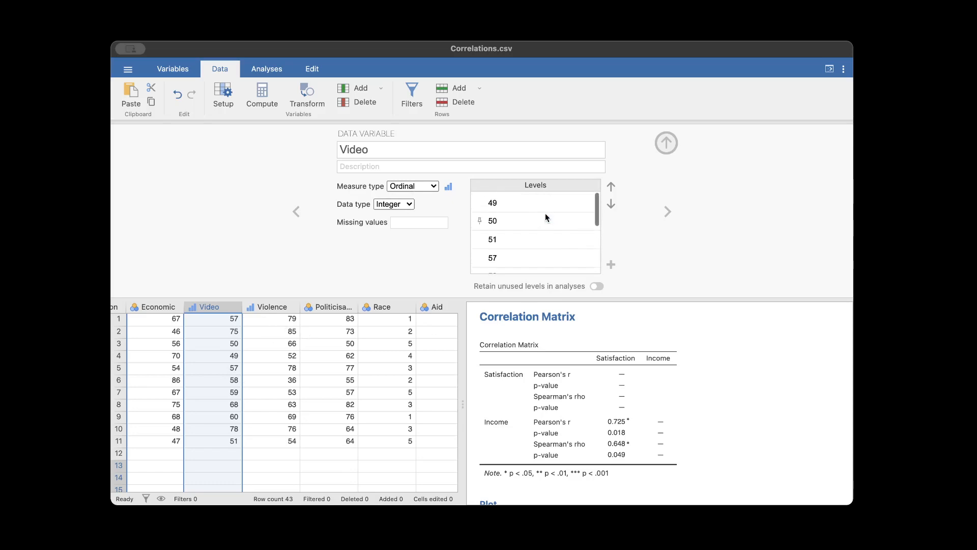
Add ranks to the labels of Video levels 49 and 50, making them "49 1" and "50 2"
click(584, 204)
click(584, 203)
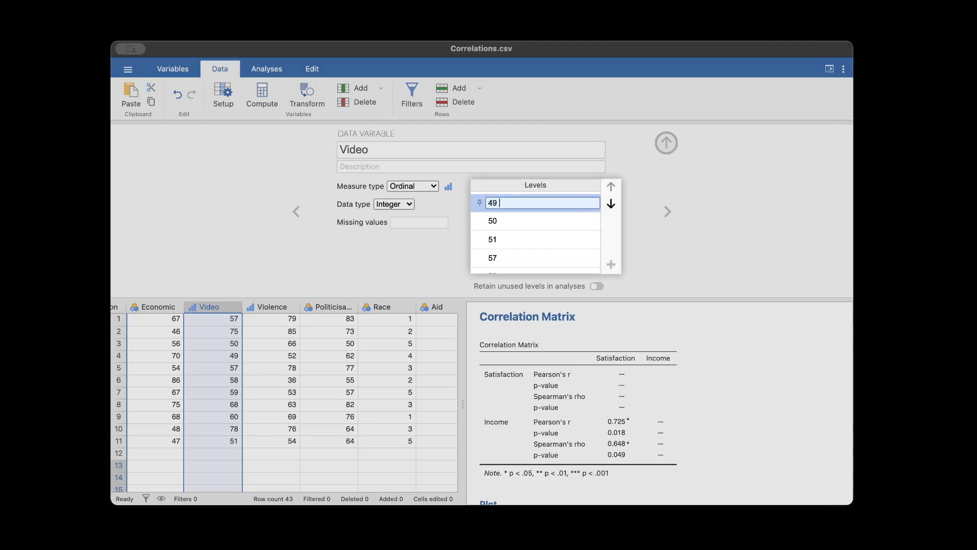
text(1)
key(Tab)
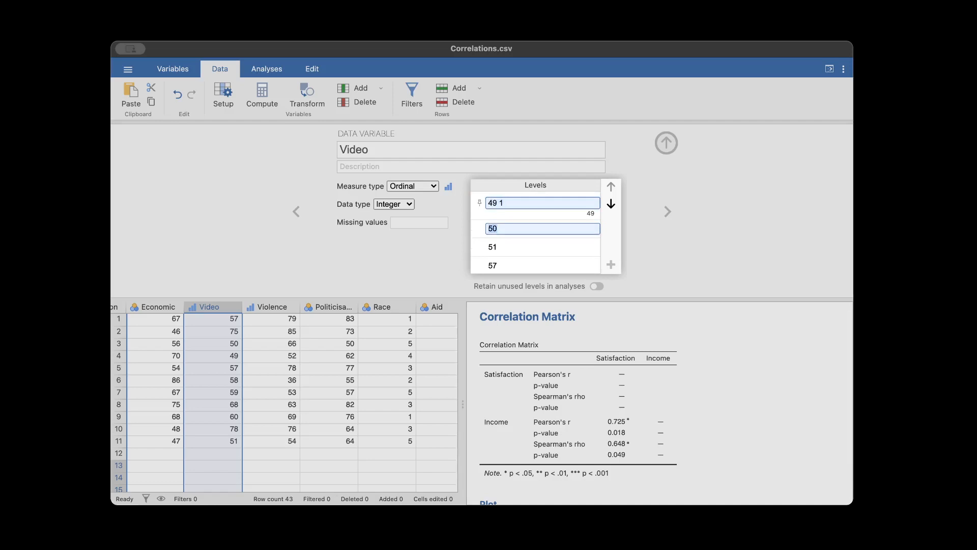
key(Right)
text(2)
key(Tab)
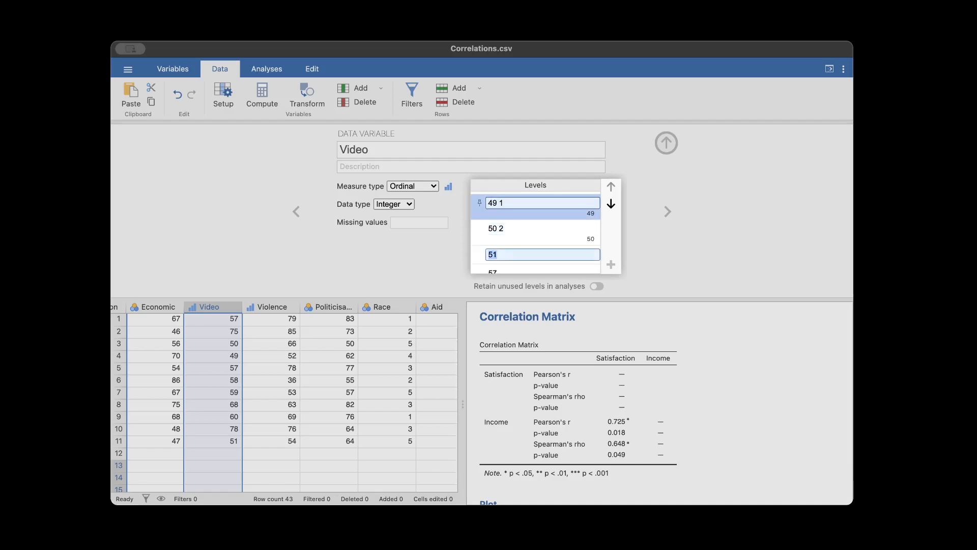
Relabel Video level 51 as "51 3", with a space between the value and its rank
key(Right)
text(3)
key(Tab)
key(shift+Tab)
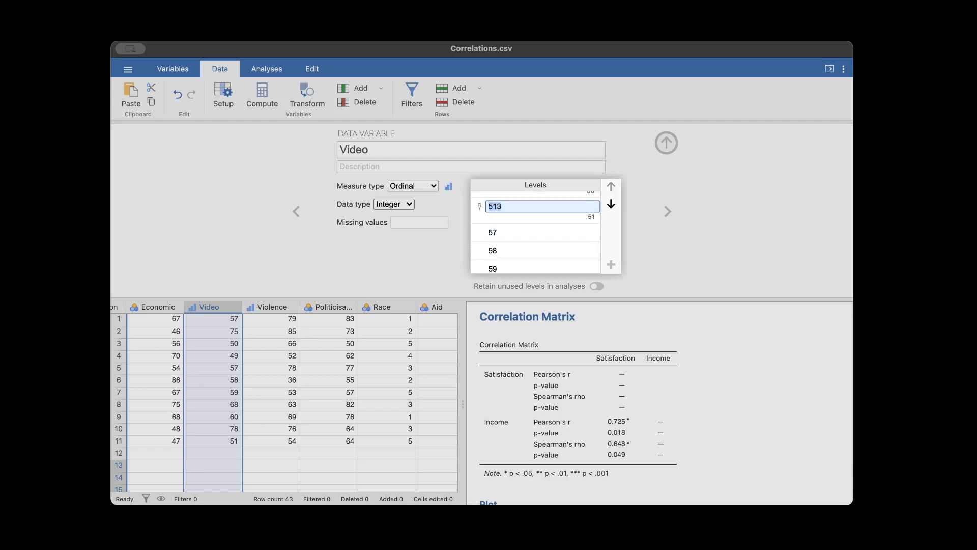
click(500, 206)
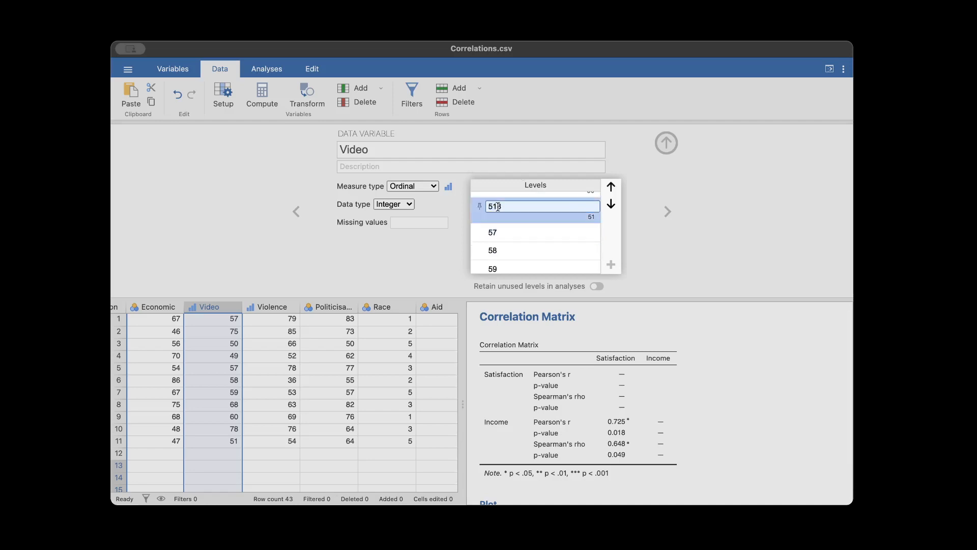
key(Tab)
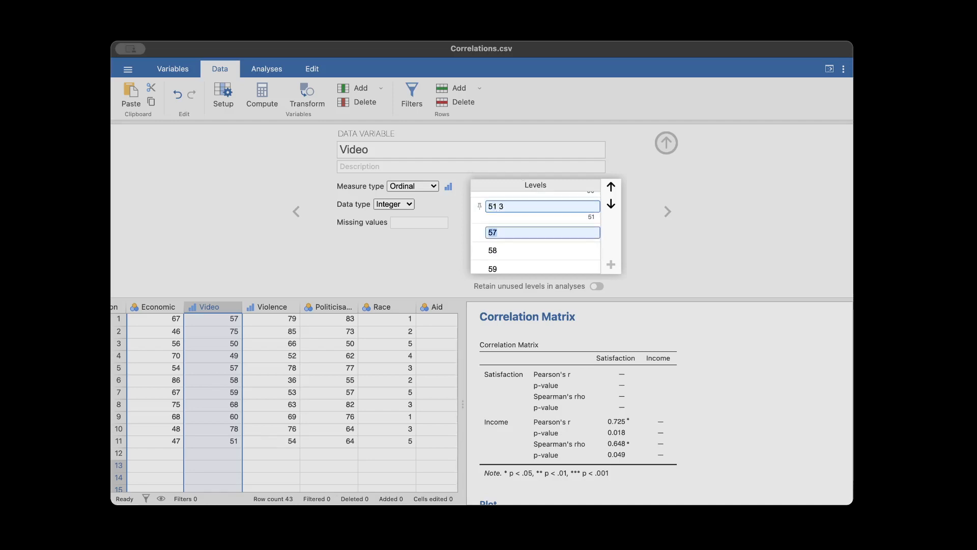
Relabel Video levels 57 and 58 as "57 4" and "58 5"
key(Right)
text(4)
key(Tab)
key(Right)
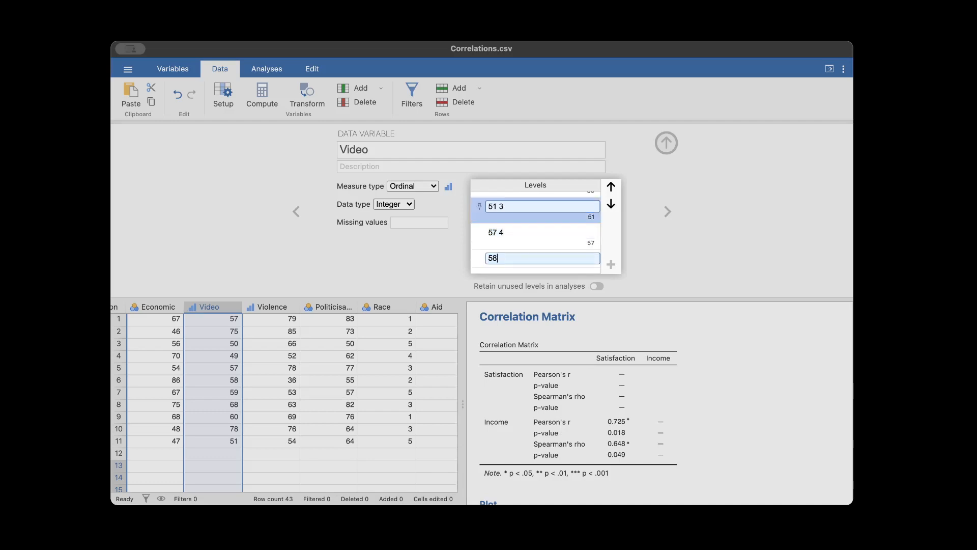
key(Tab)
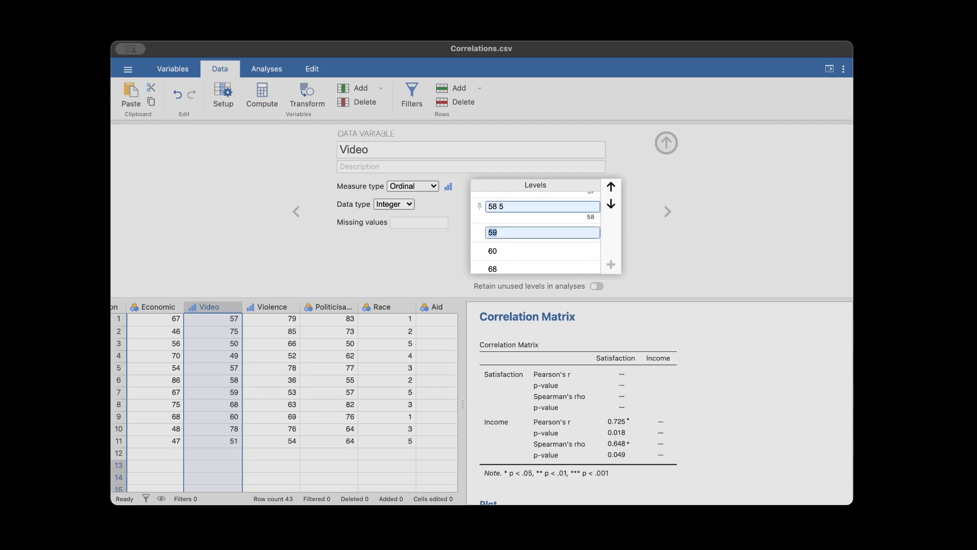
Go back and forth through the Video levels to compare the ranked labels with the unranked ones
key(Tab)
key(Tab)
key(Tab)
key(Tab)
key(Tab)
key(Tab)
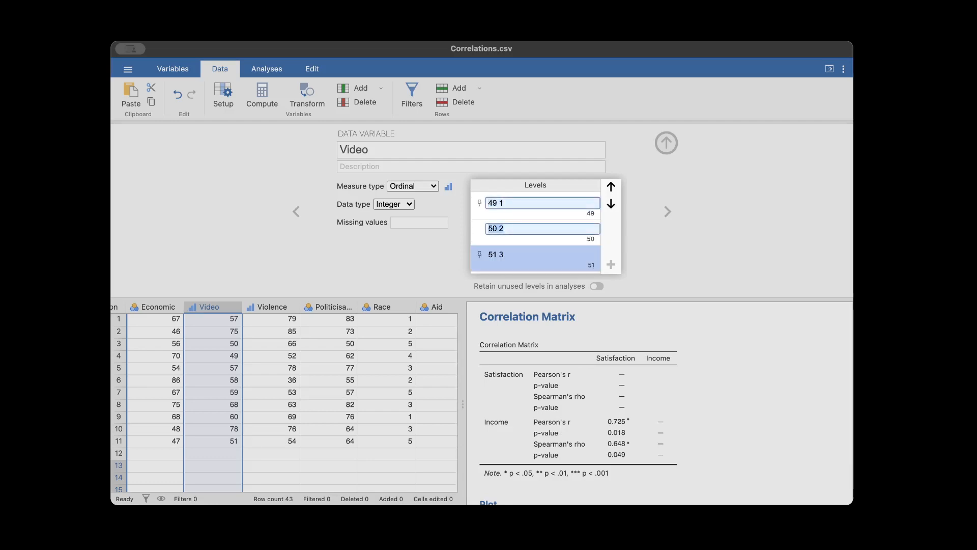
key(shift+Tab)
key(shift+Tab)
key(shift+Tab)
key(shift+Tab)
key(shift+Tab)
key(shift+Tab)
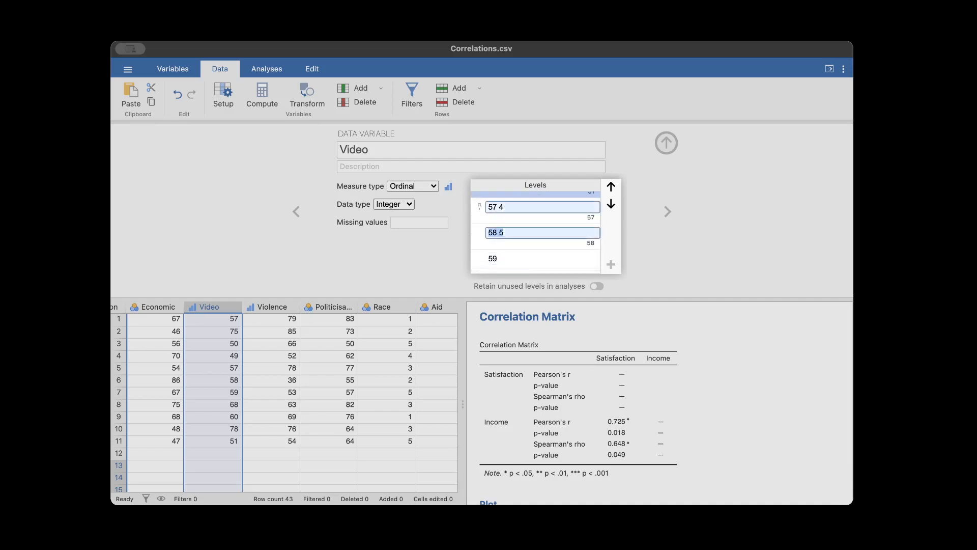
key(Tab)
key(Tab)
key(Tab)
key(Tab)
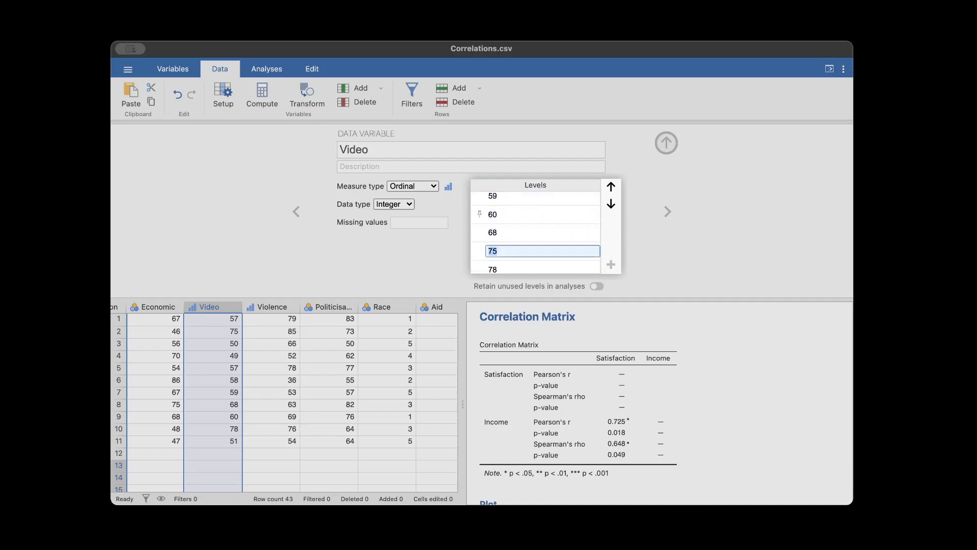
key(shift+Tab)
key(shift+Tab)
key(shift+Tab)
key(shift+Tab)
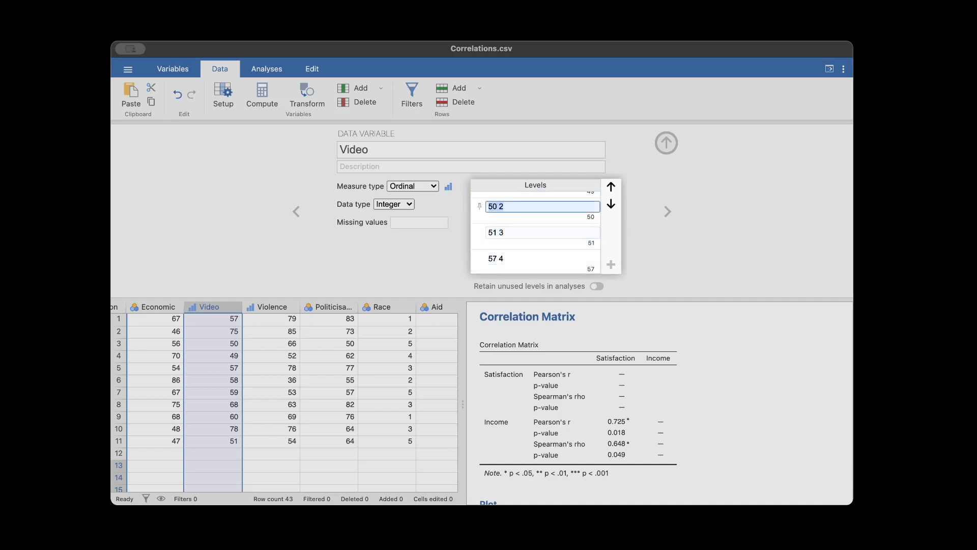
key(shift+Tab)
key(shift+Tab)
key(shift+Tab)
key(shift+Tab)
key(shift+Tab)
key(shift+Tab)
key(shift+Tab)
key(shift+Tab)
key(shift+Tab)
key(shift+Tab)
key(shift+Tab)
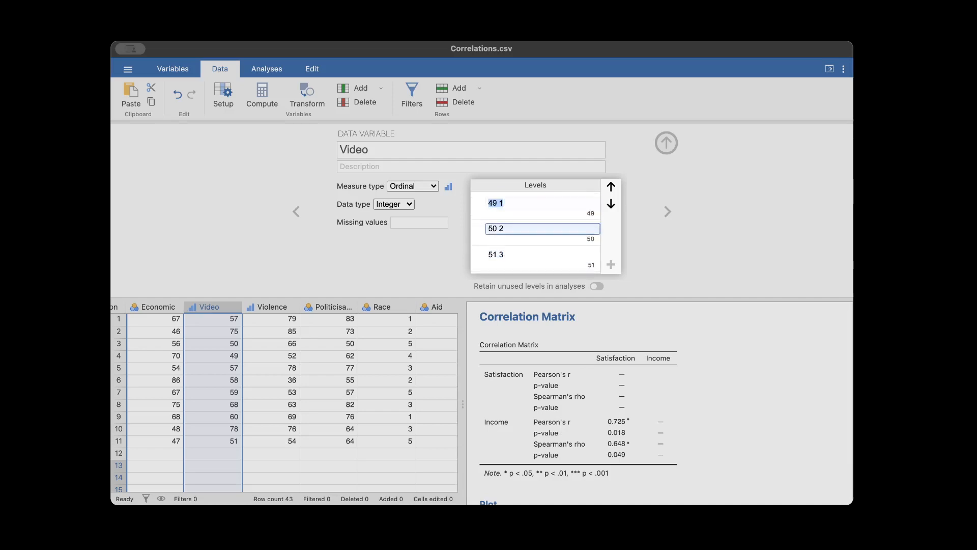
key(Tab)
key(Tab)
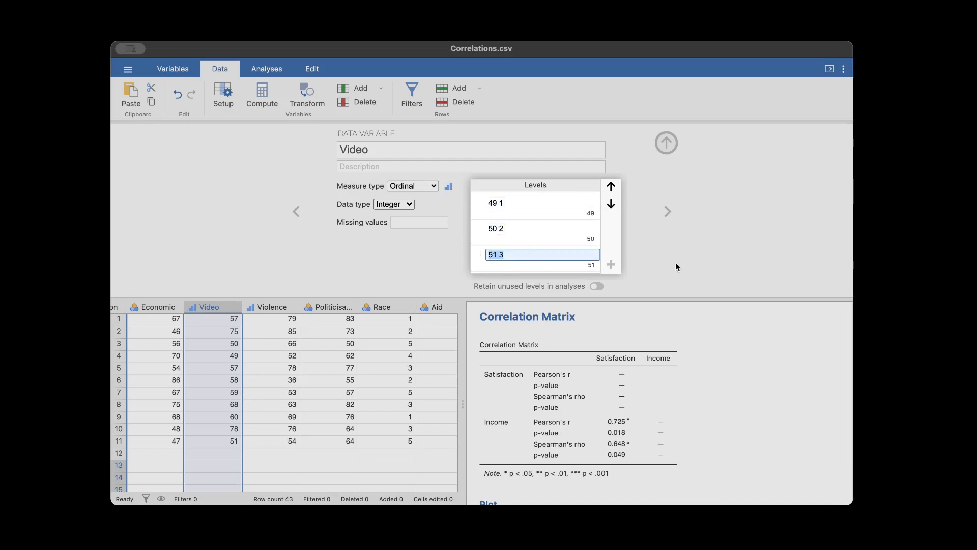
Turn on retaining unused levels in analyses for Video and check the labels in its first three data rows
click(696, 263)
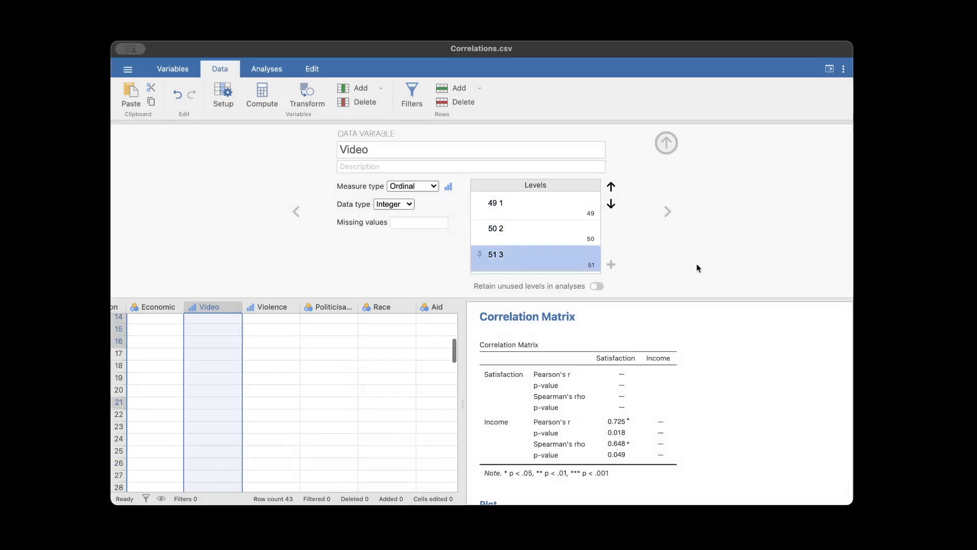
click(596, 286)
scroll(257, 416, up, 5)
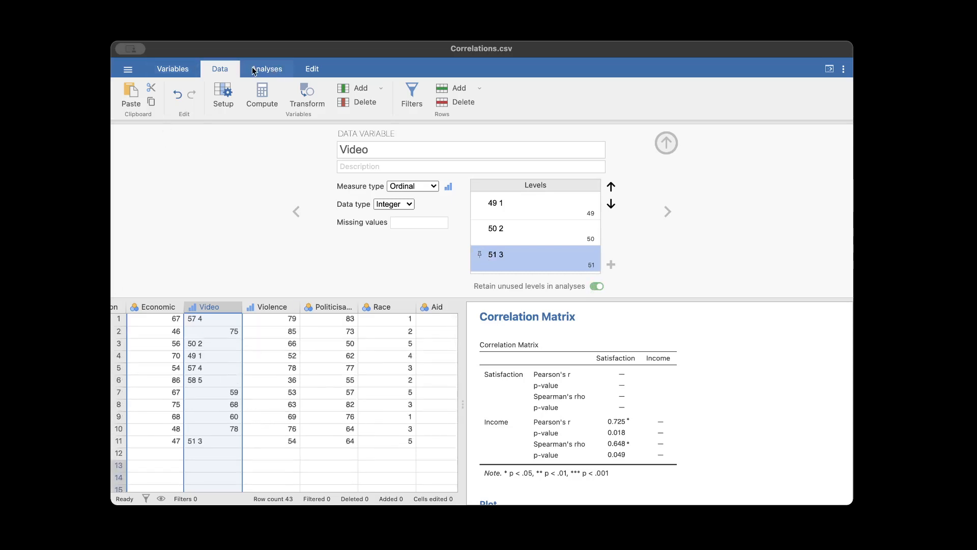
click(206, 348)
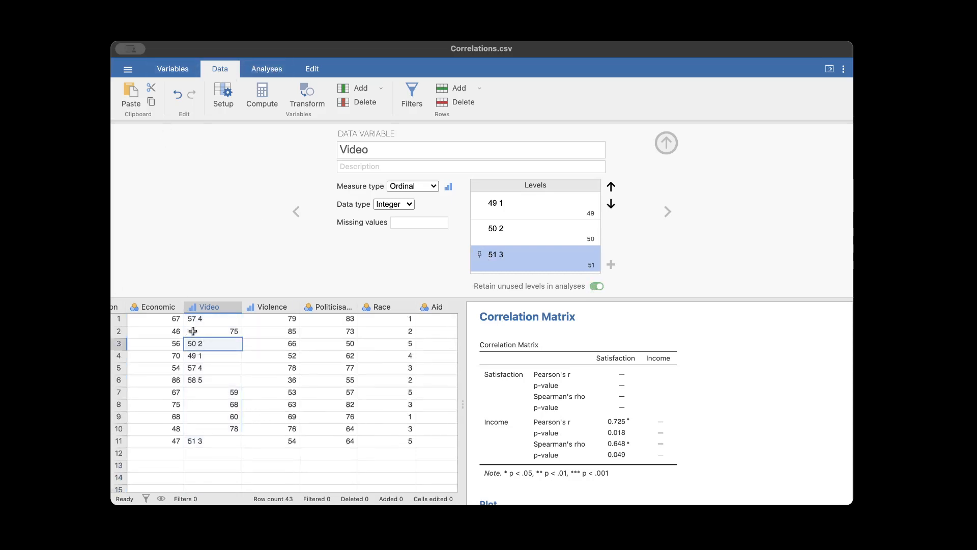
click(194, 332)
click(201, 320)
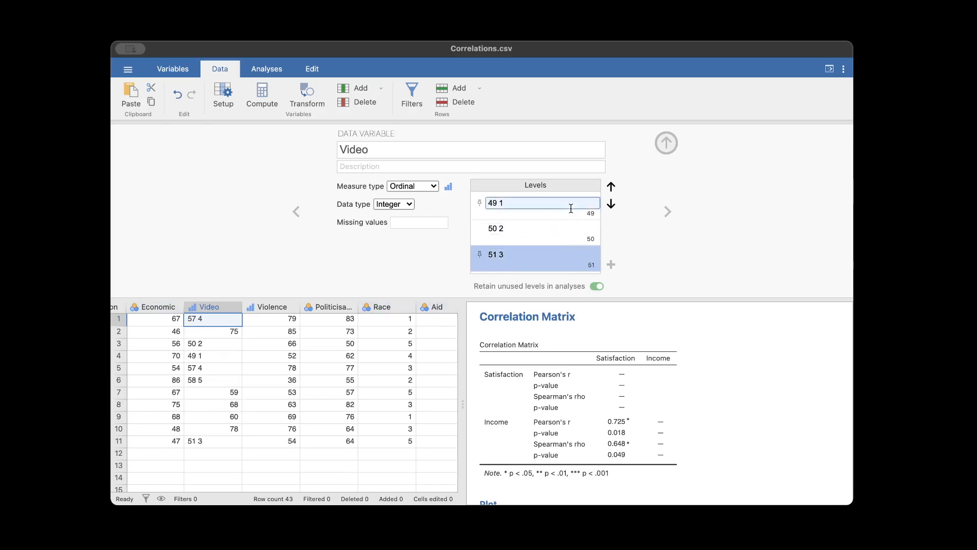
Shorten the label of Video level 49 to just its rank, 1
click(504, 204)
triple_click(499, 204)
click(517, 202)
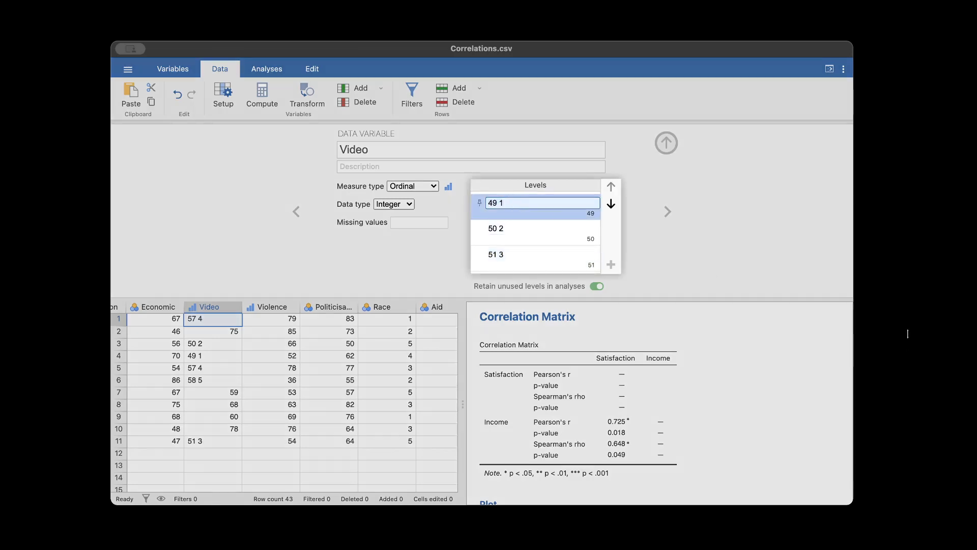
key(BackSpace)
key(BackSpace)
key(BackSpace)
key(Return)
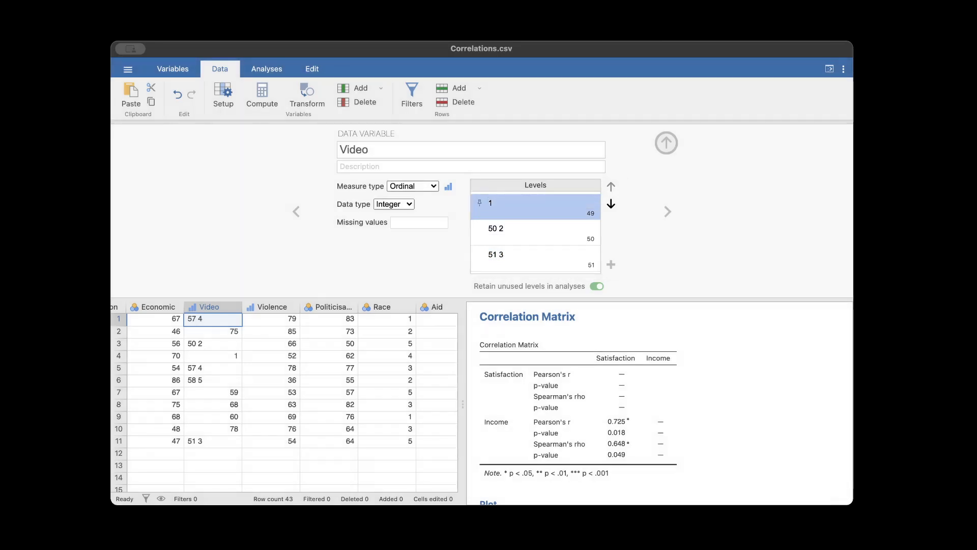
key(Return)
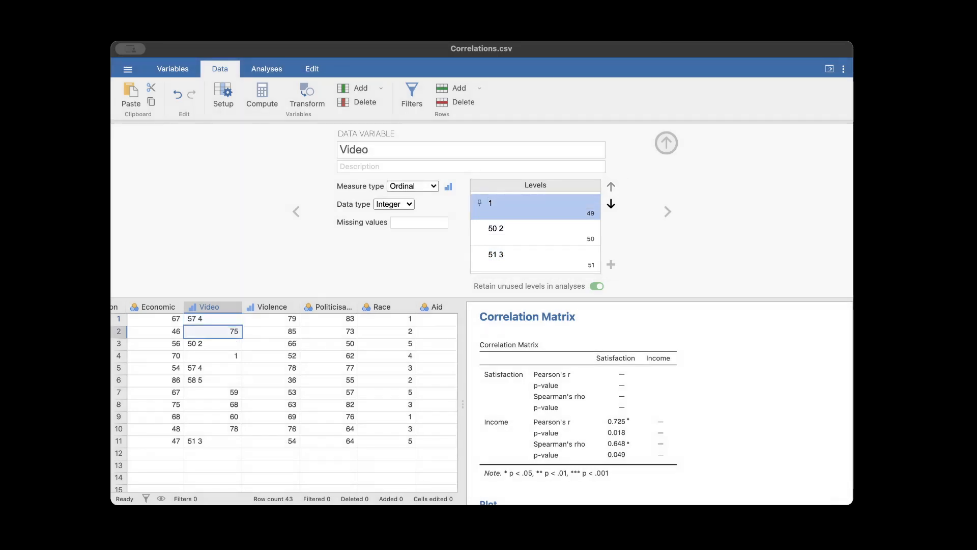
Shorten the label of Video level 50 to just its rank, 2
click(514, 237)
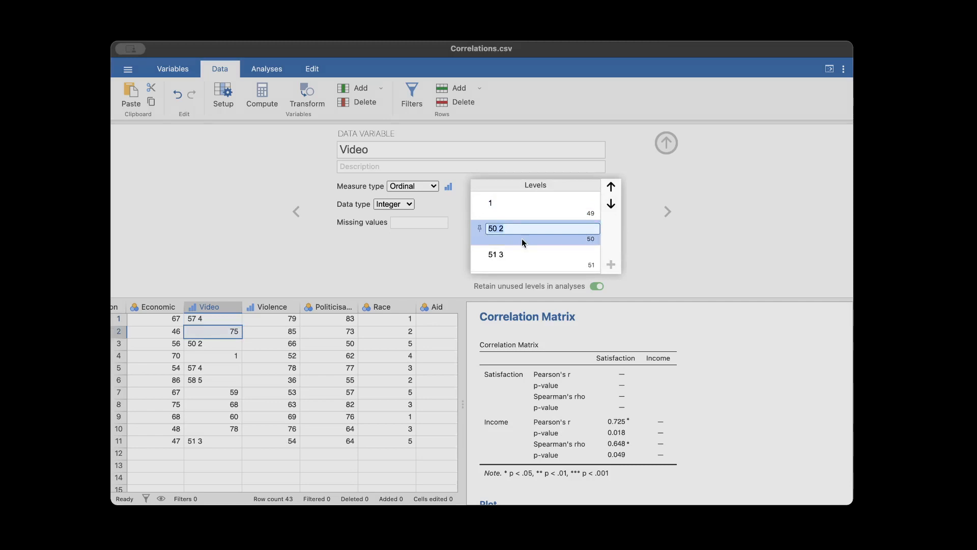
scroll(521, 238, down, 5)
click(522, 241)
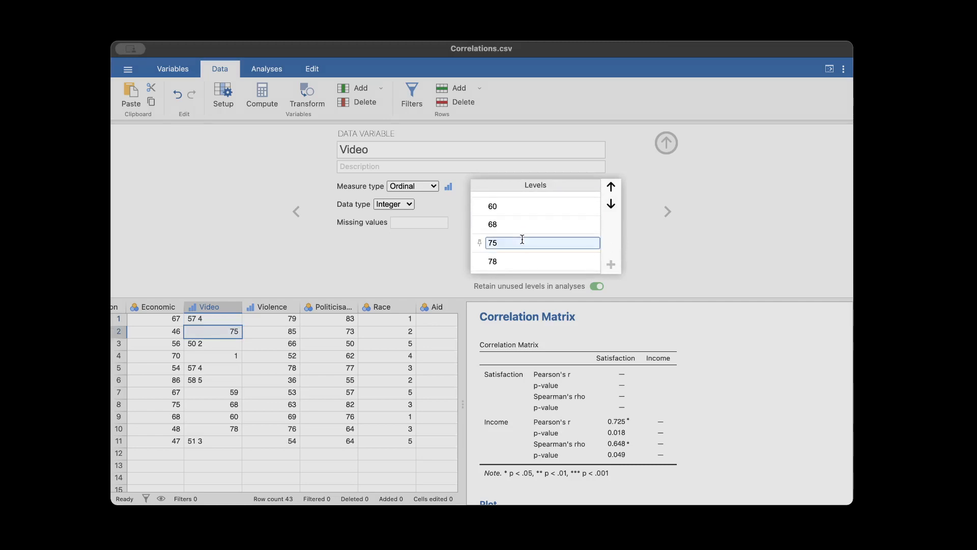
scroll(522, 239, up, 5)
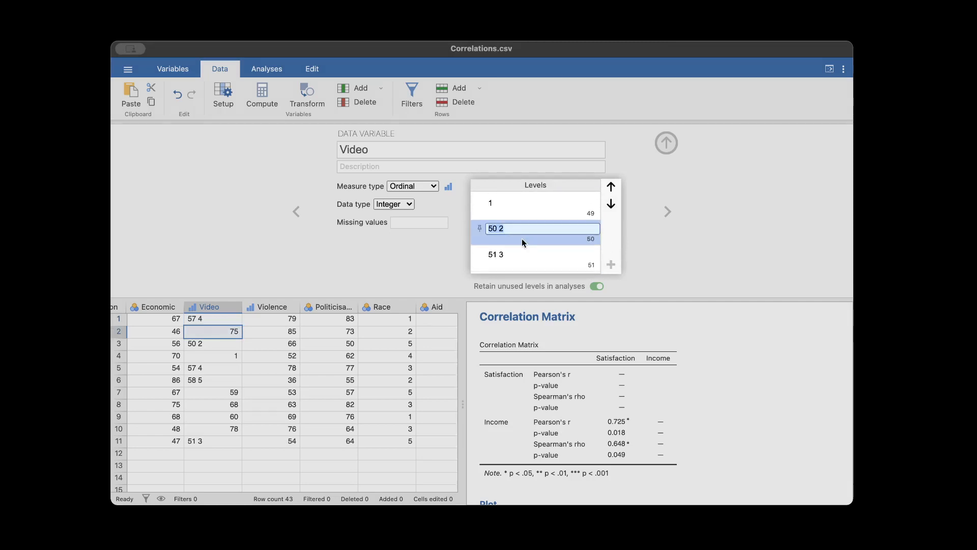
click(500, 228)
key(BackSpace)
key(BackSpace)
key(BackSpace)
key(Tab)
Remove the original values from the labels of Video levels 51 and 57, leaving ranks 3 and 4
key(Right)
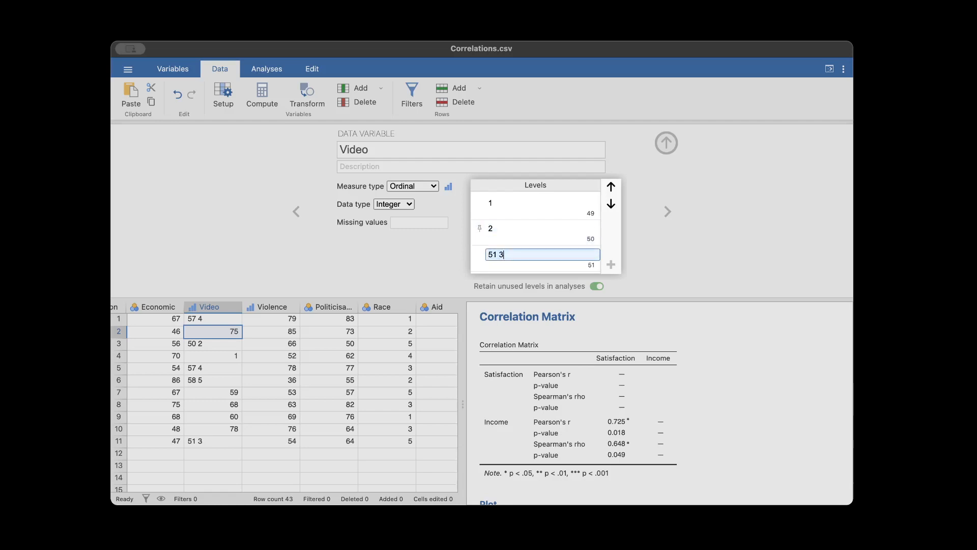
key(BackSpace)
key(BackSpace)
key(BackSpace)
key(Tab)
key(Right)
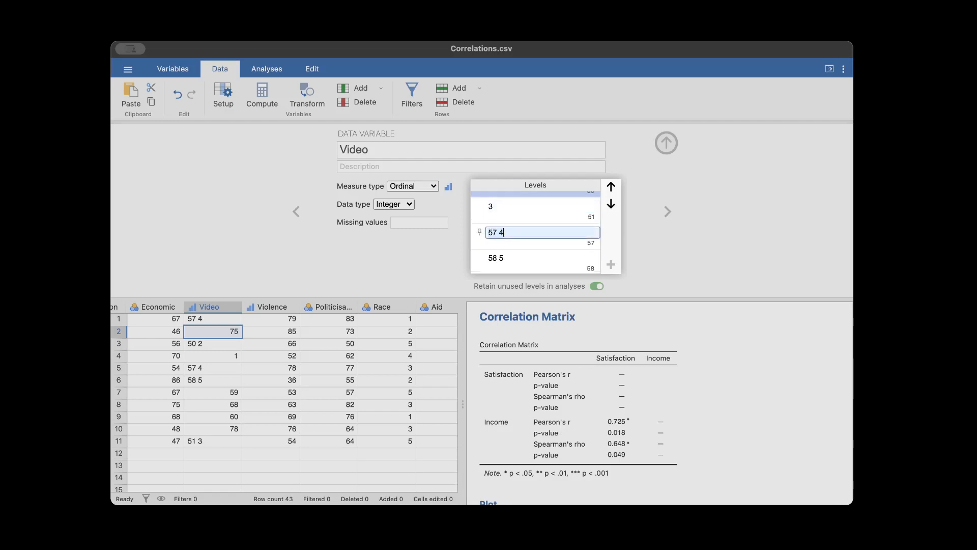
key(BackSpace)
key(BackSpace)
key(Tab)
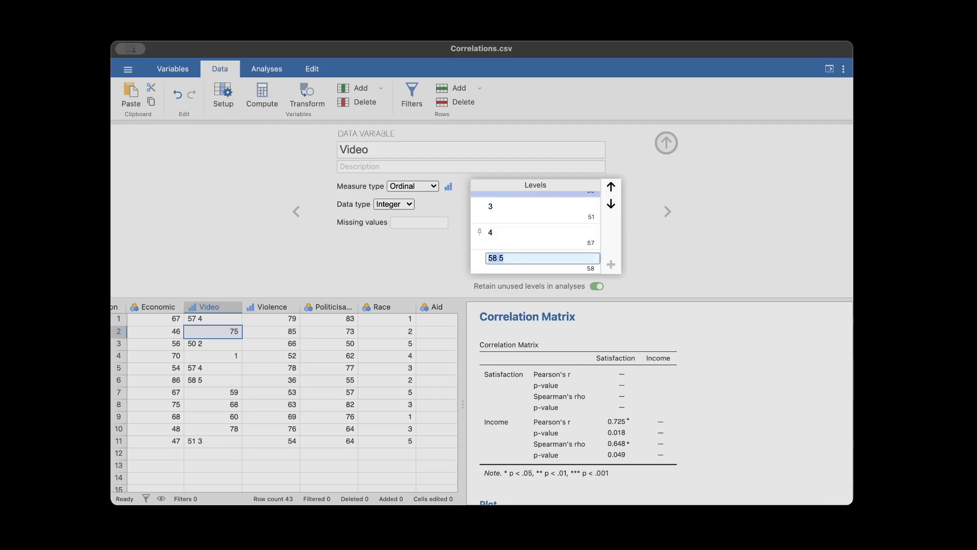
Relabel Video levels 58 and 59 with only their ranks, 5 and 6
key(Right)
key(Left)
key(Left)
key(Delete)
key(Delete)
key(BackSpace)
key(Tab)
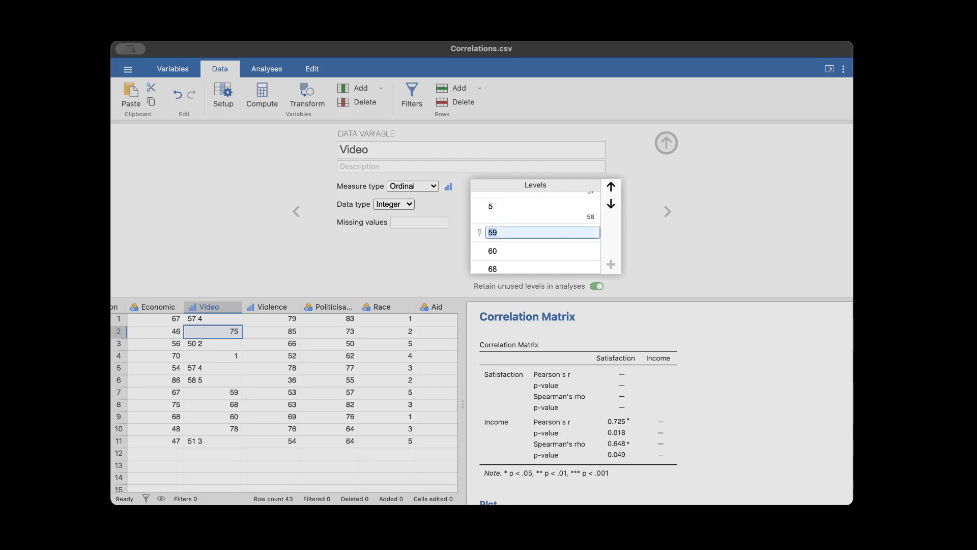
text(6)
key(Return)
click(213, 343)
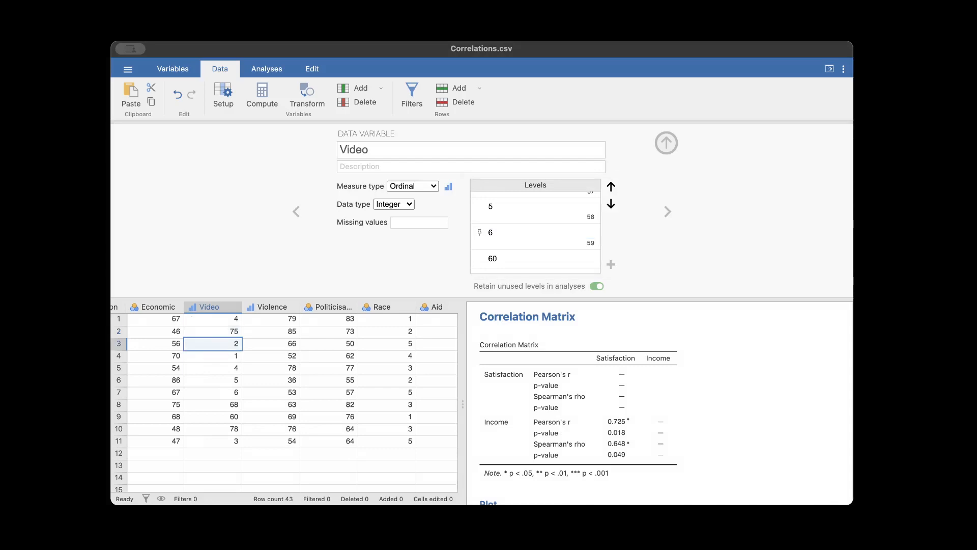
Relabel Video levels 60 and 68 with the ranks 7 and 8
click(513, 258)
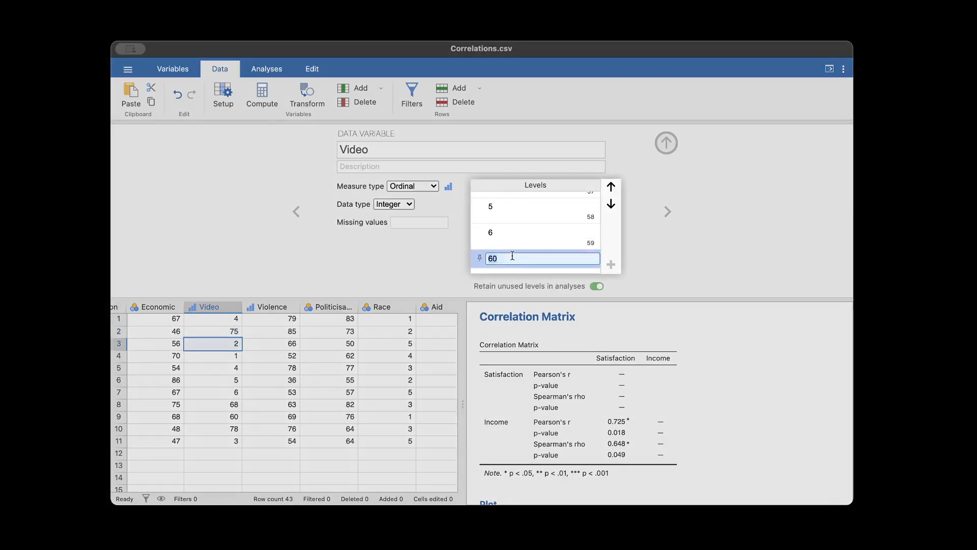
text(7)
key(Return)
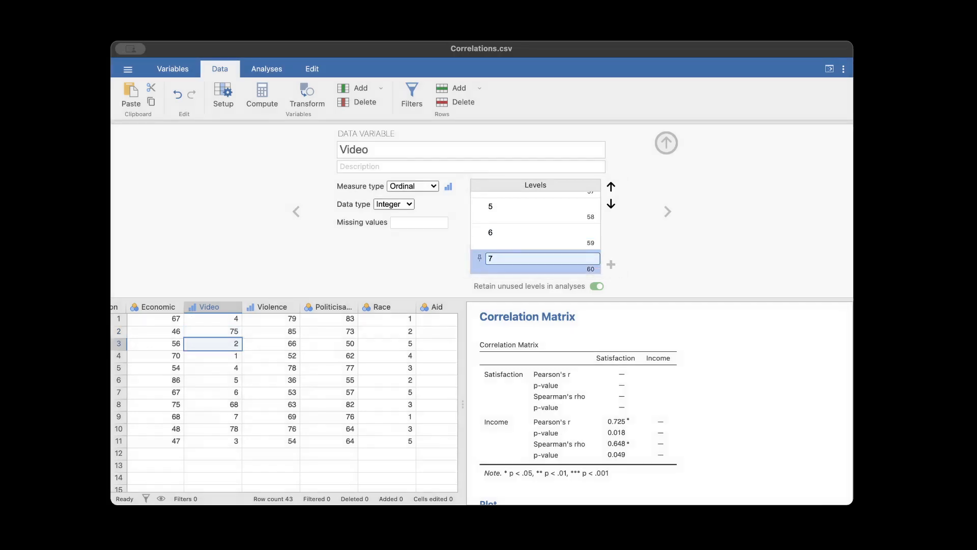
key(Return)
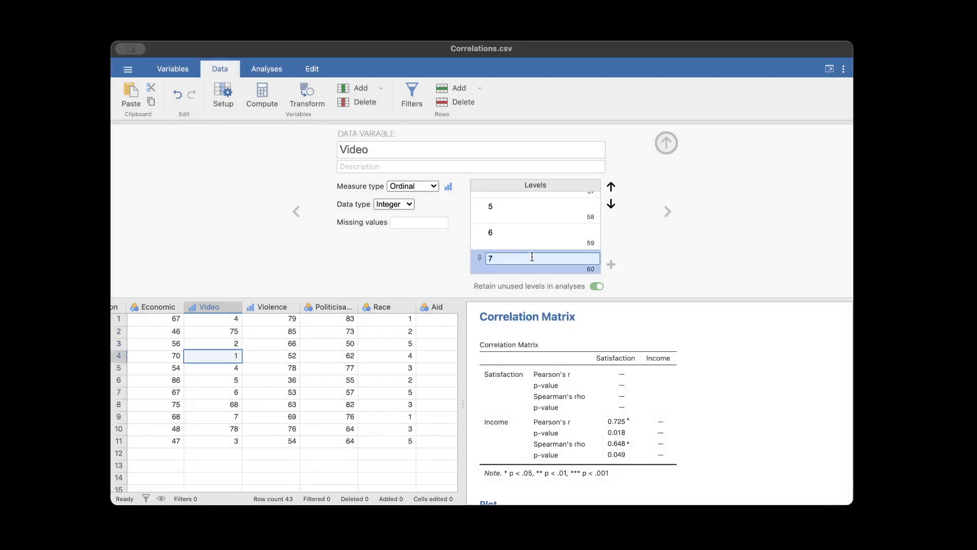
scroll(536, 256, down, 2)
click(525, 222)
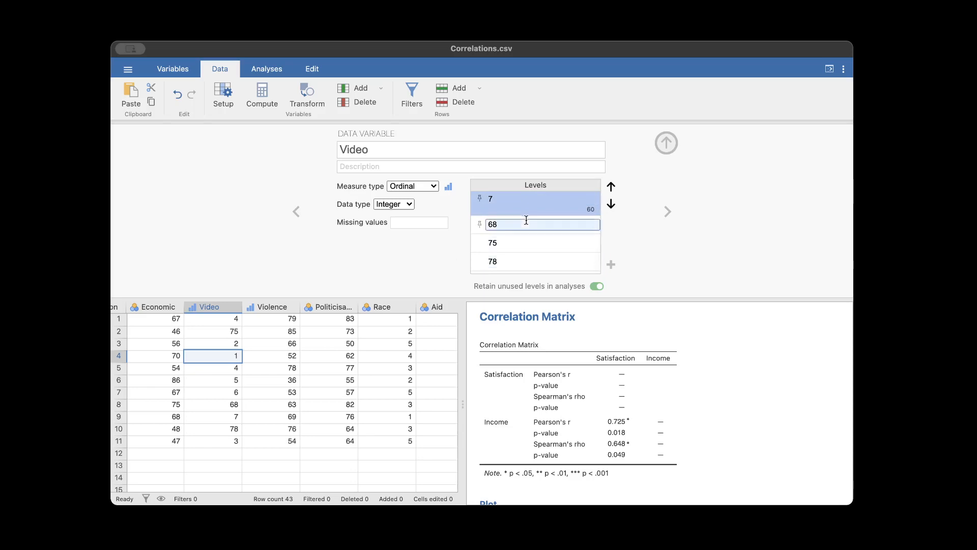
key(BackSpace)
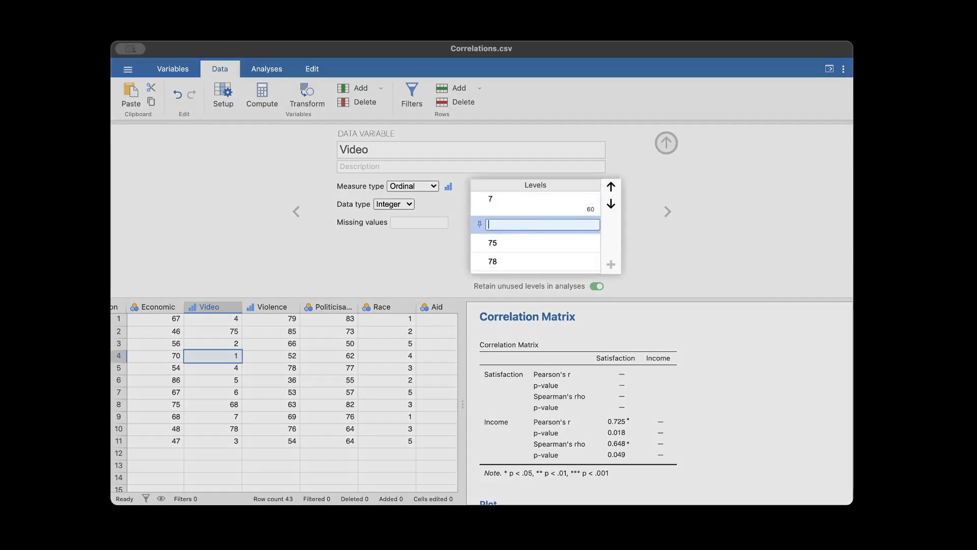
text(8)
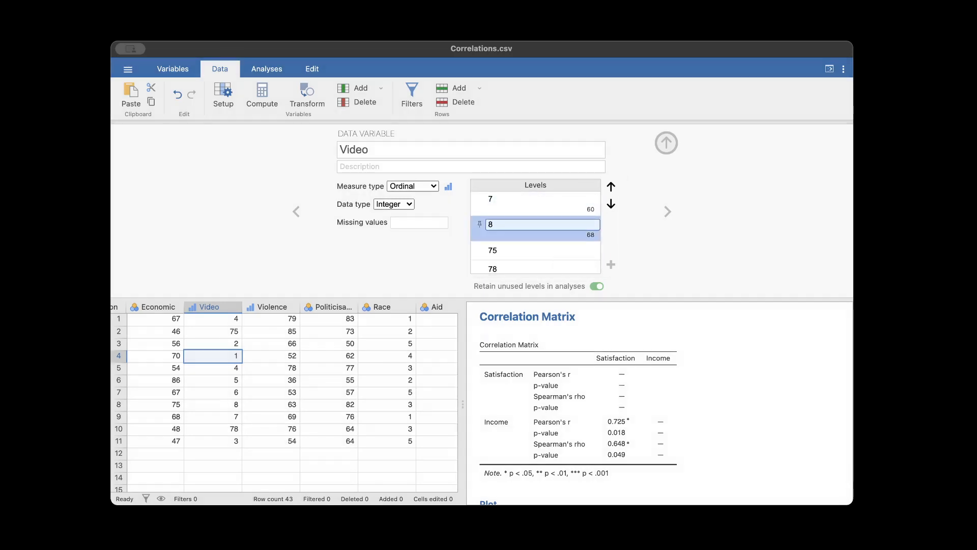
key(Return)
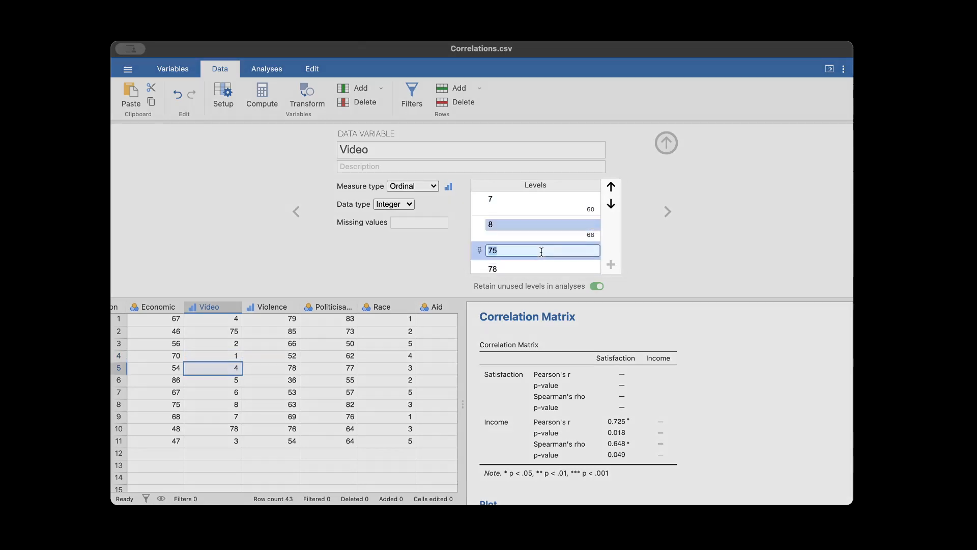
Relabel the last two Video levels, 75 and 78, with the ranks 9 and 10
click(542, 251)
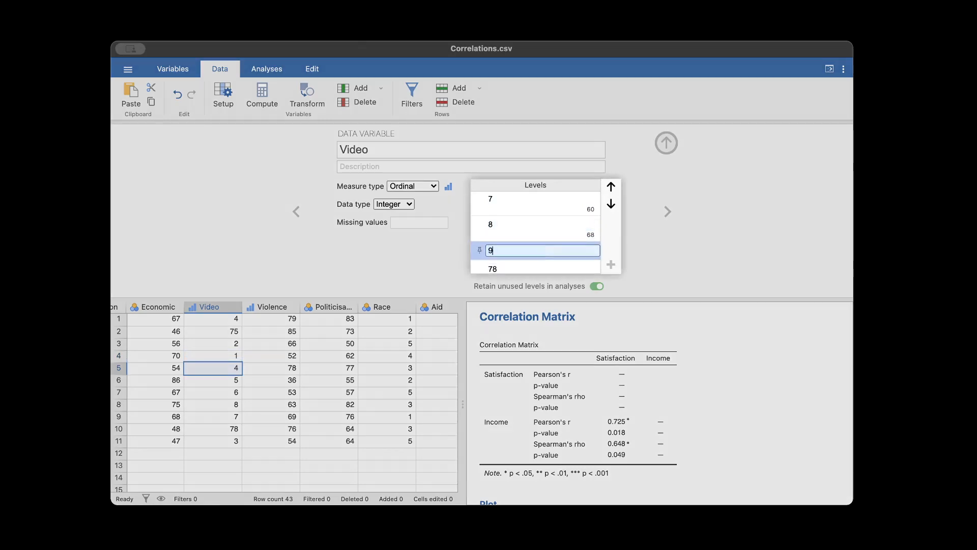
key(Return)
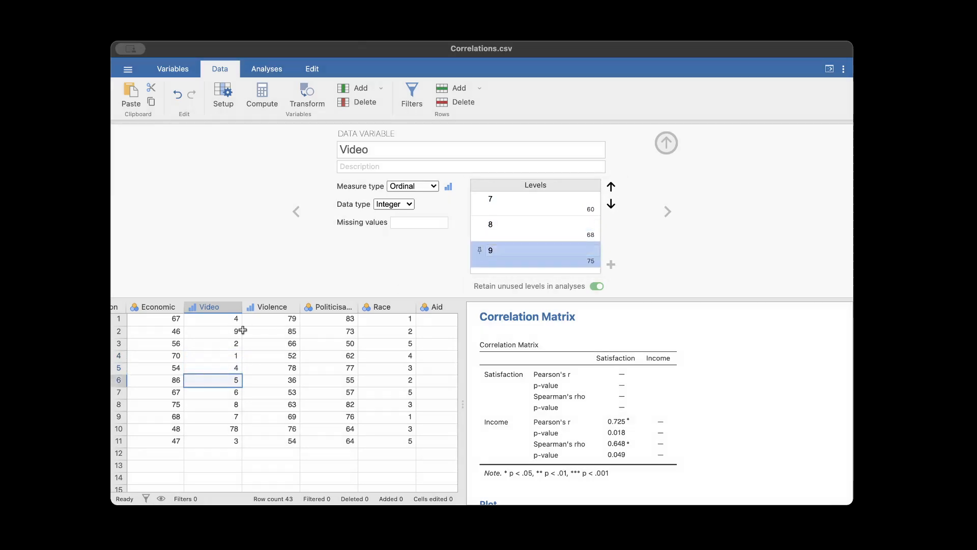
scroll(515, 262, down, 1)
click(515, 258)
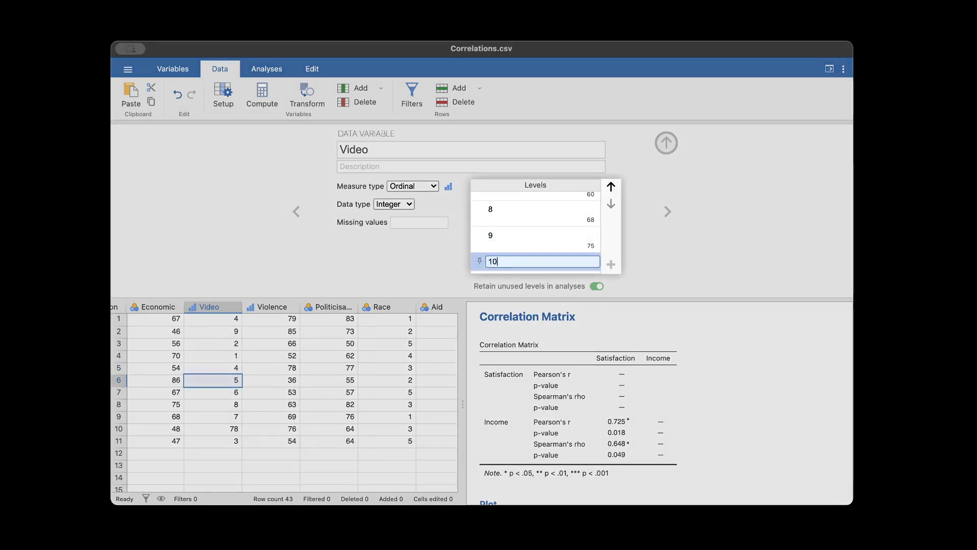
key(Return)
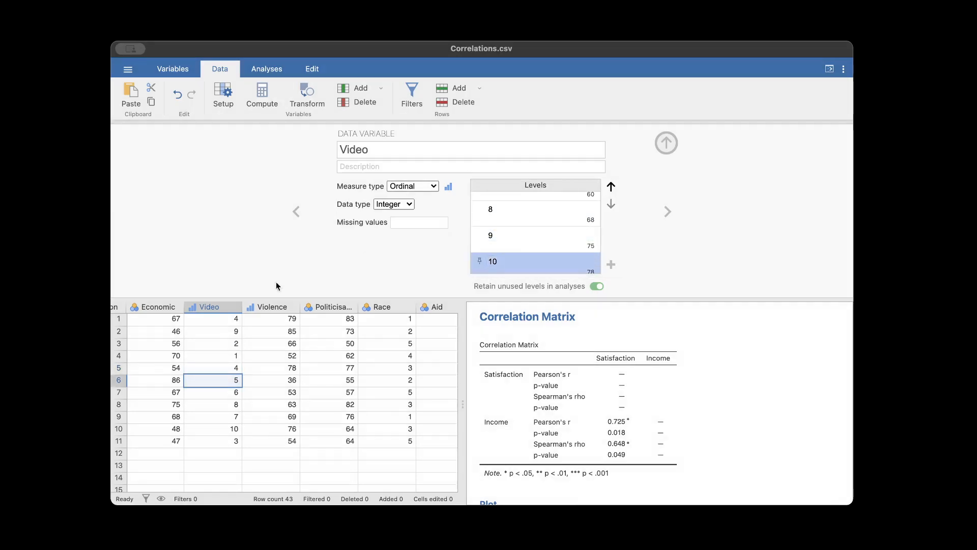
Switch to the Violence variable, look through its levels and relabel level 36 with rank 1
click(276, 320)
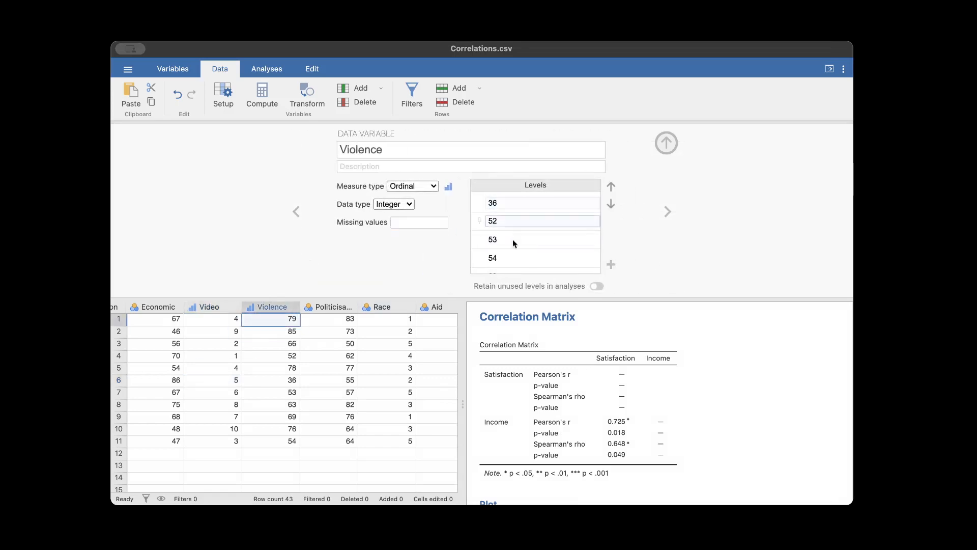
scroll(517, 258, down, 5)
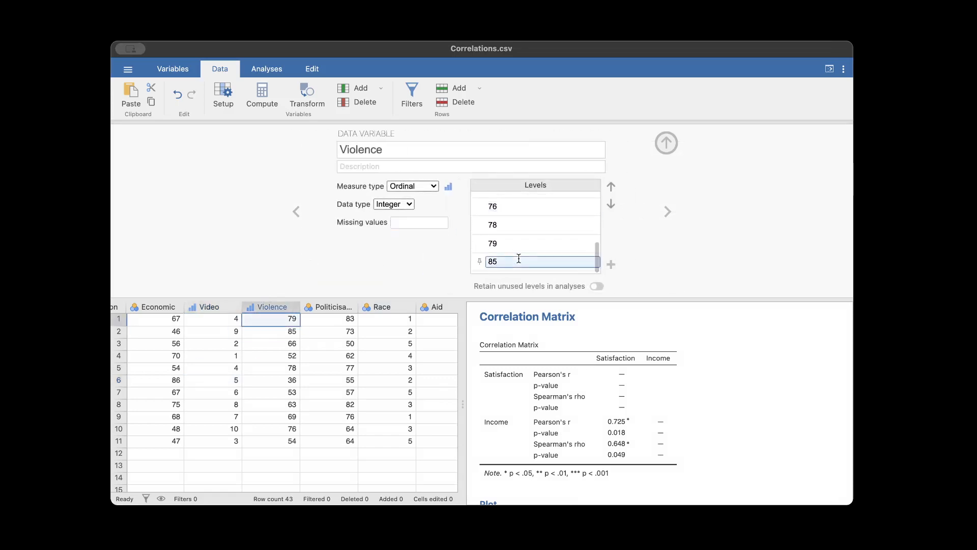
scroll(518, 258, up, 5)
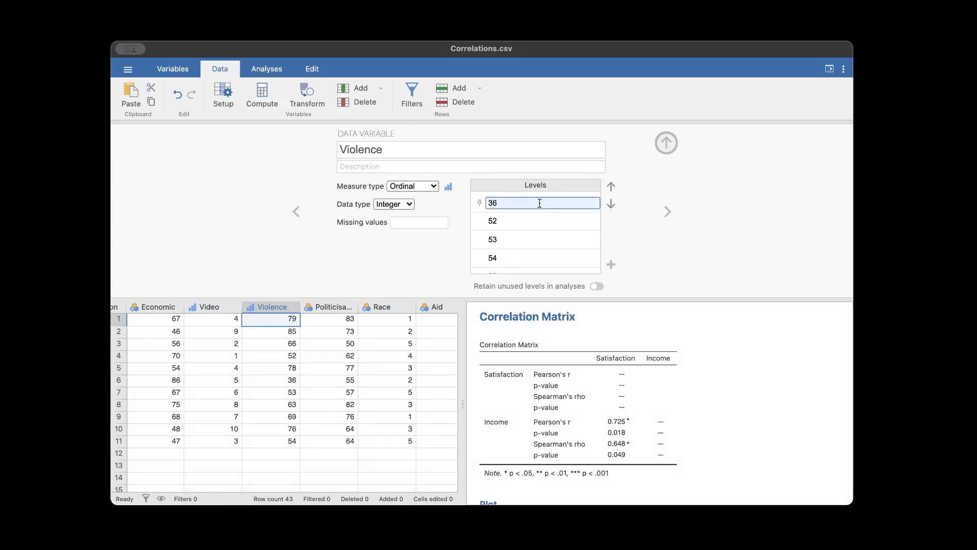
click(570, 202)
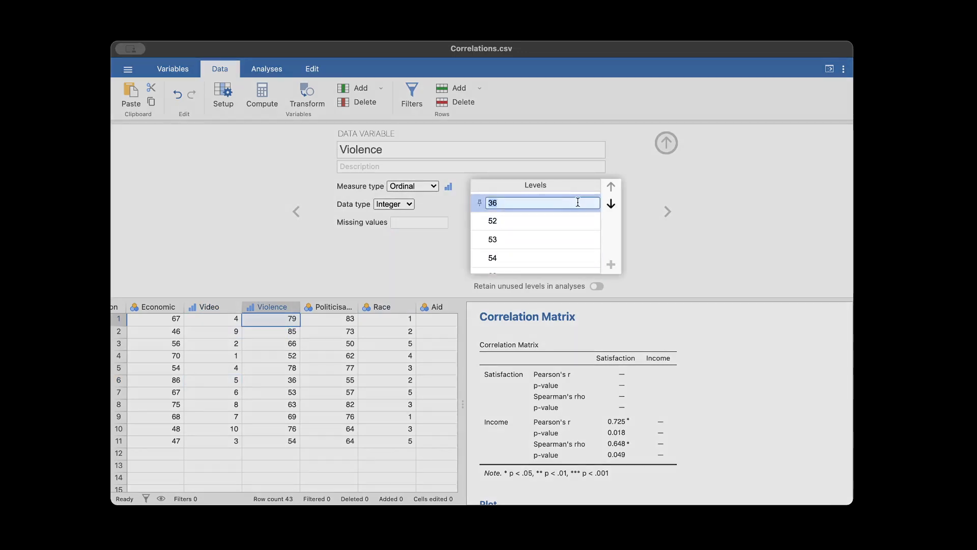
text(1)
key(Return)
key(Return)
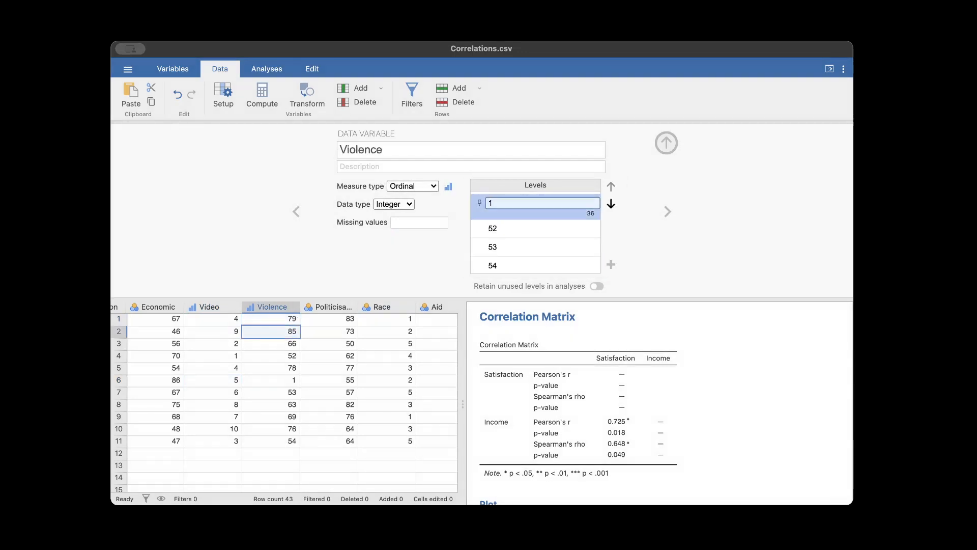
Relabel Violence levels 52 and 53 with the ranks 2 and 3
click(508, 228)
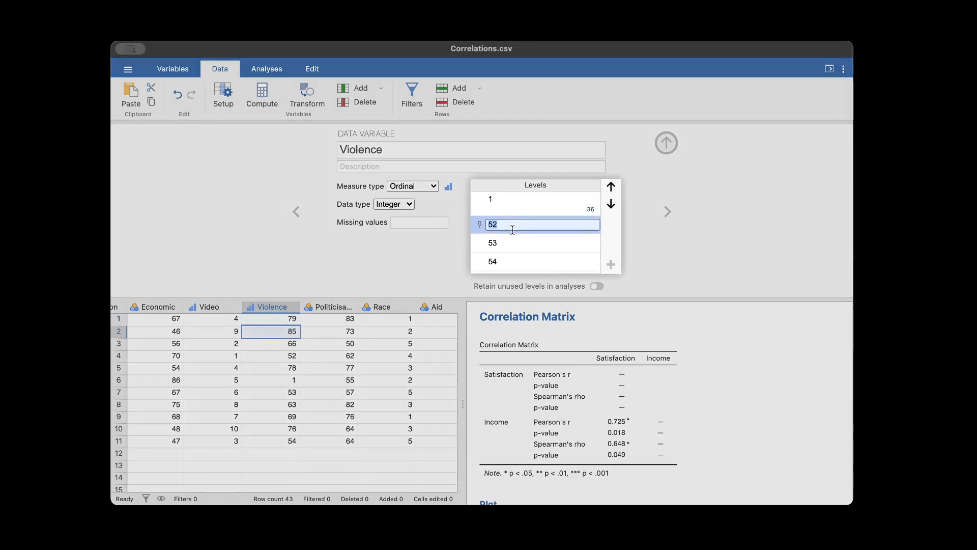
text(2)
key(Return)
key(Return)
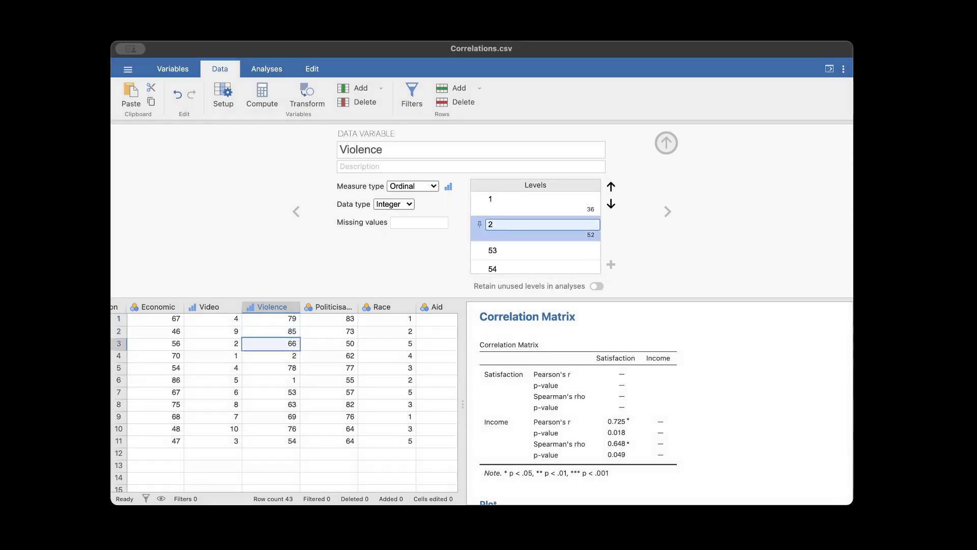
click(569, 249)
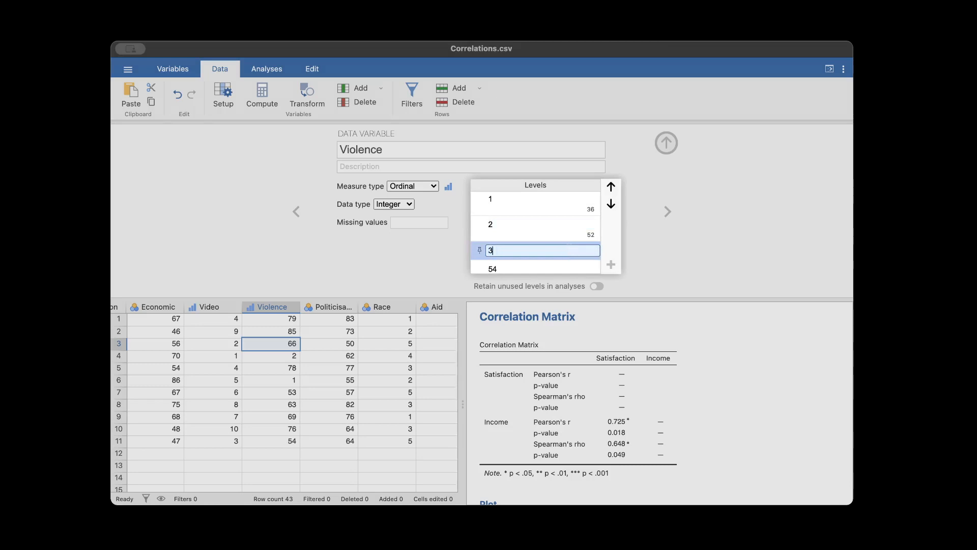
text(3)
key(Return)
scroll(529, 215, down, 3)
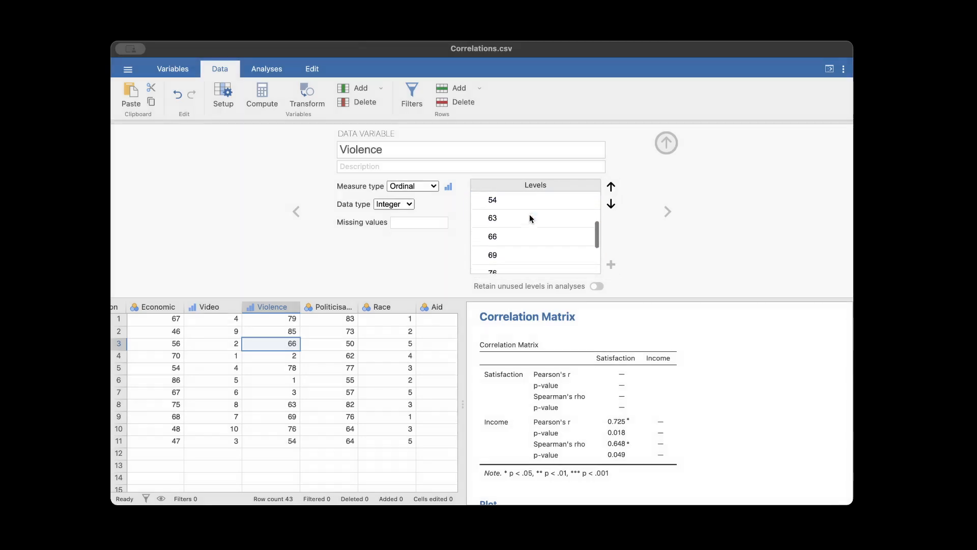
Relabel Violence levels 54 and 63 with the ranks 4 and 5
click(528, 203)
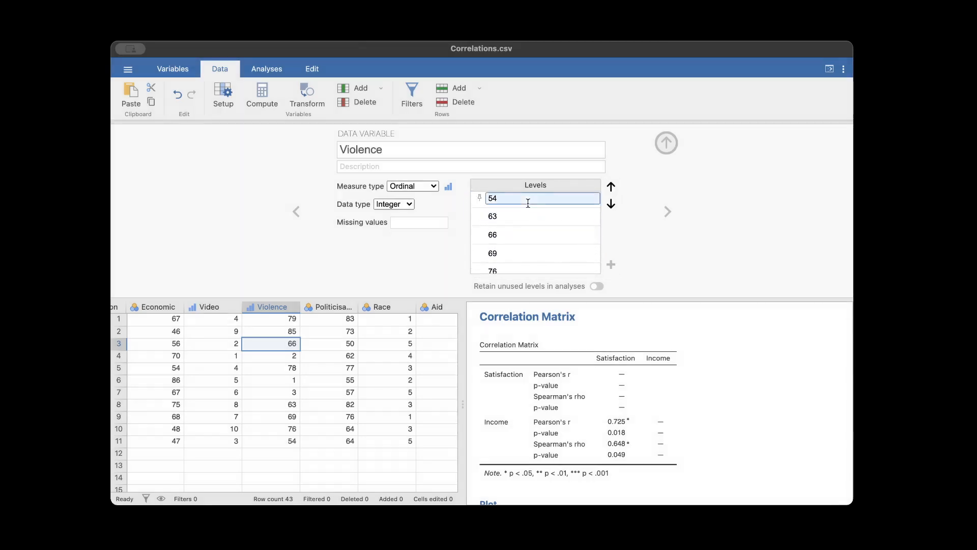
key(BackSpace)
text(4)
key(Return)
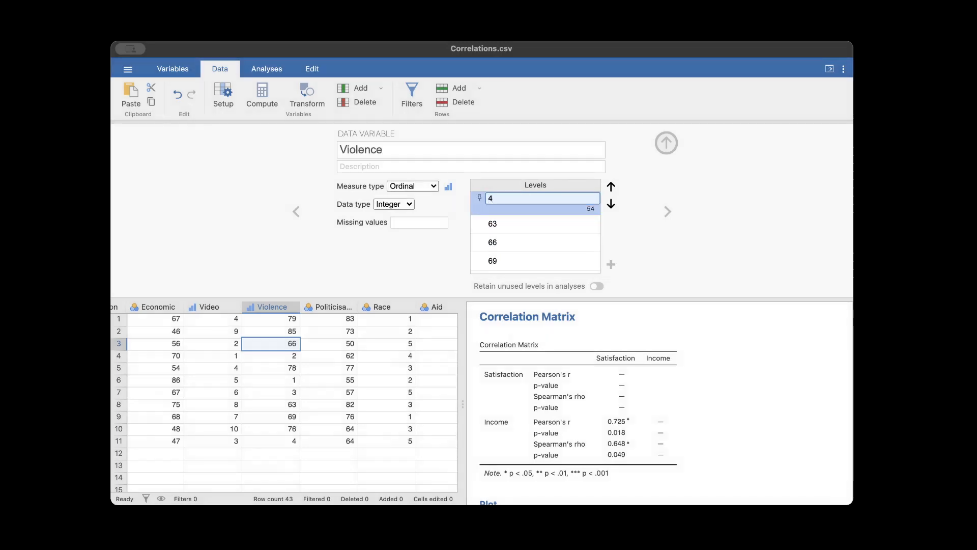
click(555, 226)
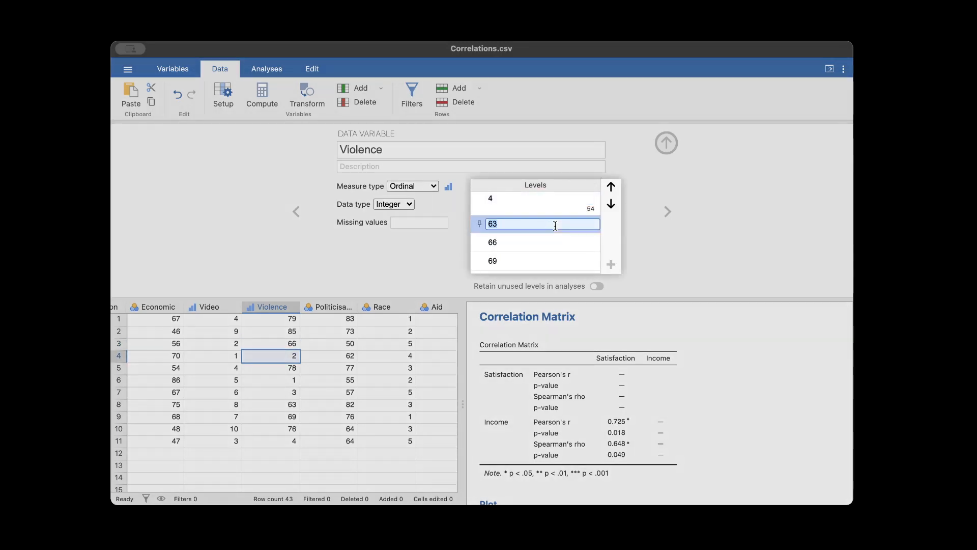
key(BackSpace)
text(5)
key(Return)
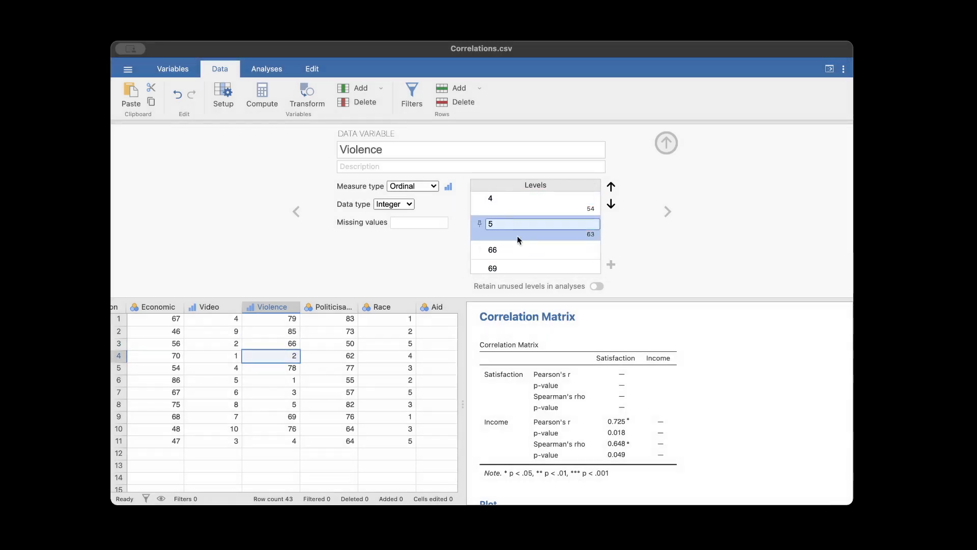
Relabel Violence levels 66 and 69 with the ranks 6 and 7
click(528, 248)
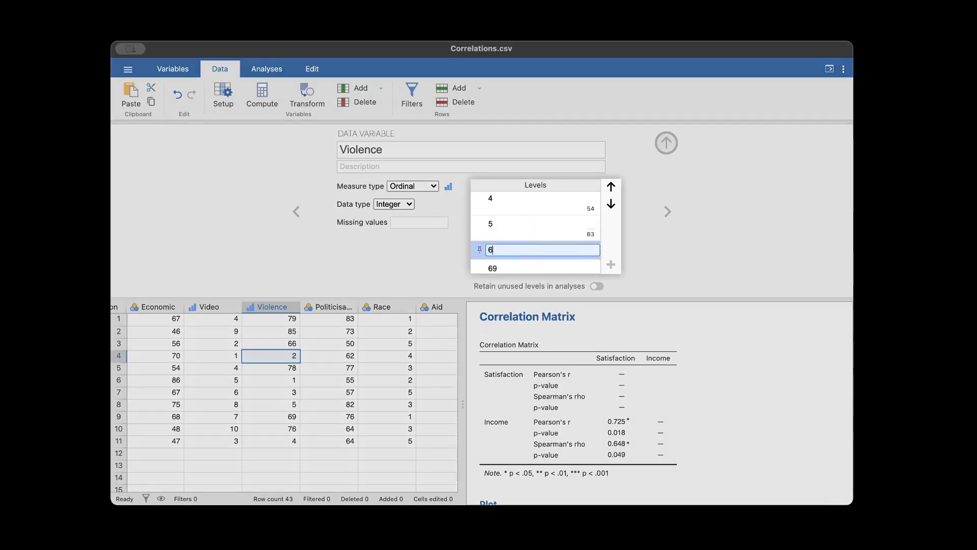
key(Return)
scroll(535, 248, down, 2)
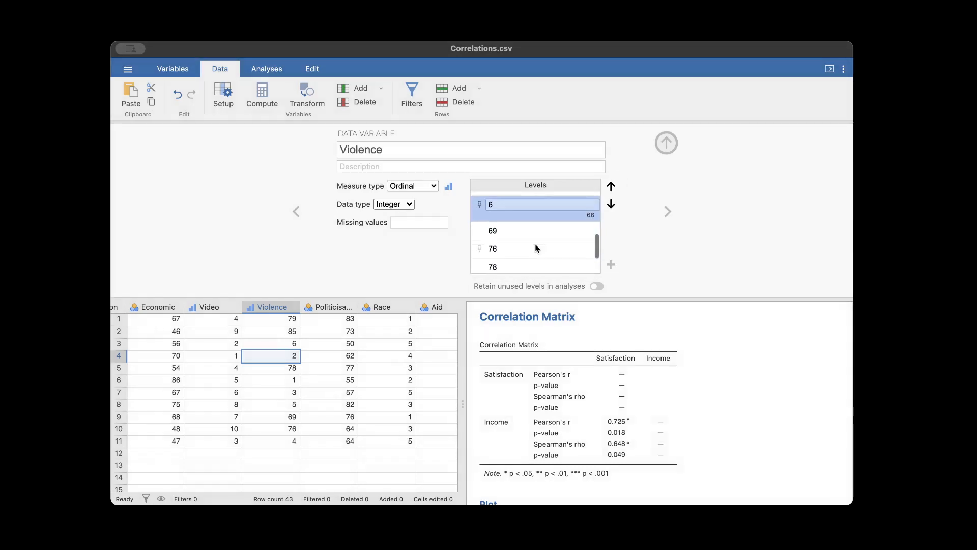
click(522, 230)
text(7)
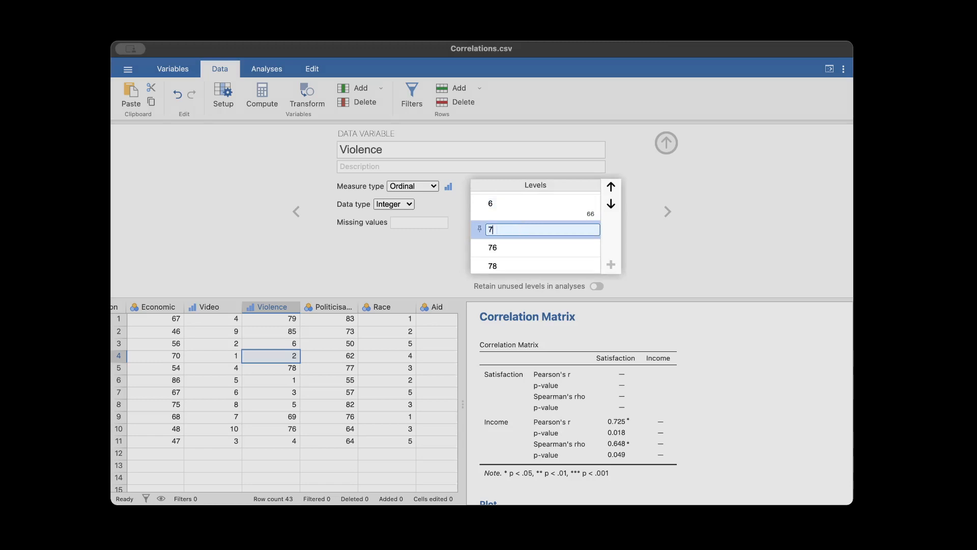
key(Return)
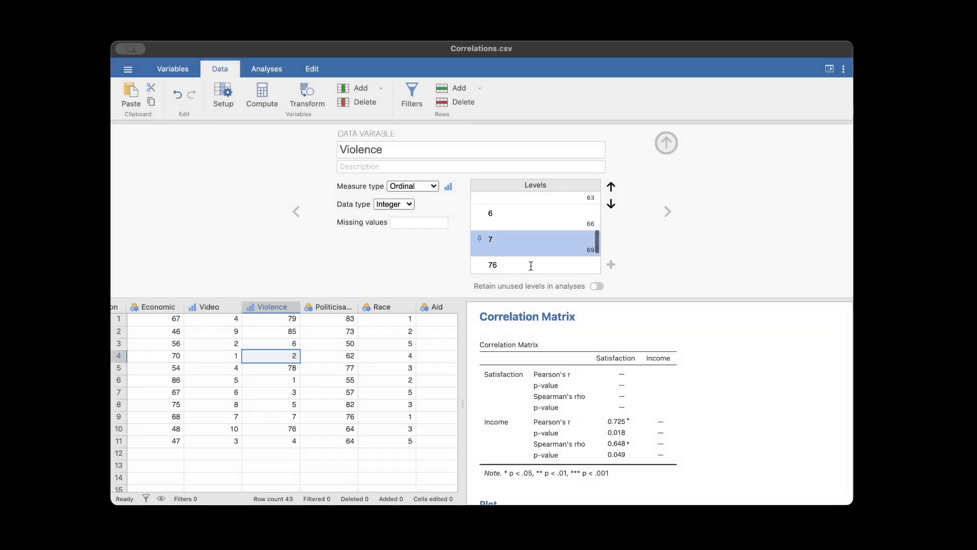
Relabel Violence levels 76 and 78 with the ranks 8 and 9
click(540, 262)
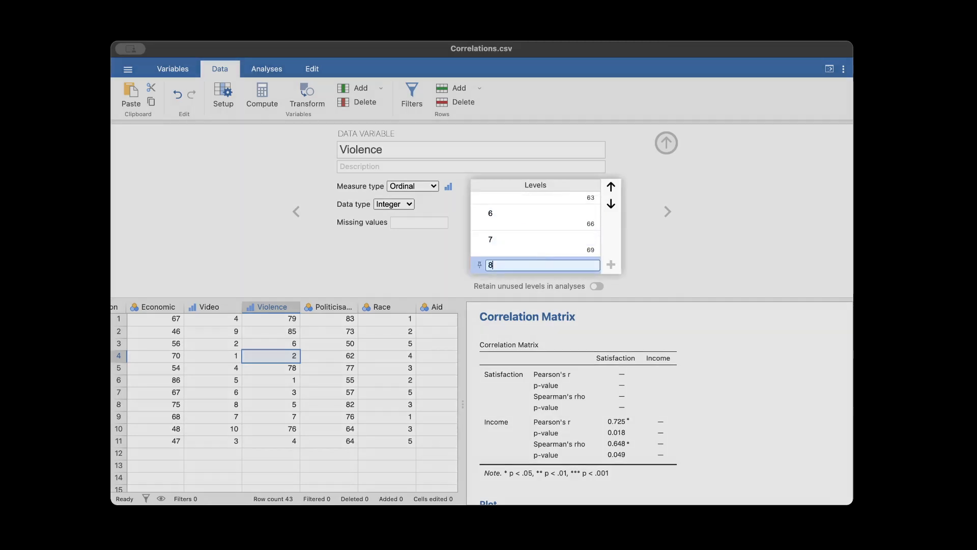
text(8)
key(Return)
scroll(523, 253, down, 2)
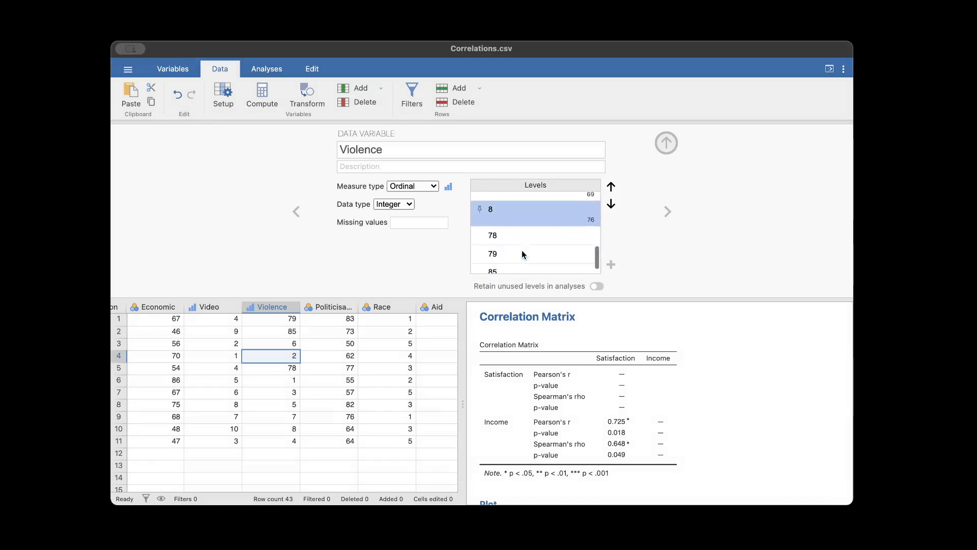
click(534, 229)
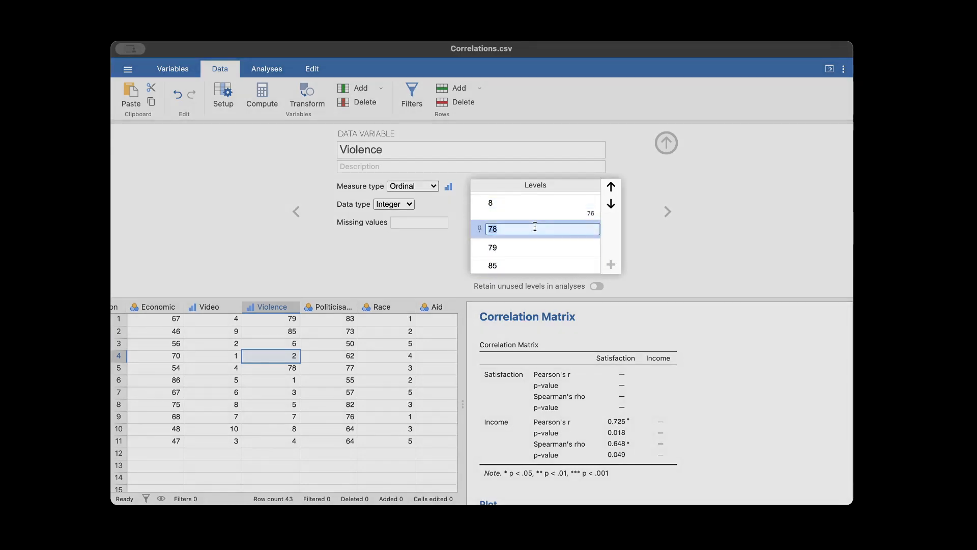
key(Return)
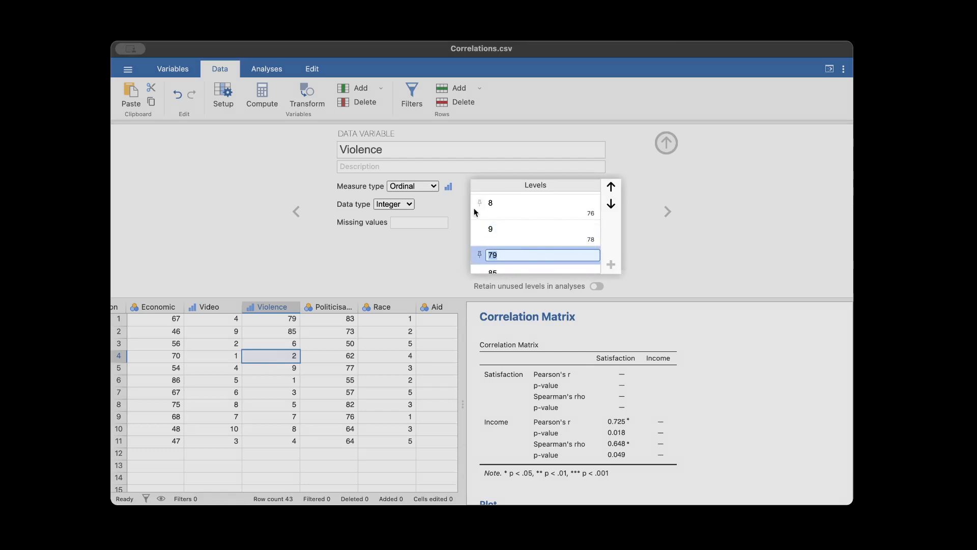
Review the ranks already given to the Violence levels and relabel level 79 with rank 10
scroll(530, 235, down, 1)
scroll(541, 237, up, 4)
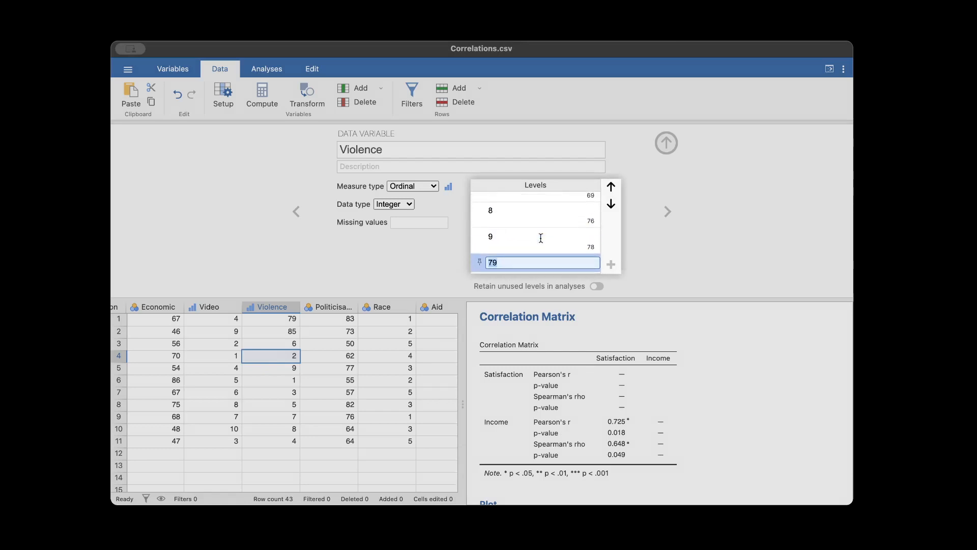
scroll(543, 242, up, 3)
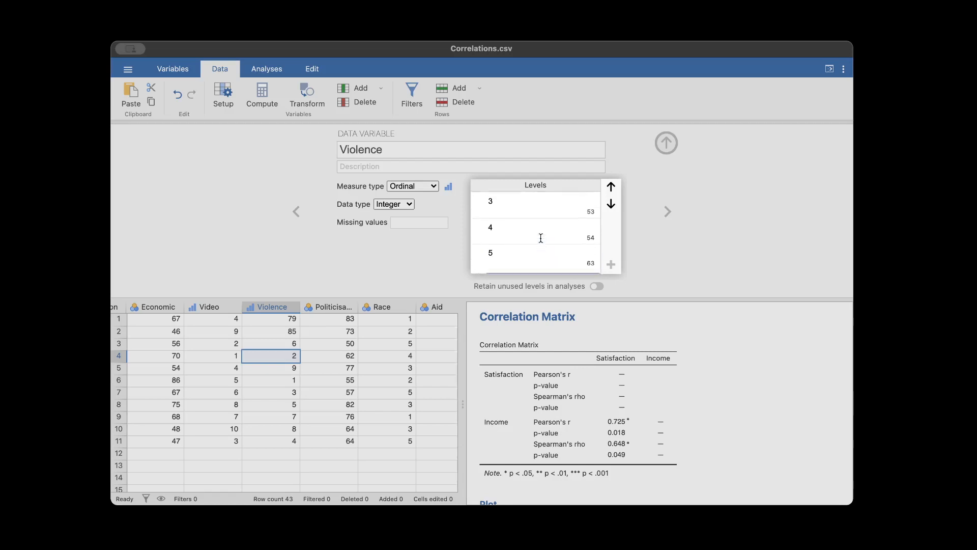
scroll(542, 241, down, 2)
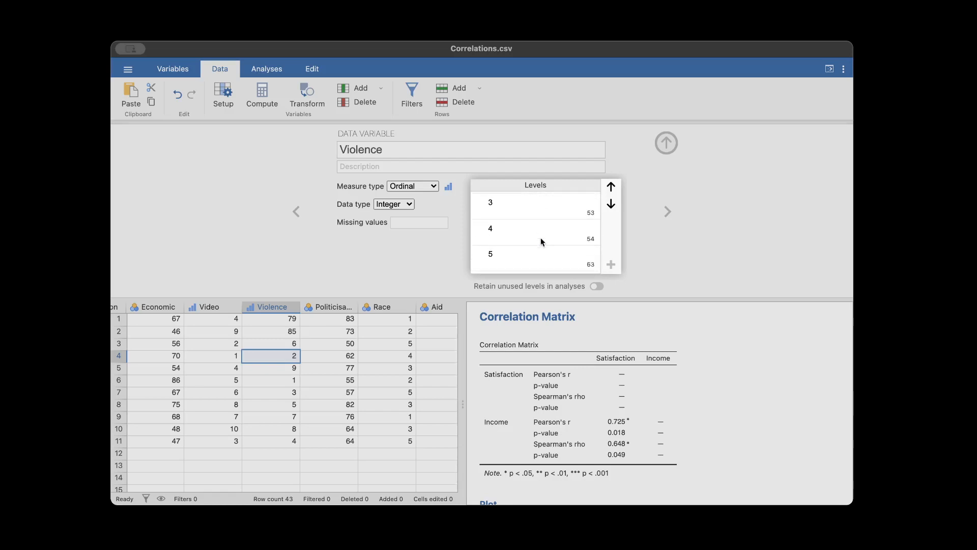
scroll(542, 242, down, 5)
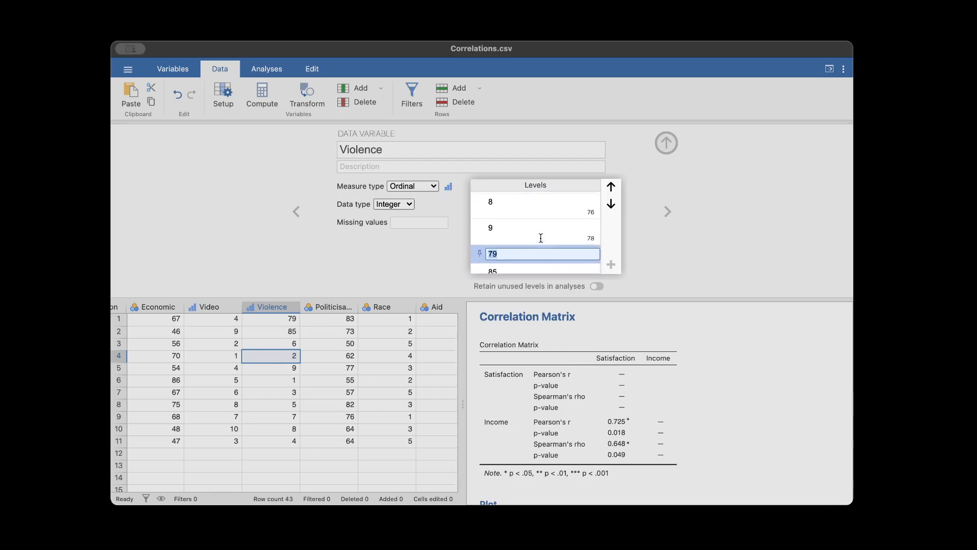
text(10)
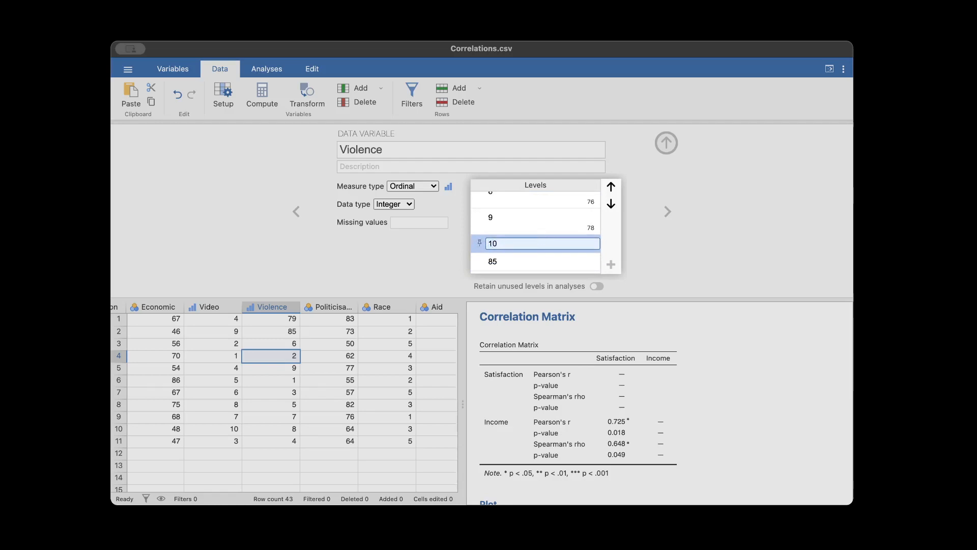
key(Return)
key(Up)
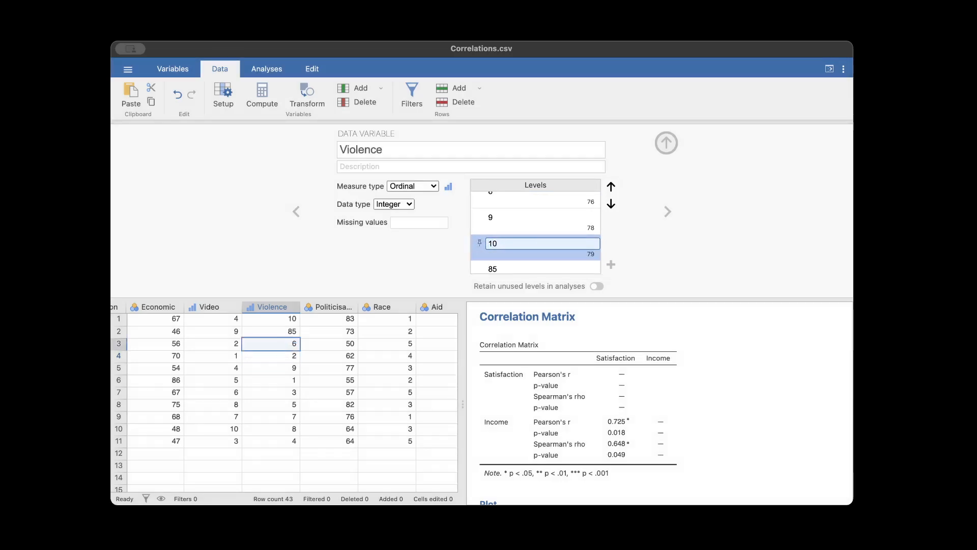
Check the relabelled Violence levels once more and relabel the last level, 85, with rank 11
scroll(492, 233, up, 5)
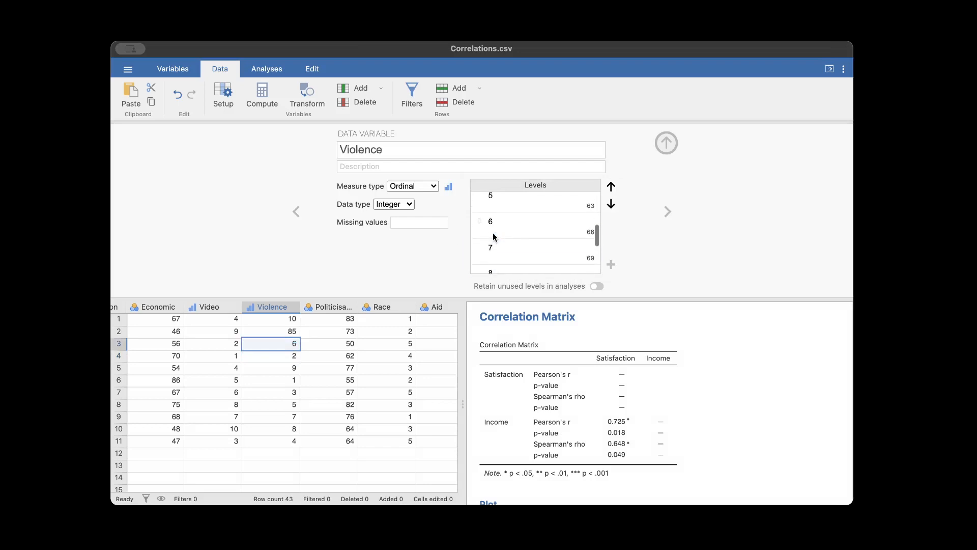
scroll(493, 233, down, 5)
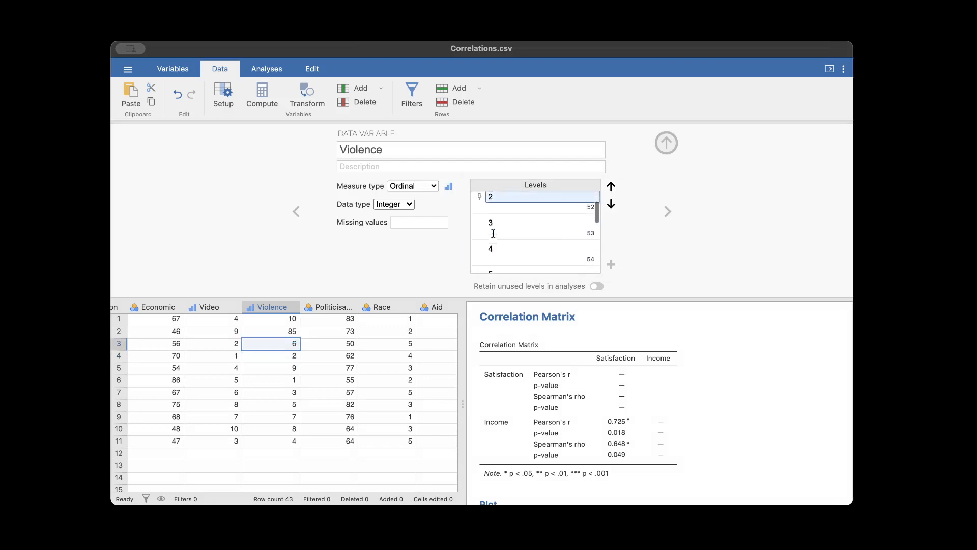
scroll(493, 233, down, 3)
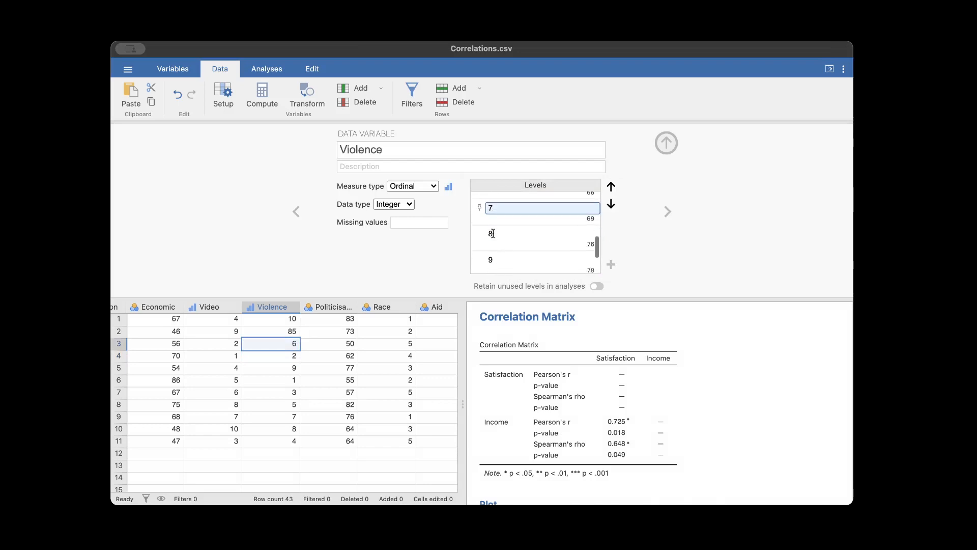
click(492, 233)
double_click(512, 259)
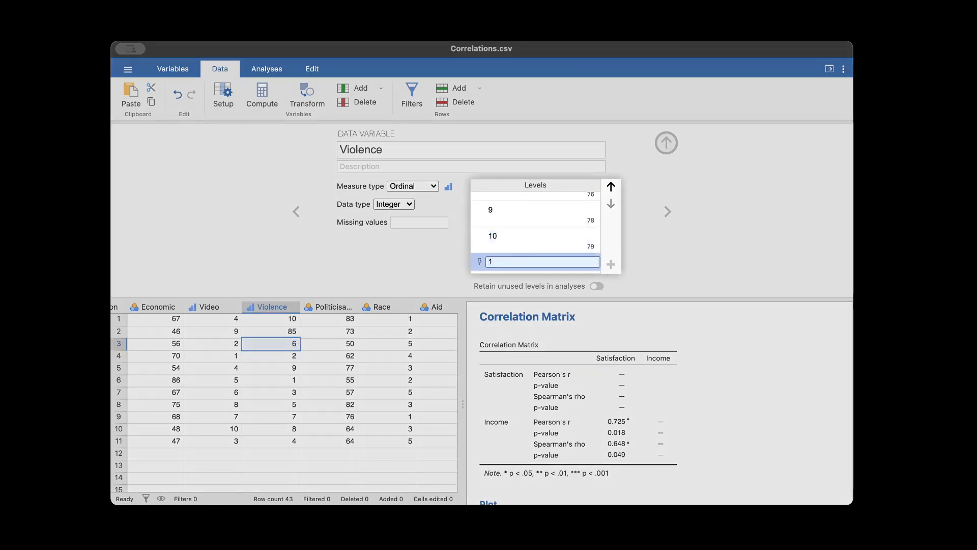
key(Return)
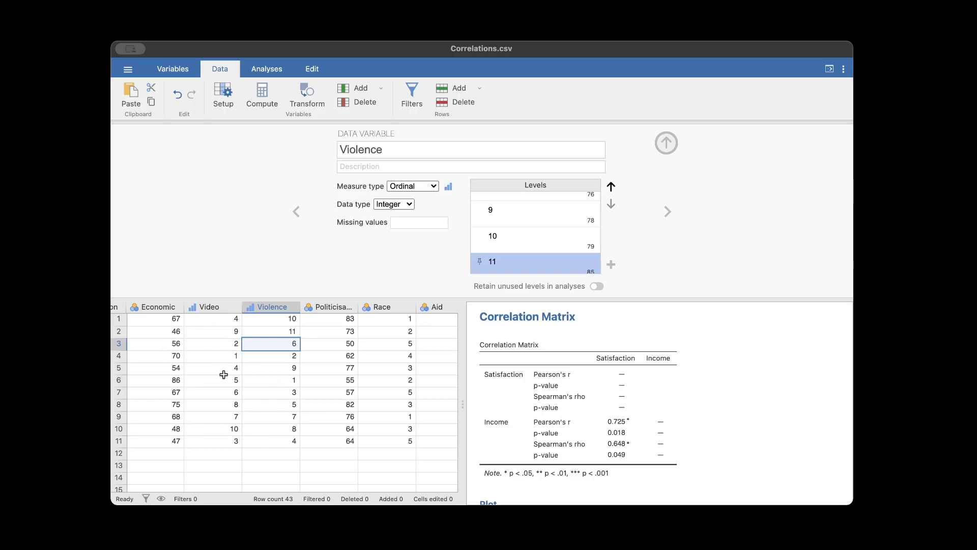
Switch back to the Video variable and examine the rank assigned to each of its original levels
click(218, 323)
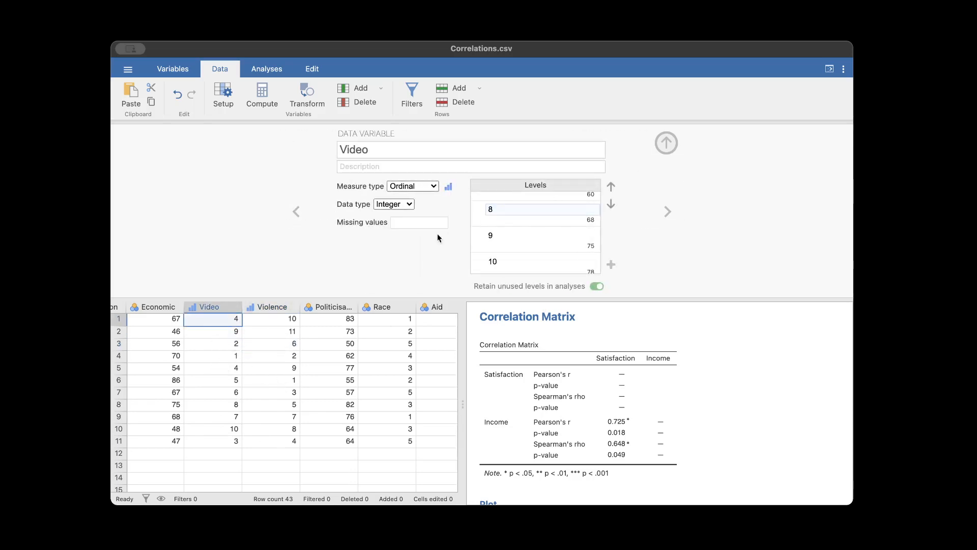
scroll(534, 224, up, 7)
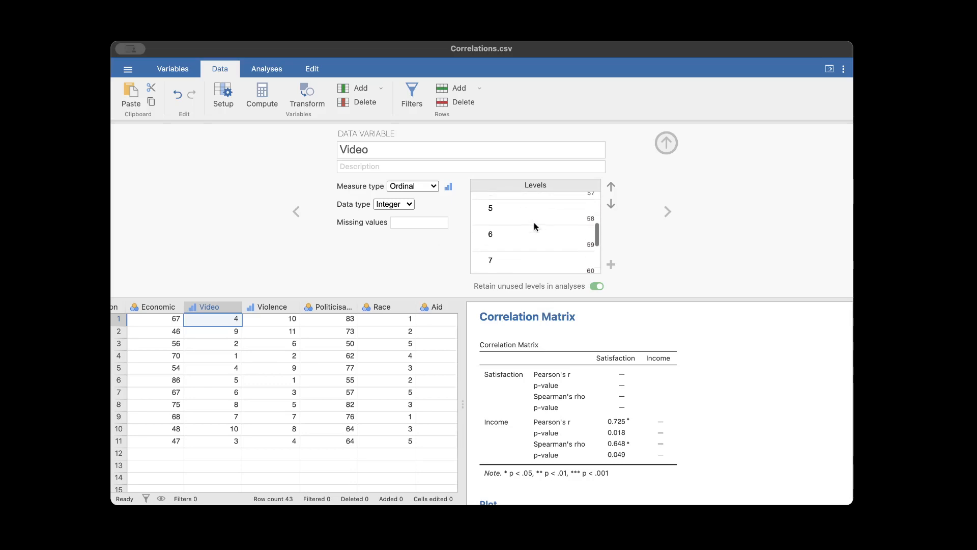
scroll(533, 222, down, 2)
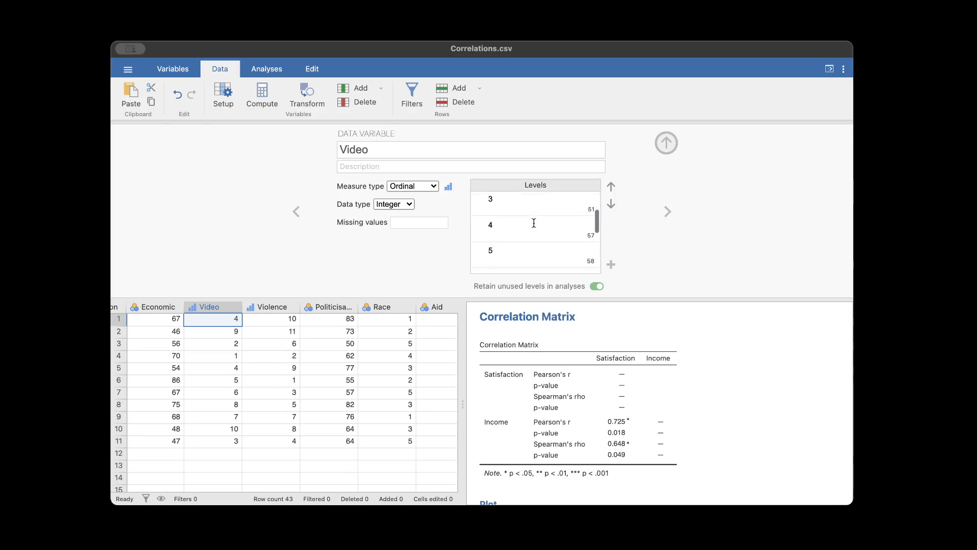
scroll(533, 222, up, 2)
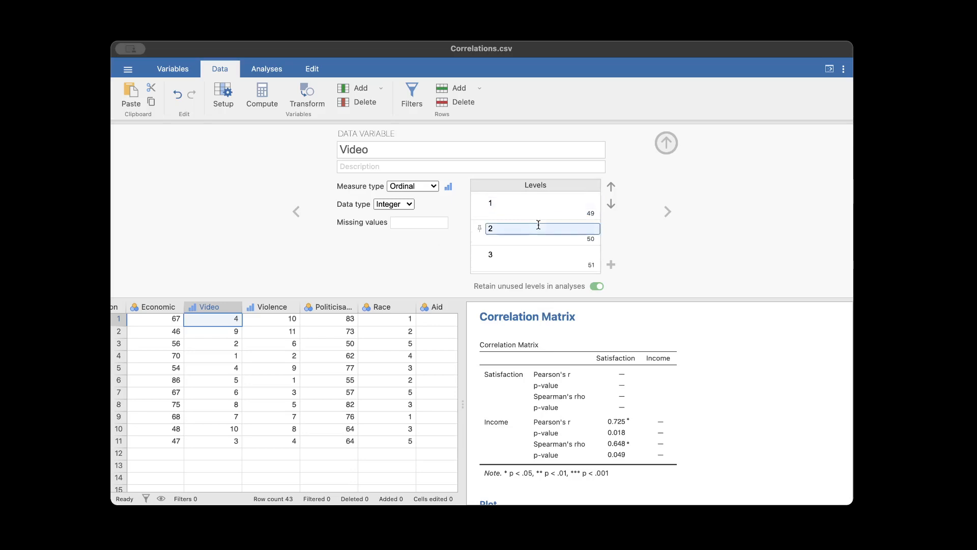
scroll(537, 223, down, 2)
scroll(539, 224, down, 2)
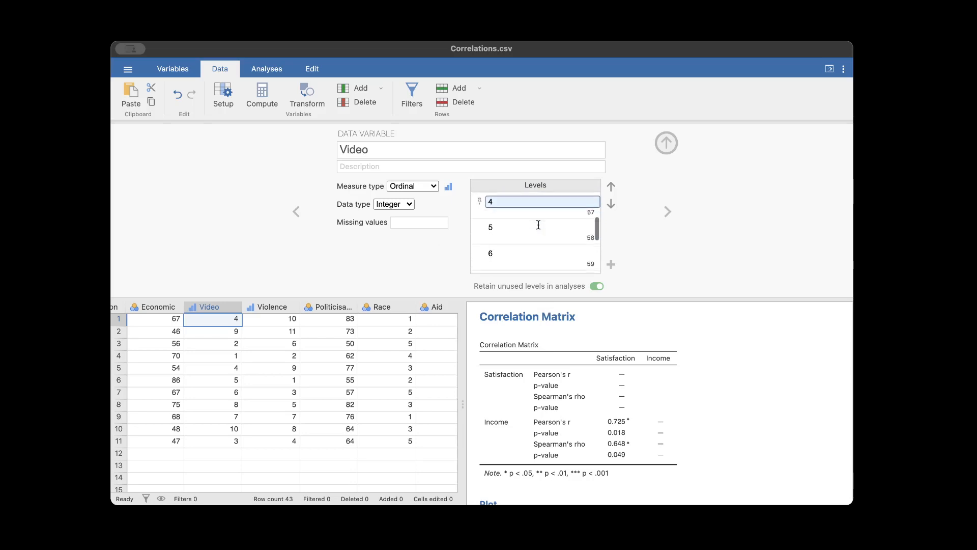
scroll(538, 224, down, 2)
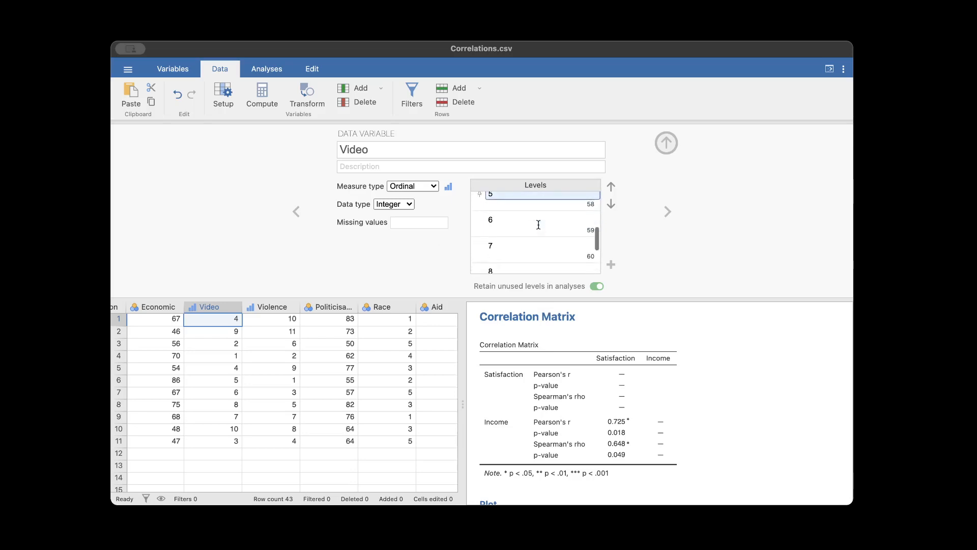
scroll(538, 225, down, 2)
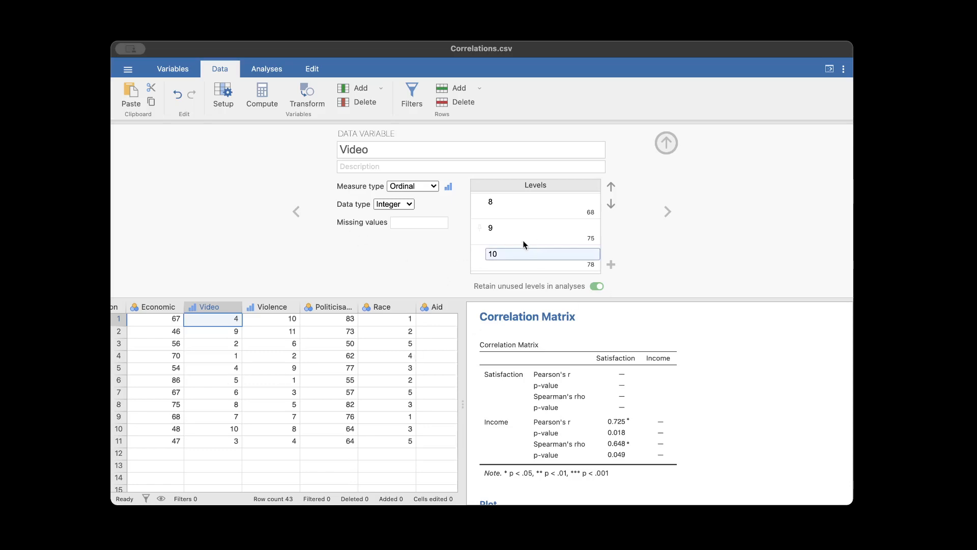
scroll(524, 241, up, 5)
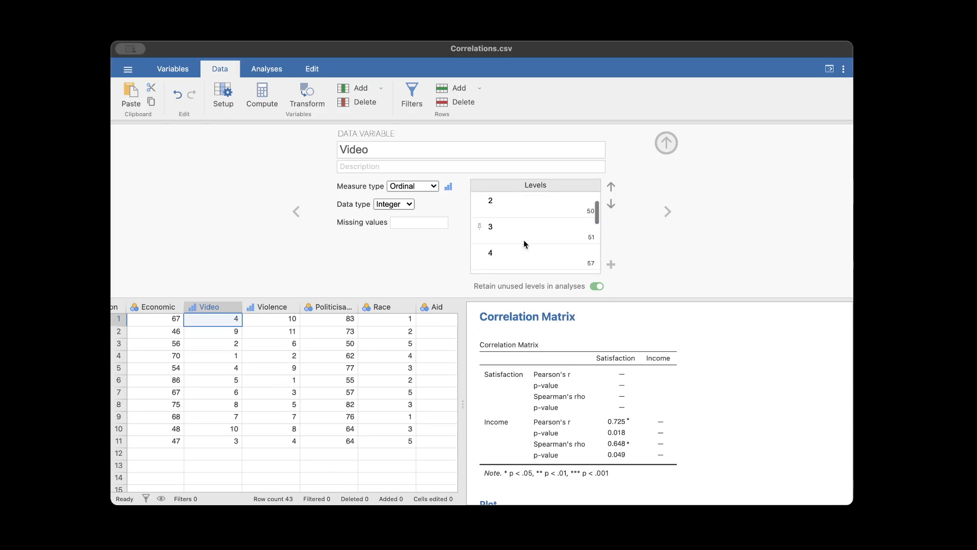
scroll(524, 240, up, 1)
scroll(524, 240, up, 3)
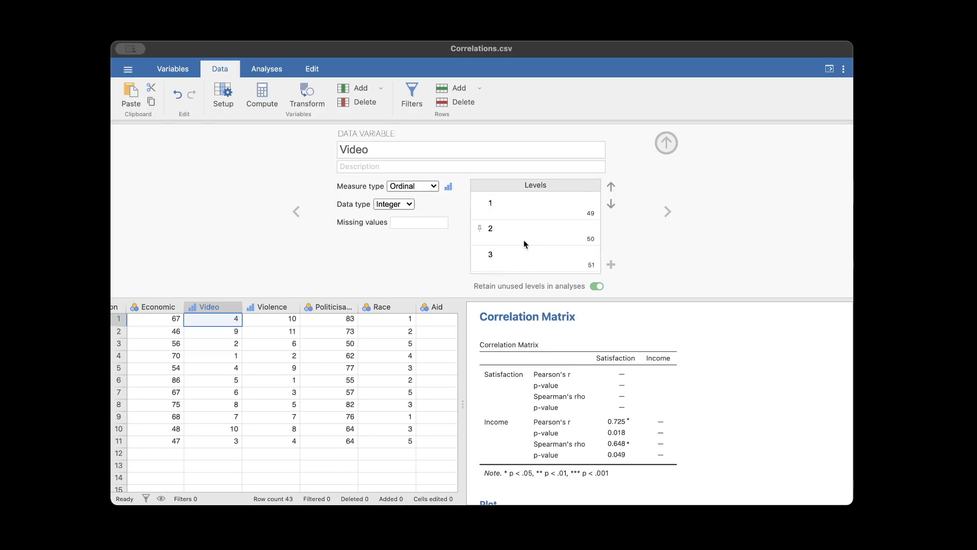
scroll(524, 240, down, 2)
click(509, 225)
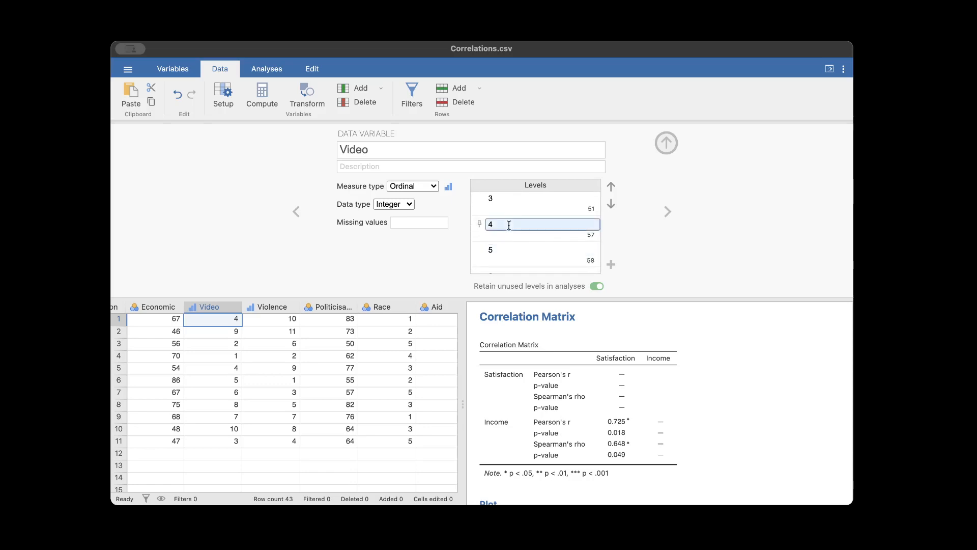
scroll(520, 227, down, 1)
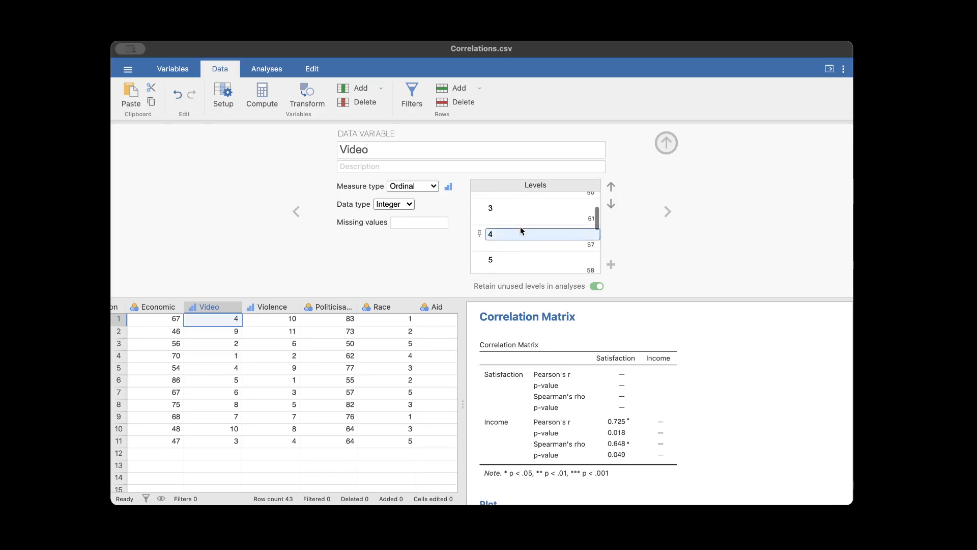
click(520, 227)
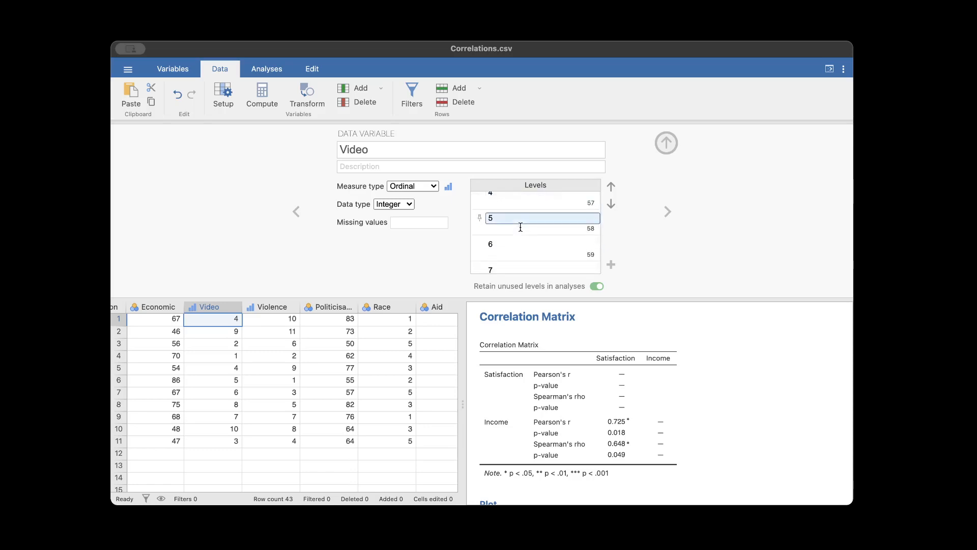
Relabel the Video level with original value 57 with the tied rank 4.5
scroll(520, 227, up, 1)
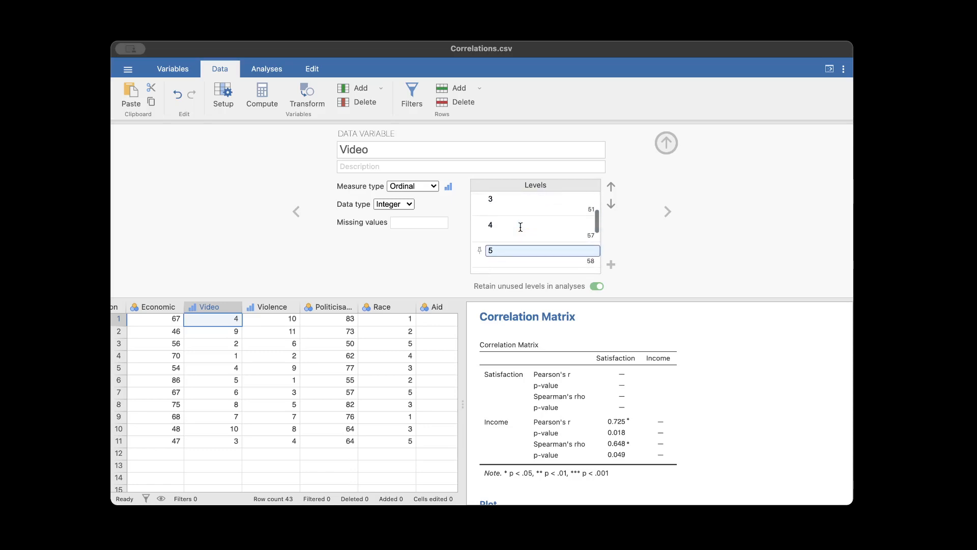
click(529, 224)
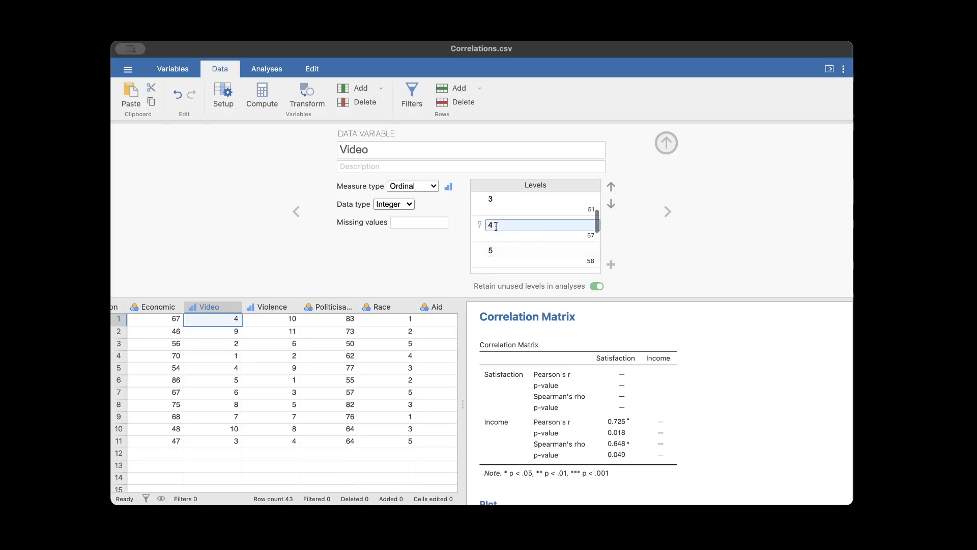
click(555, 226)
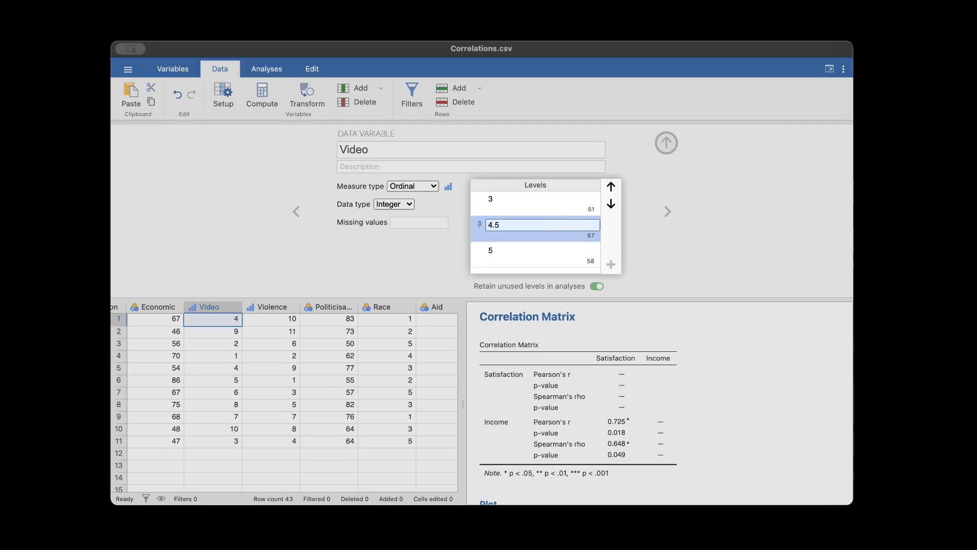
text(4.5)
key(Return)
Try to relabel the Video level with original value 58 with the rank 6
click(497, 254)
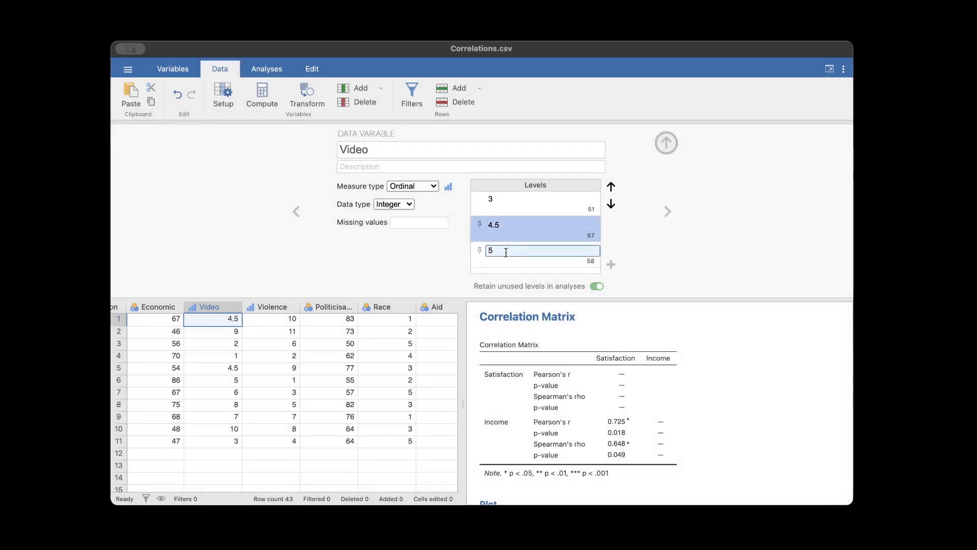
click(505, 253)
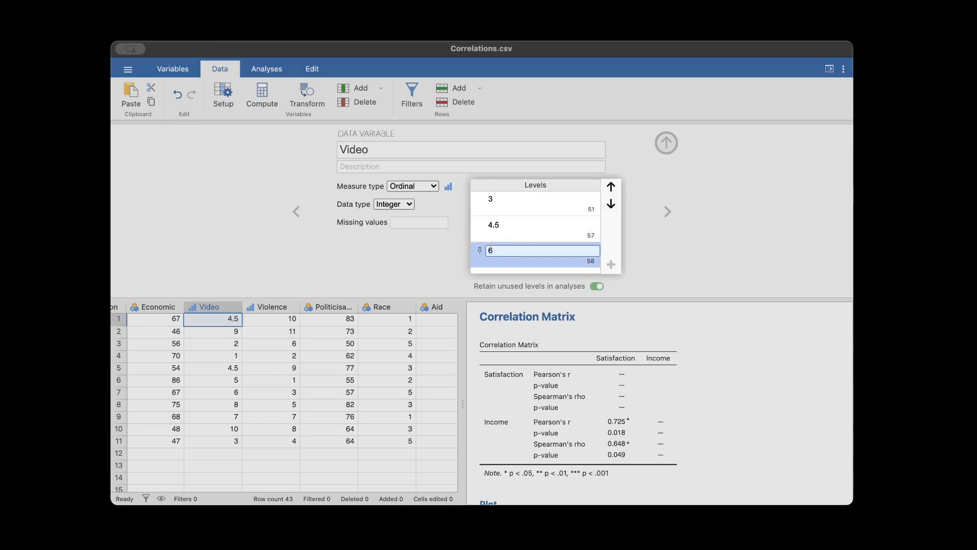
click(537, 246)
key(Return)
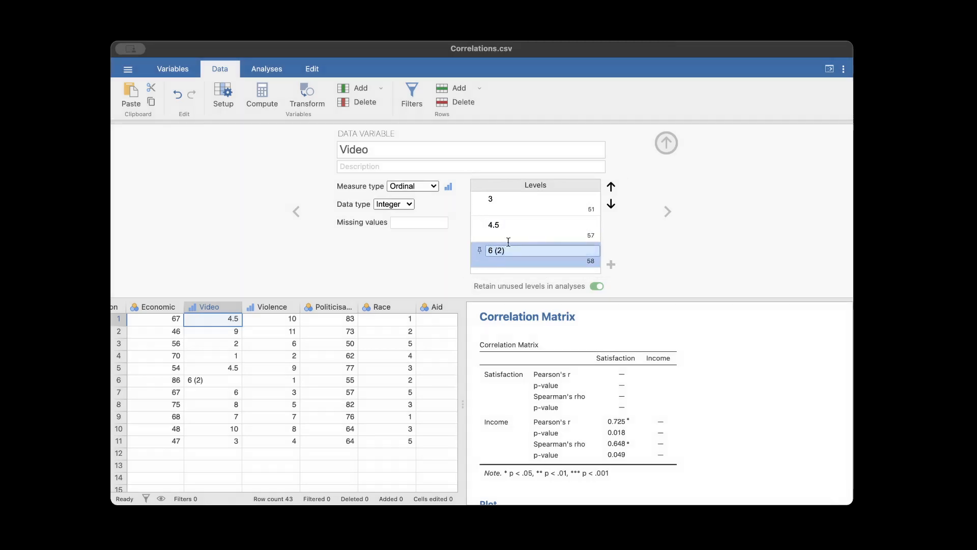
click(511, 250)
key(Right)
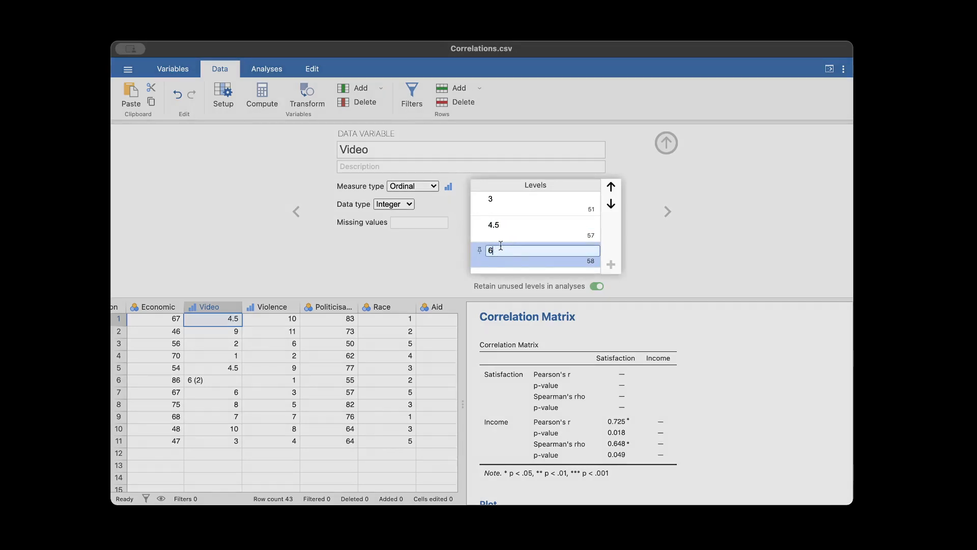
key(Return)
click(520, 250)
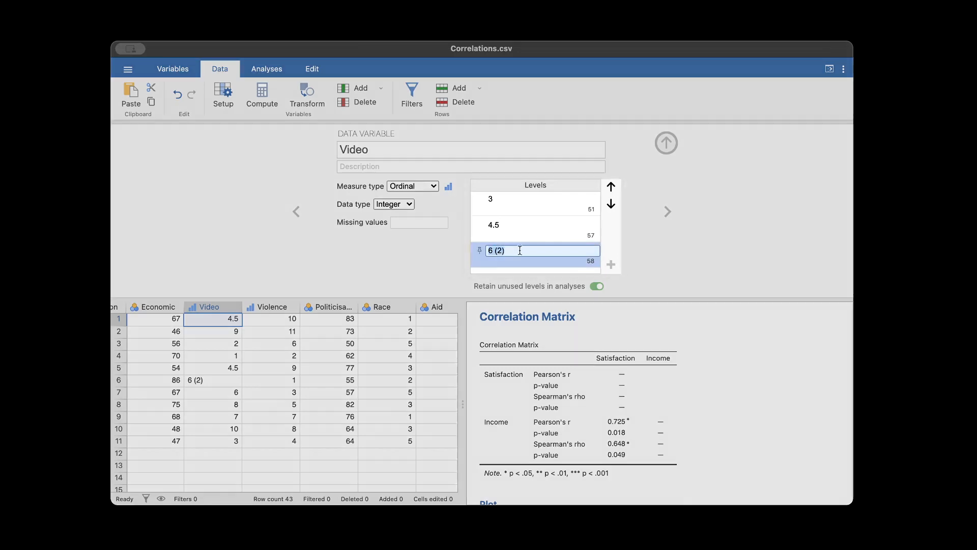
key(BackSpace)
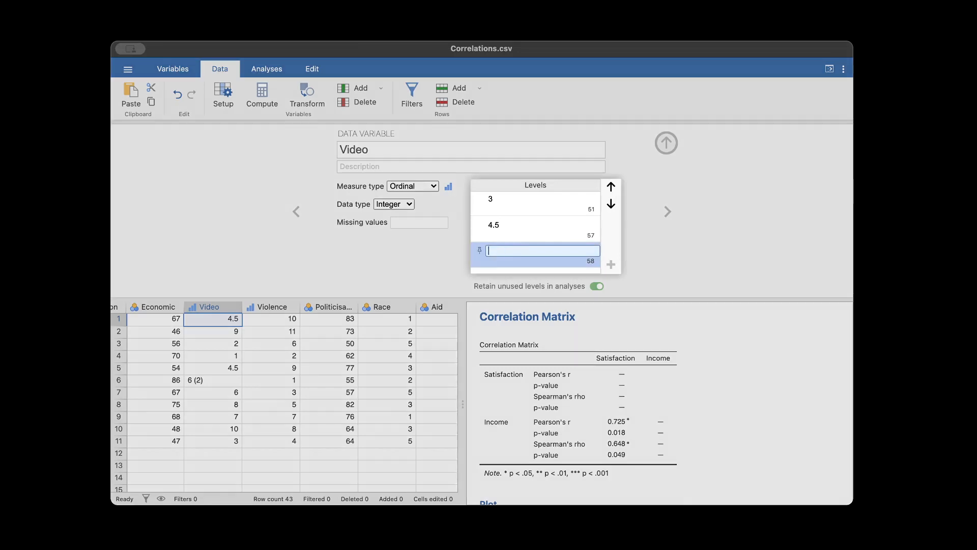
key(Return)
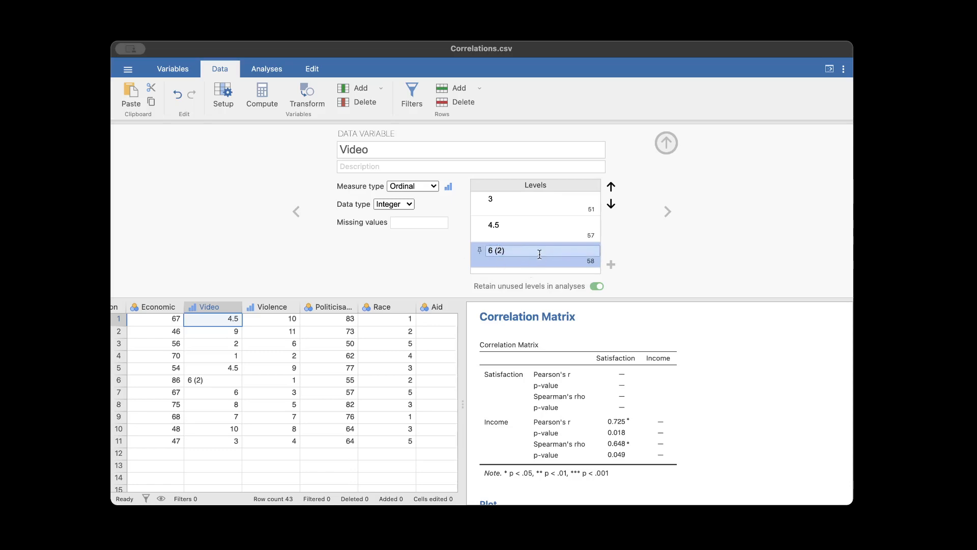
Examine the ranks given to the other Video levels for a label that duplicates 6
scroll(534, 253, down, 2)
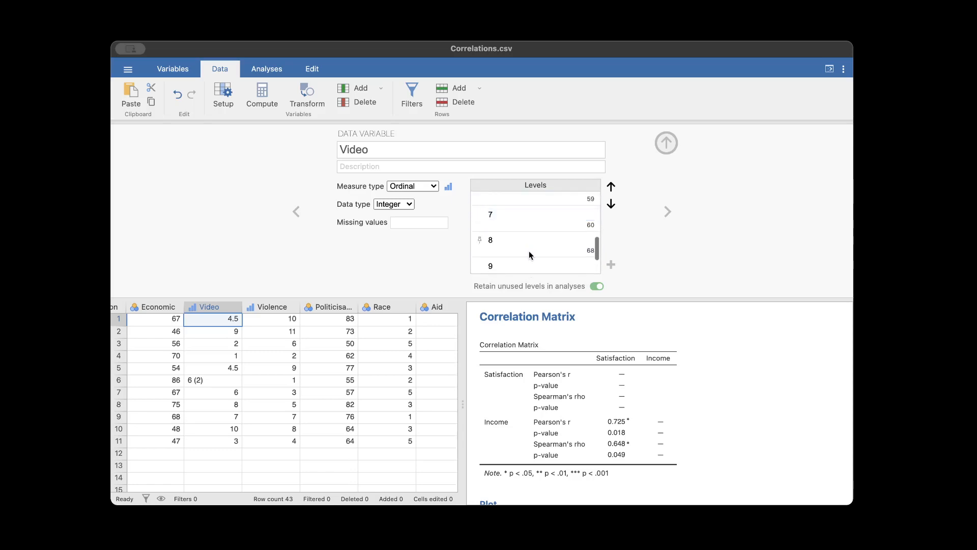
scroll(529, 254, down, 2)
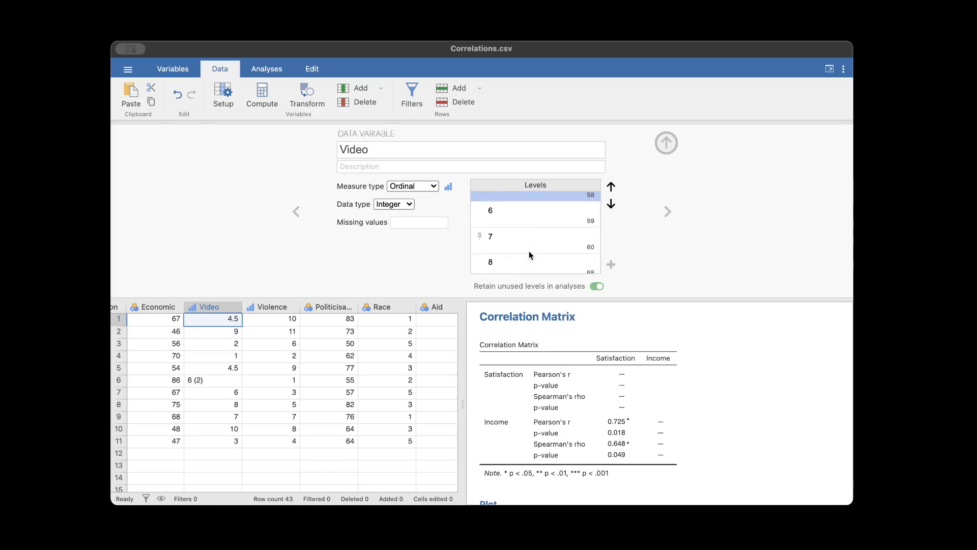
scroll(529, 251, up, 1)
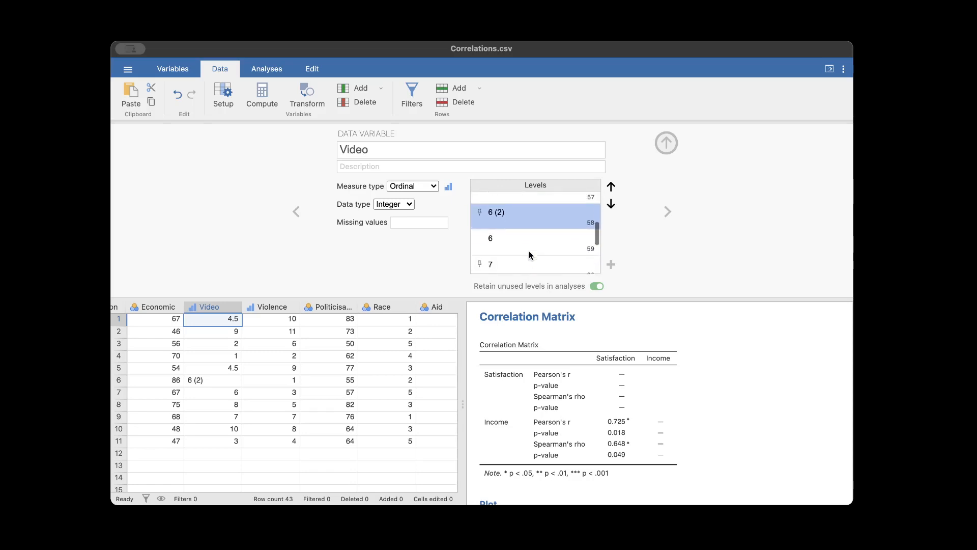
scroll(529, 251, up, 10)
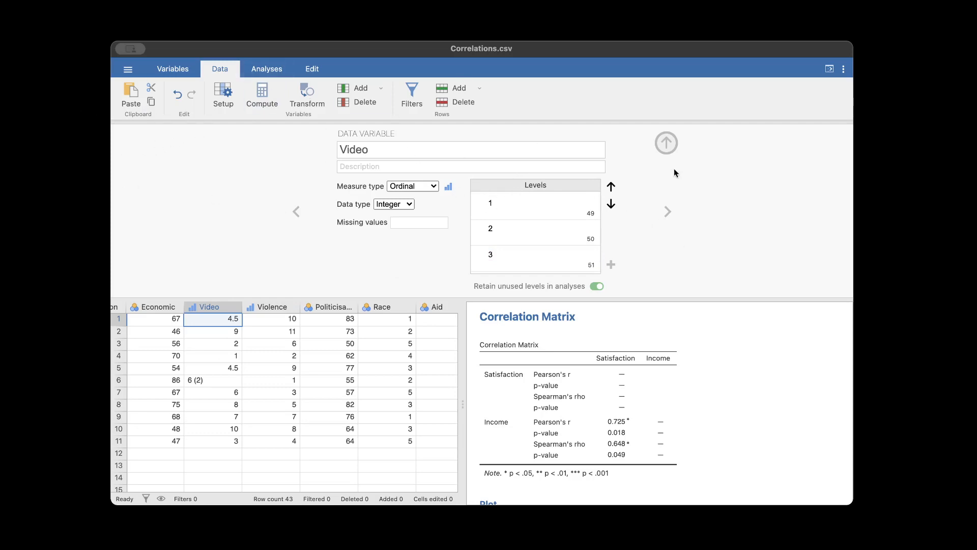
click(691, 523)
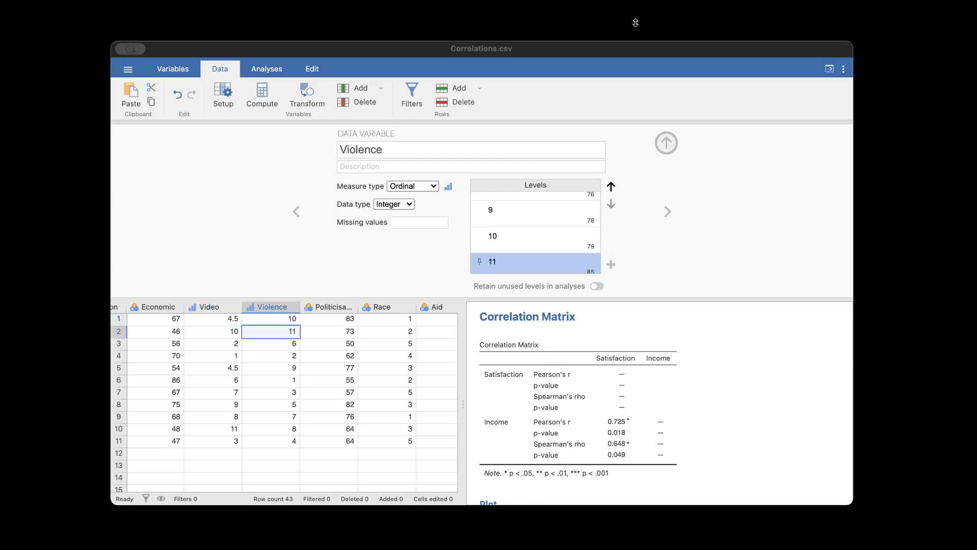
Reopen the Video variable's setup and check its ranks against the original level values
click(135, 202)
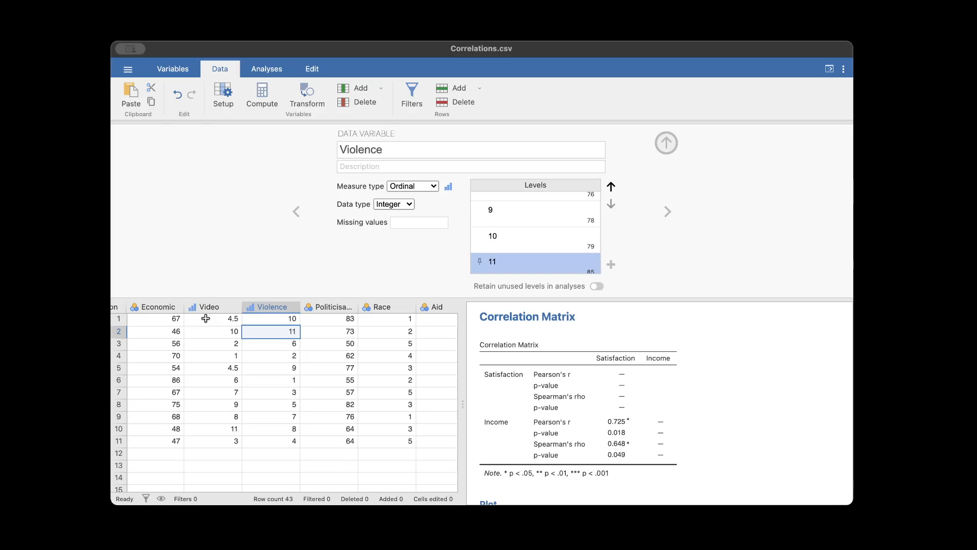
click(226, 331)
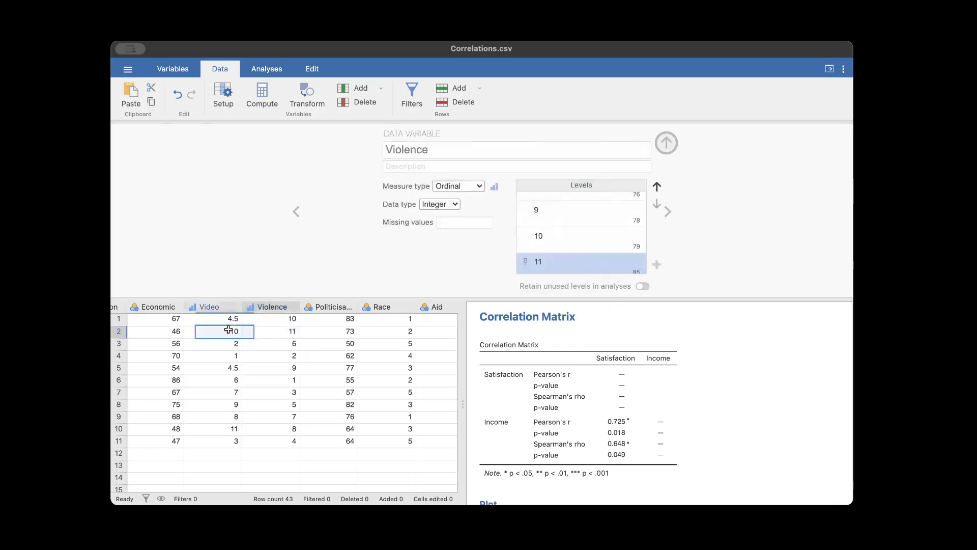
scroll(555, 213, up, 5)
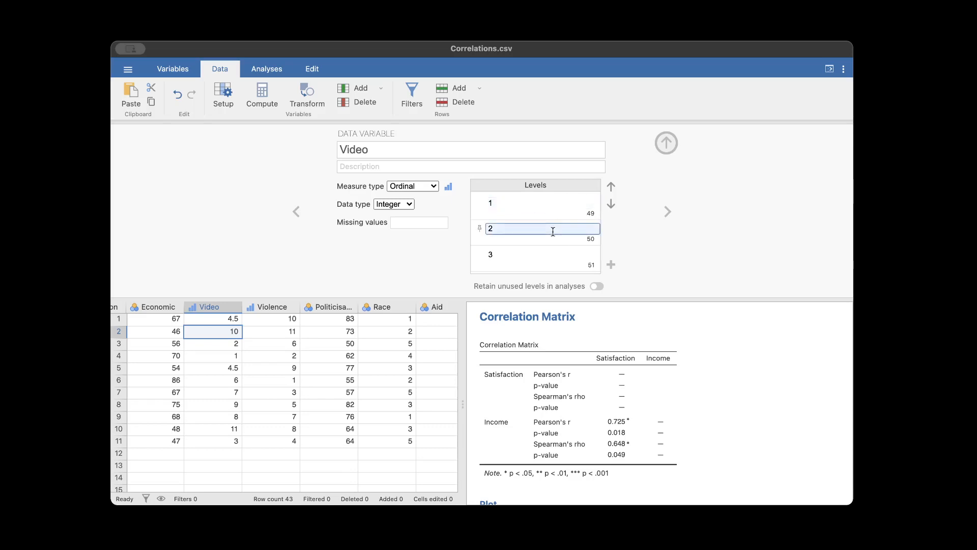
scroll(553, 231, down, 3)
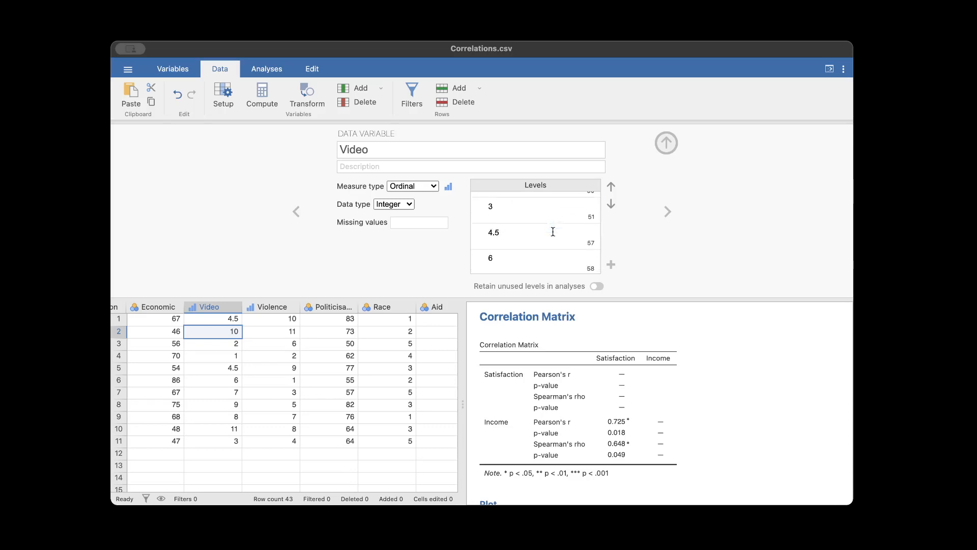
scroll(553, 231, up, 2)
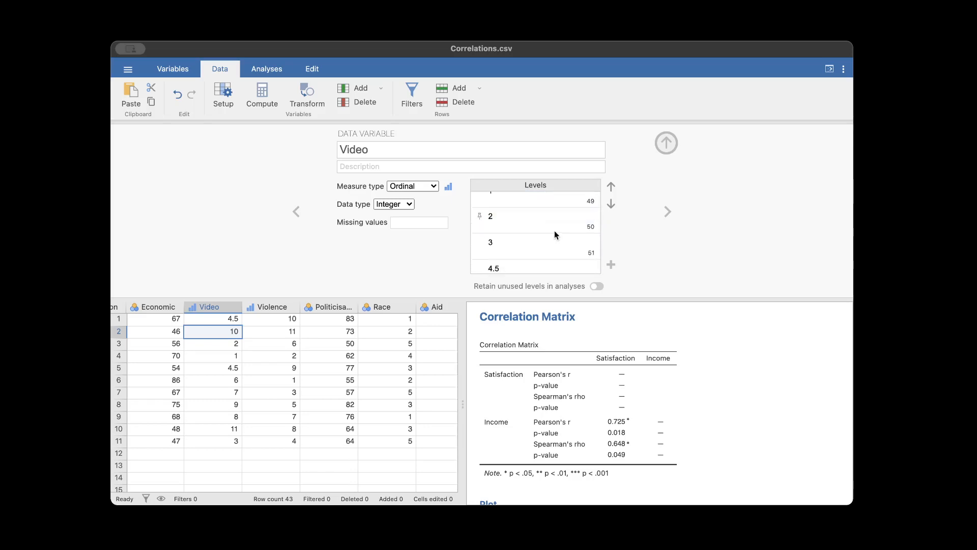
scroll(554, 231, up, 1)
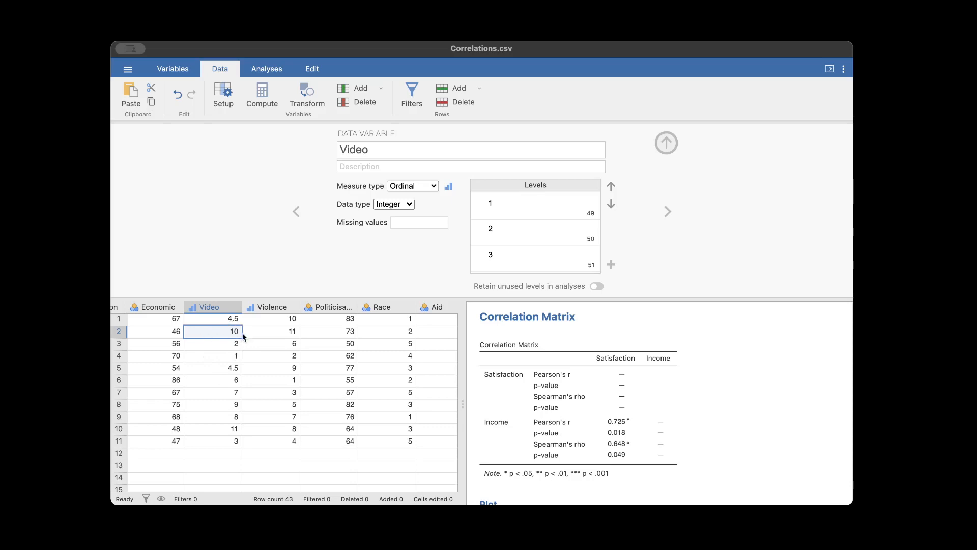
click(497, 253)
scroll(504, 246, down, 3)
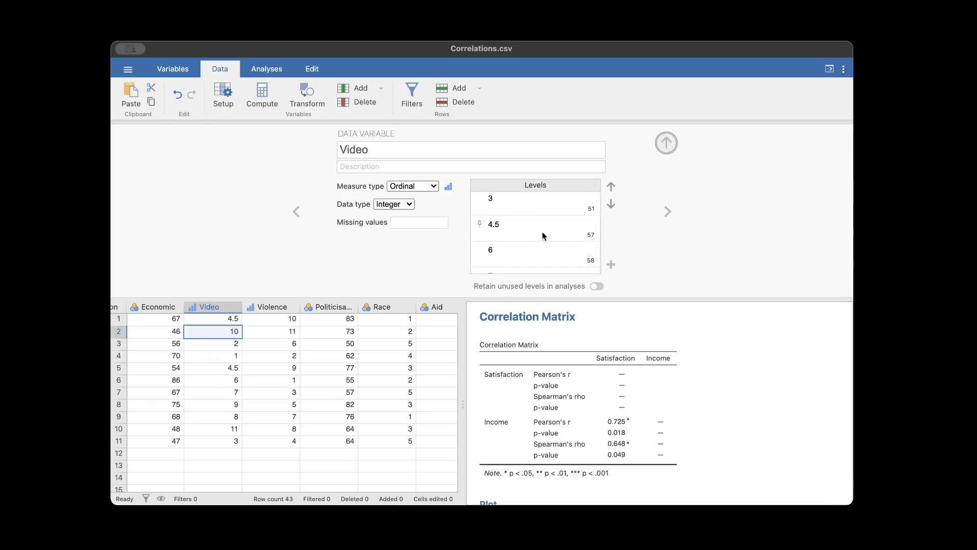
Switch to the Violence variable and check all its ranks against the original level values
click(258, 320)
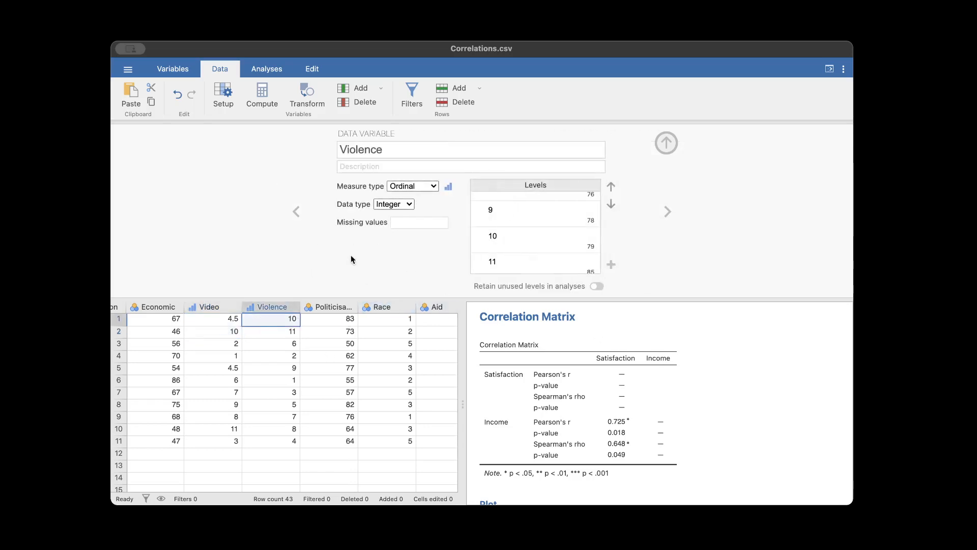
click(567, 233)
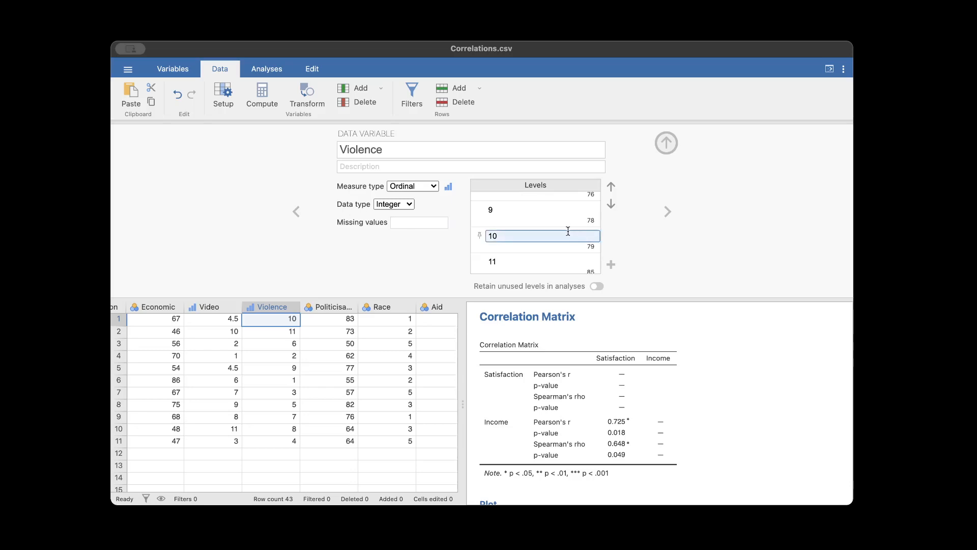
scroll(551, 234, up, 5)
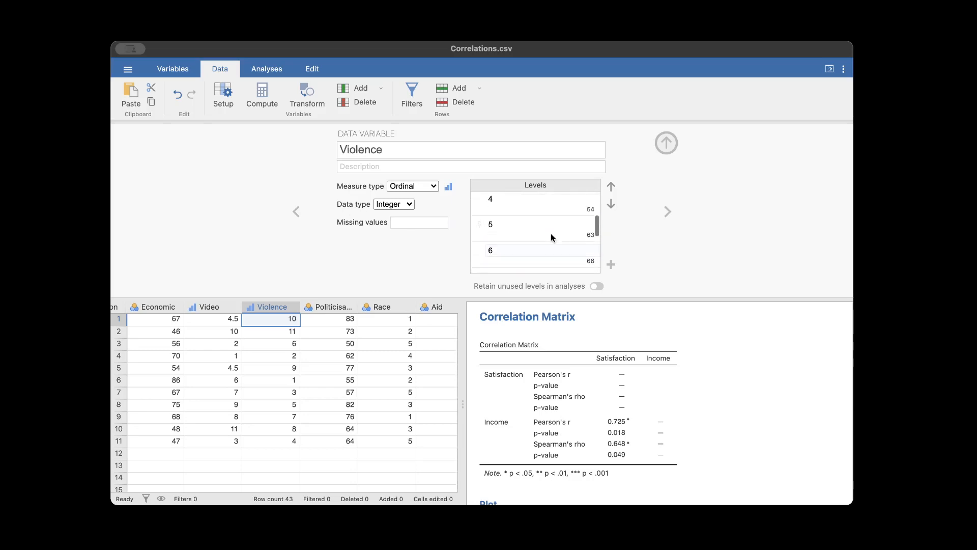
scroll(551, 237, down, 5)
click(551, 233)
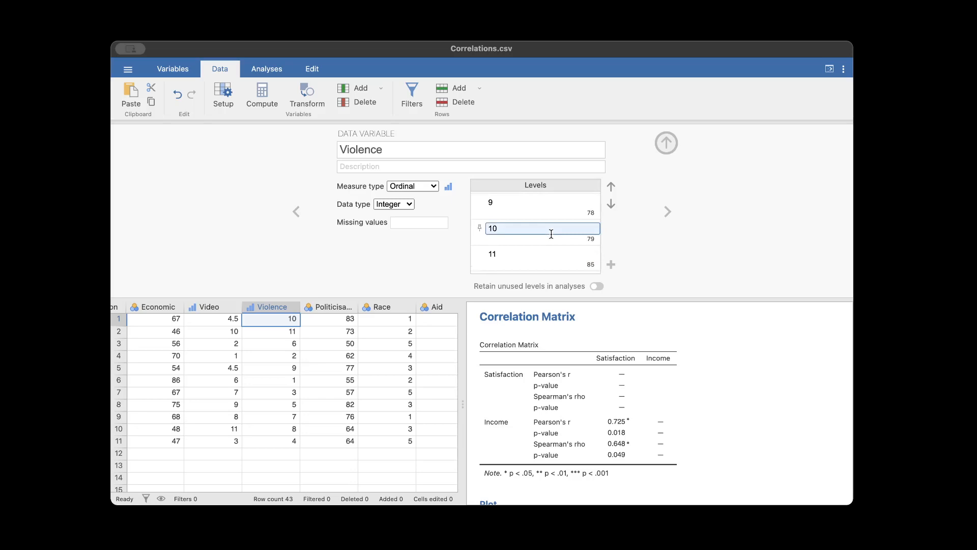
scroll(545, 232, up, 8)
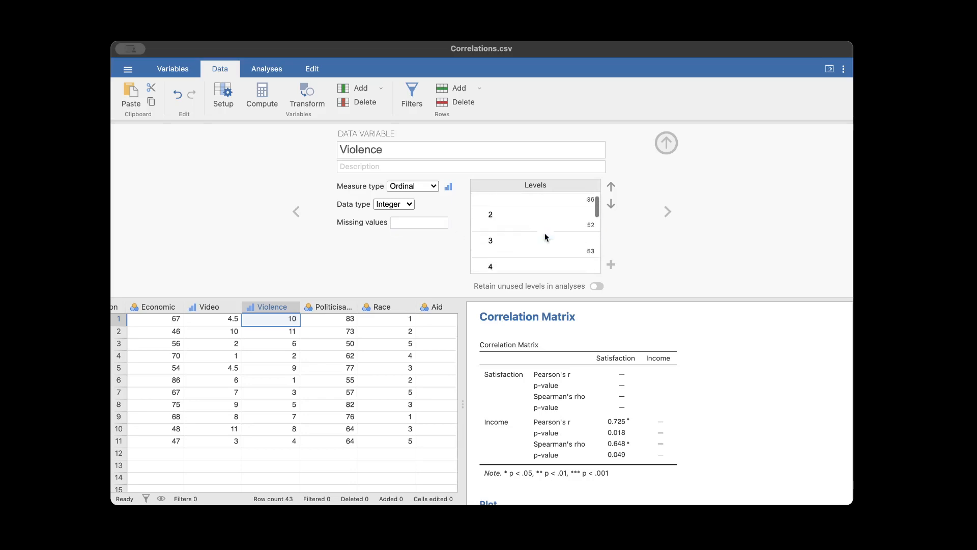
scroll(545, 232, down, 8)
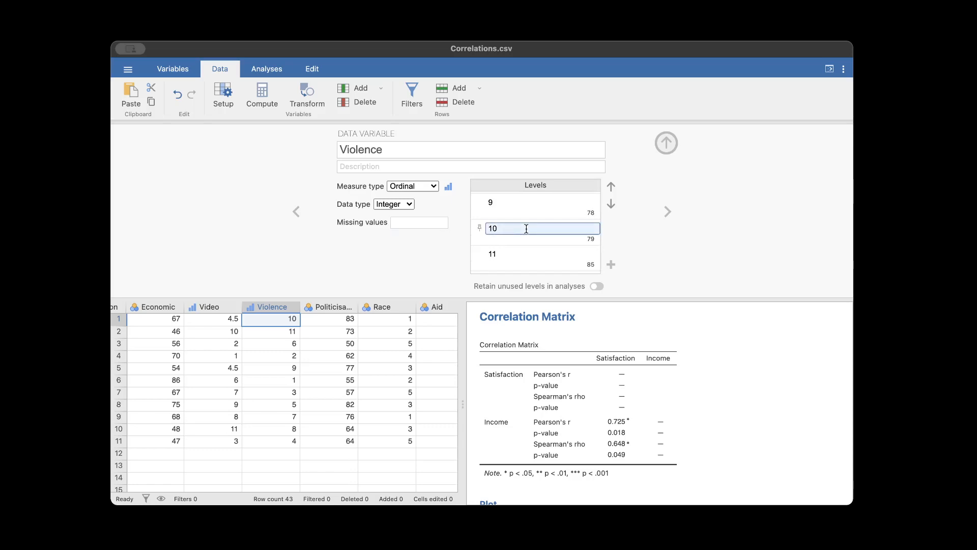
scroll(526, 228, up, 8)
scroll(526, 228, down, 8)
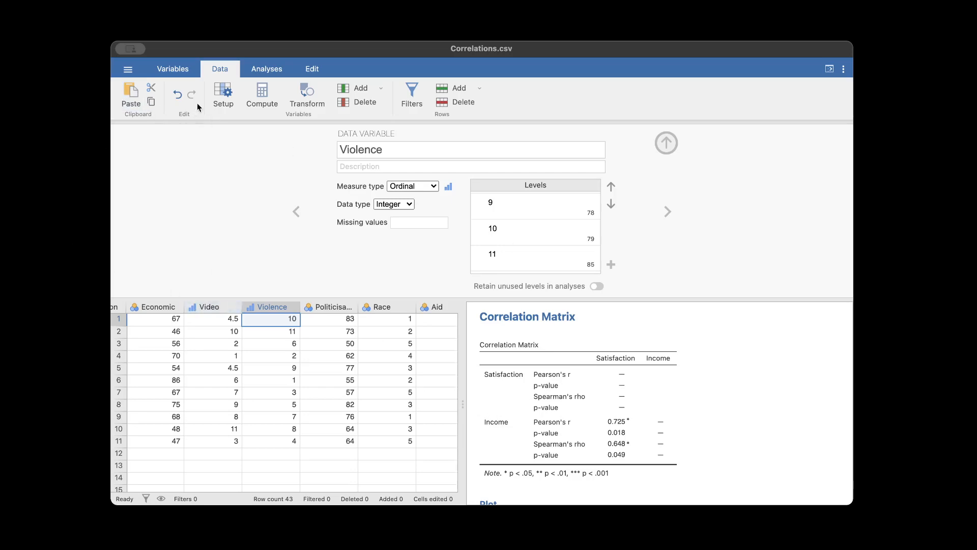
Add a new Correlation Matrix analysis with the ordinal variables Video and Violence
click(257, 74)
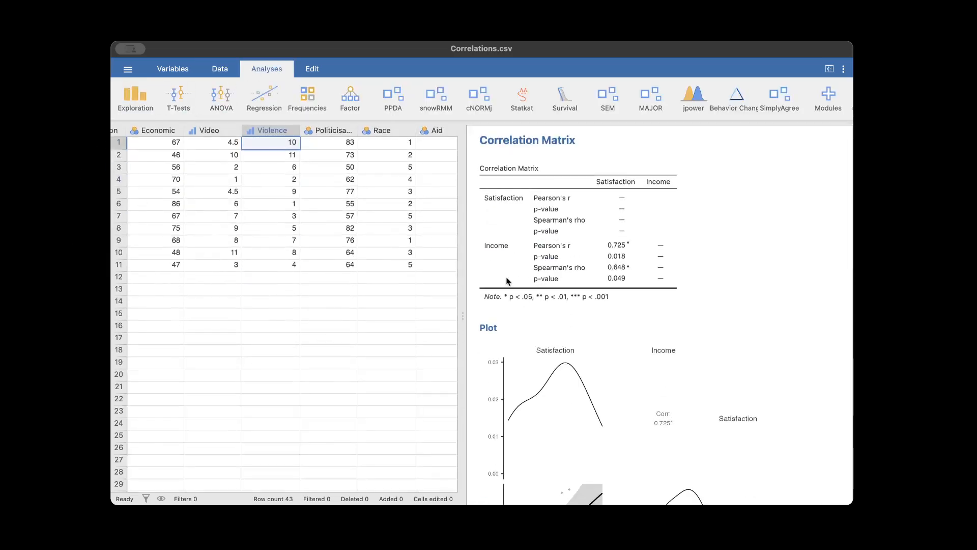
scroll(615, 305, down, 6)
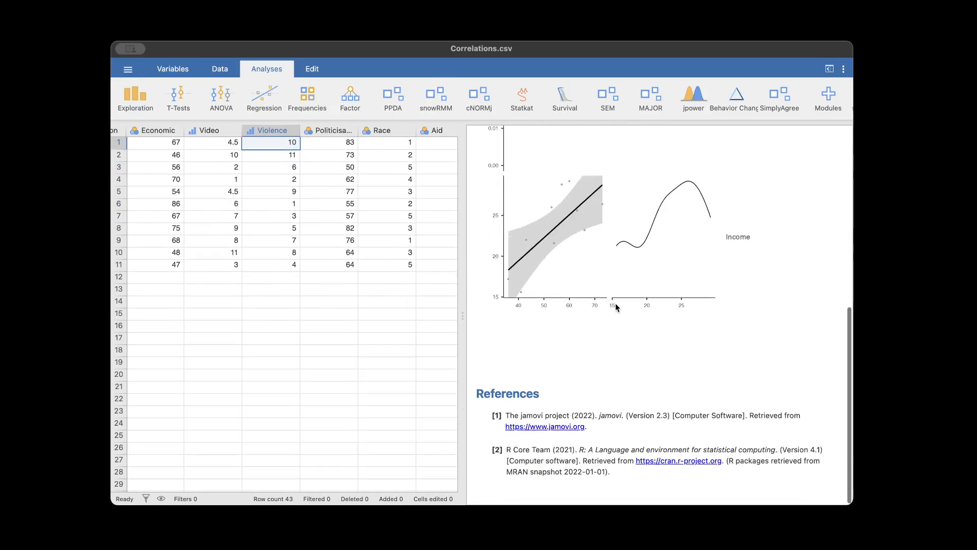
click(212, 148)
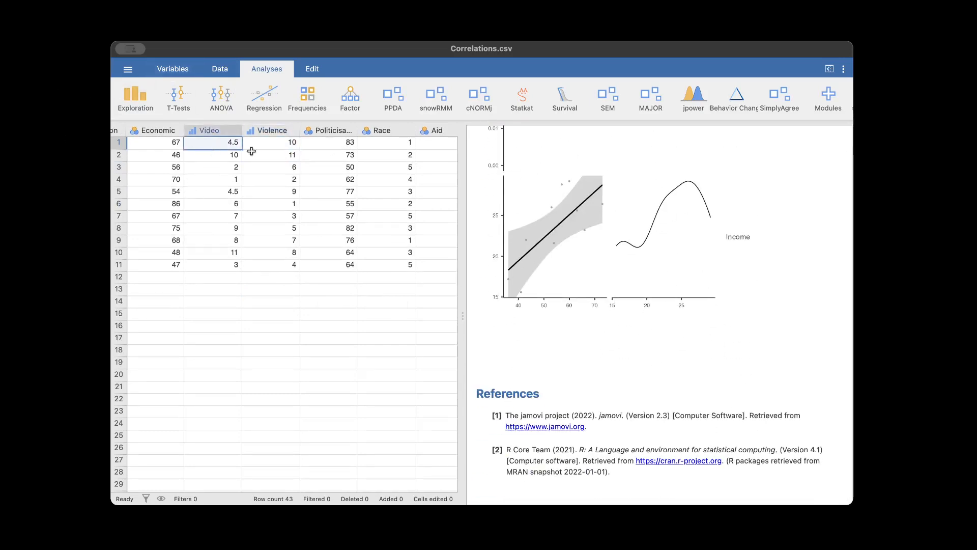
click(266, 97)
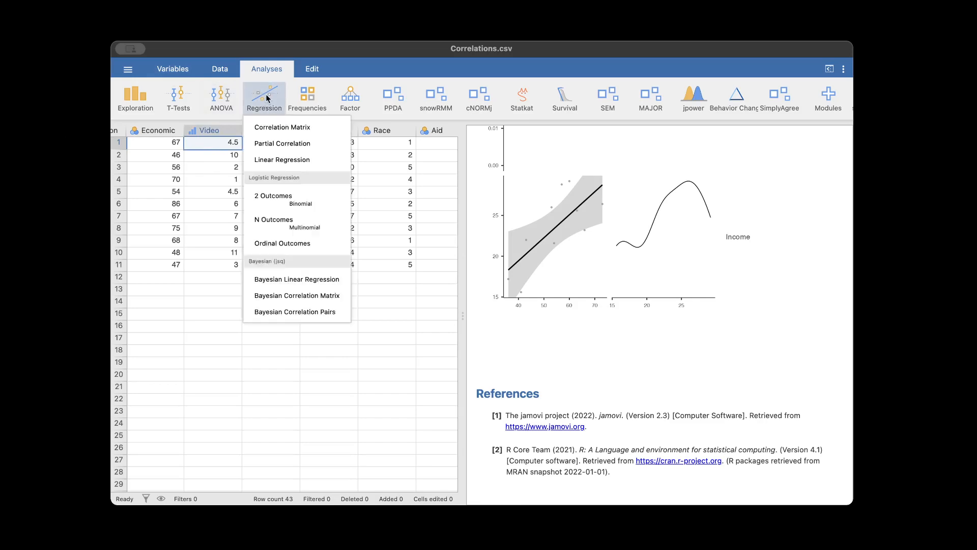
click(273, 128)
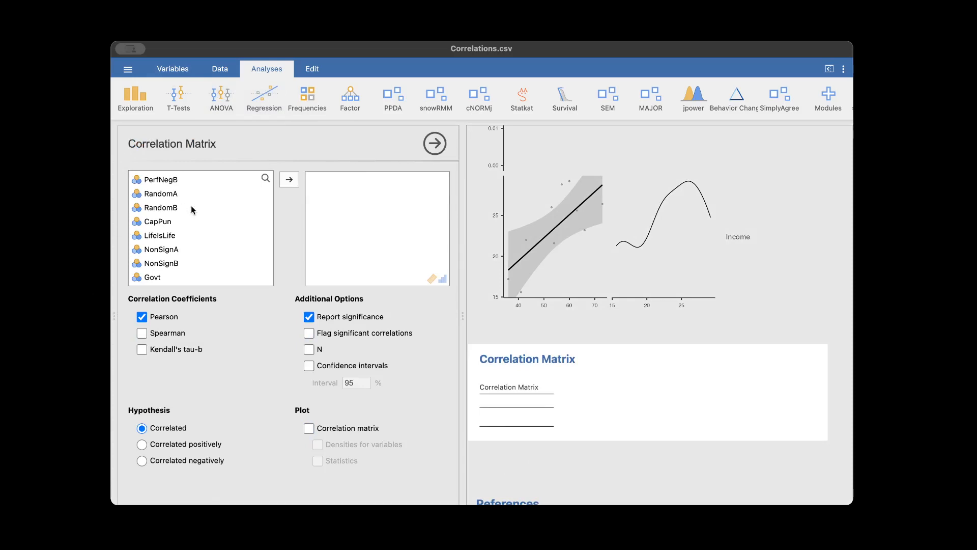
scroll(191, 207, up, 3)
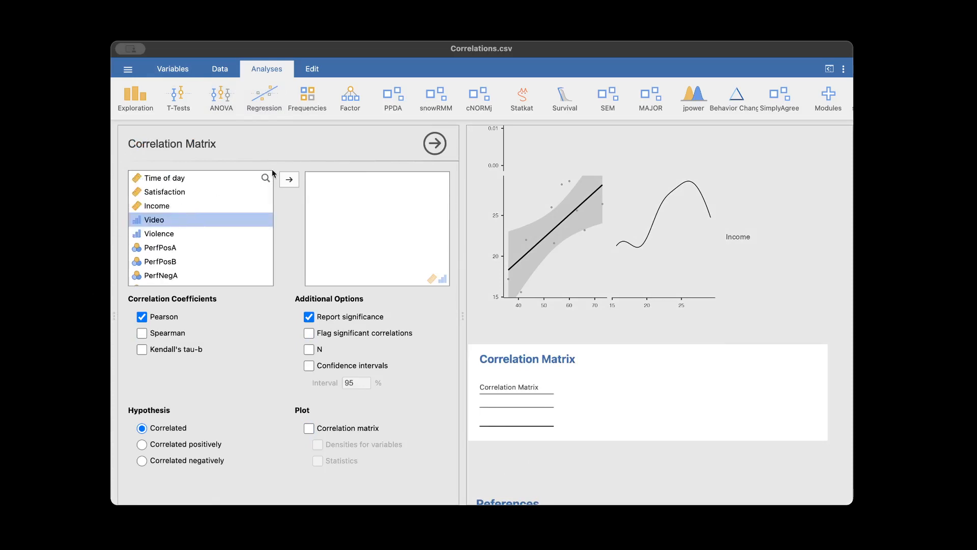
click(289, 179)
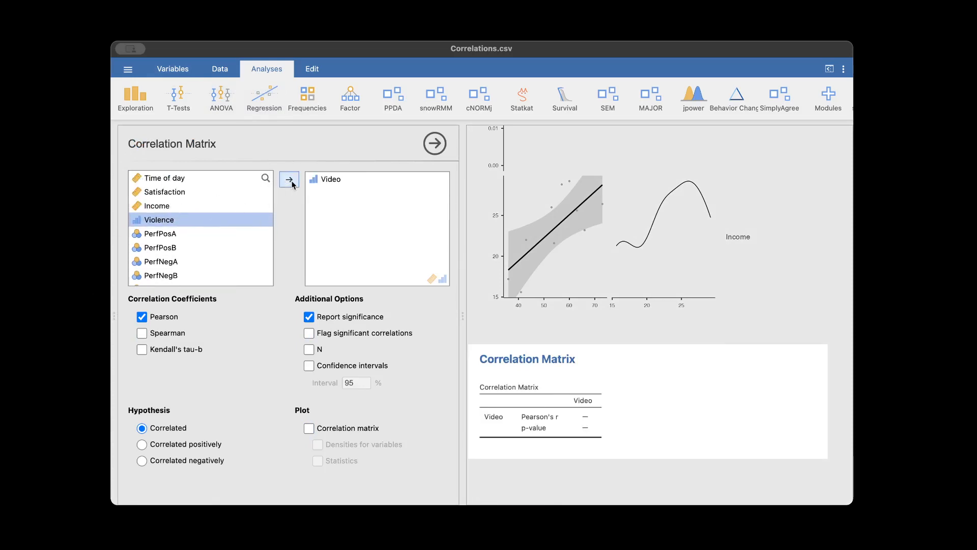
click(290, 181)
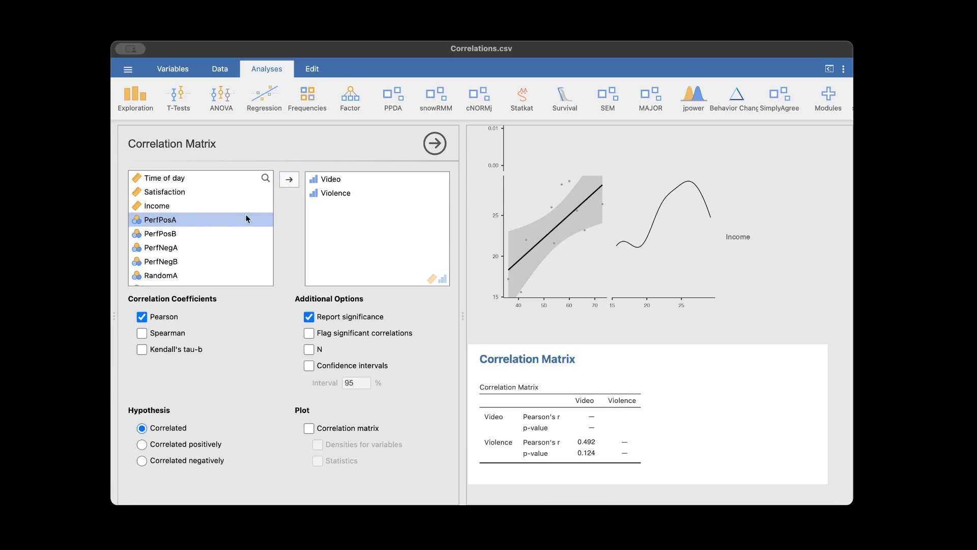
Replace the Pearson coefficient with Spearman in the Video and Violence matrix and flag significant correlations
click(142, 318)
click(142, 332)
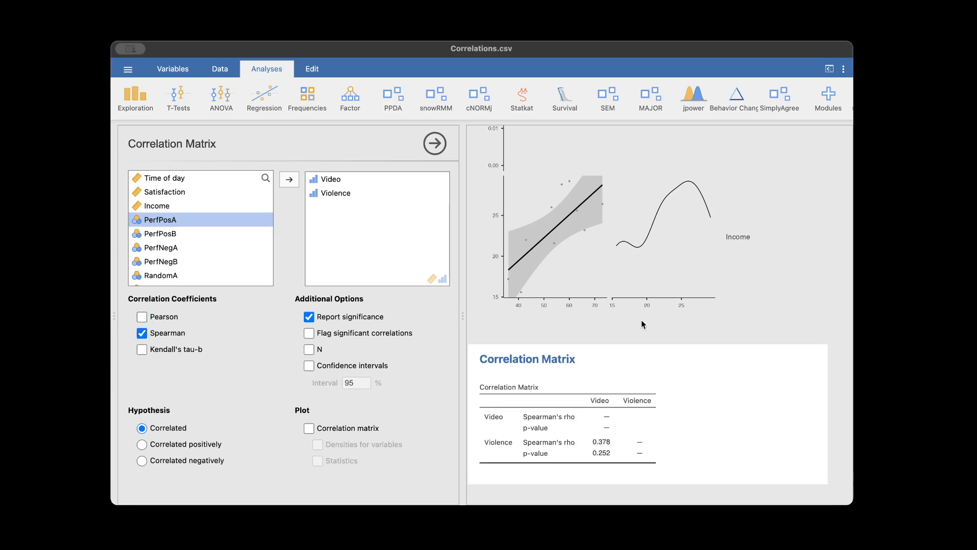
scroll(636, 319, down, 5)
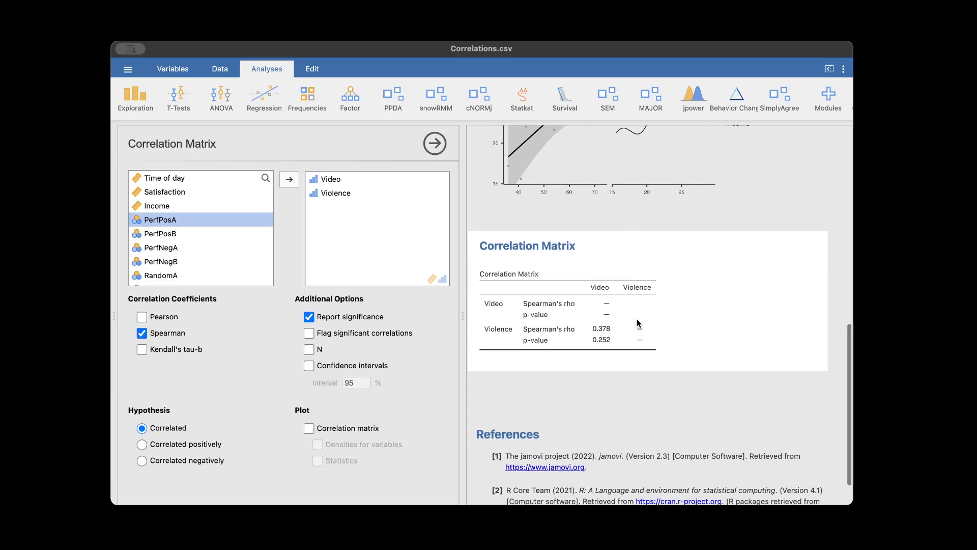
click(309, 332)
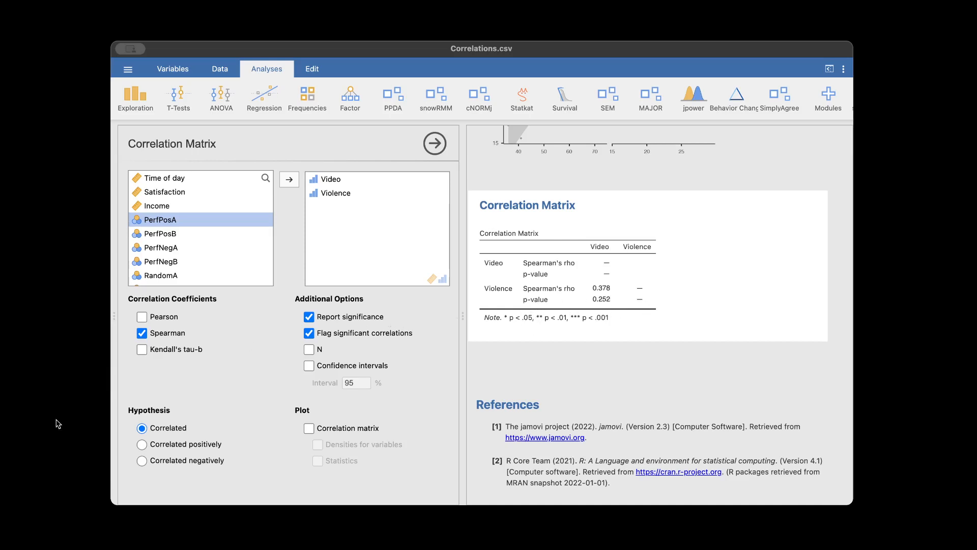
Set the hypothesis to Correlated negatively after trying Correlated positively for Video and Violence
click(193, 442)
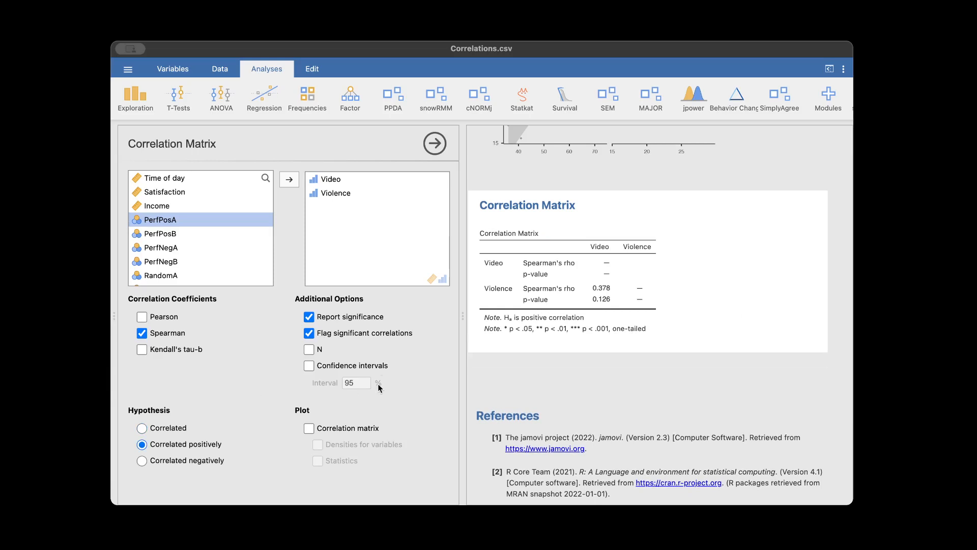
scroll(591, 320, down, 1)
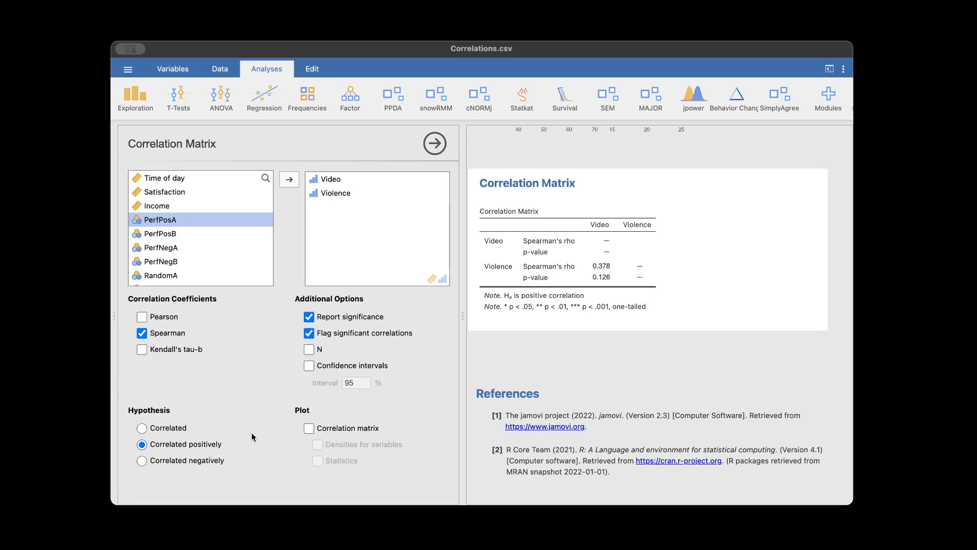
click(221, 461)
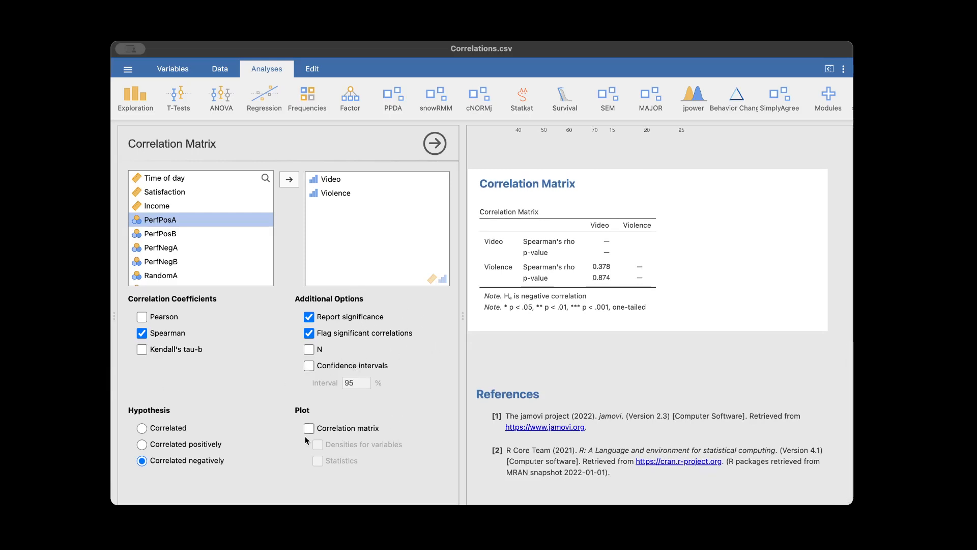
Add a correlation matrix plot for Video and Violence and compare its scatterplot with the Satisfaction and Income plot
click(343, 432)
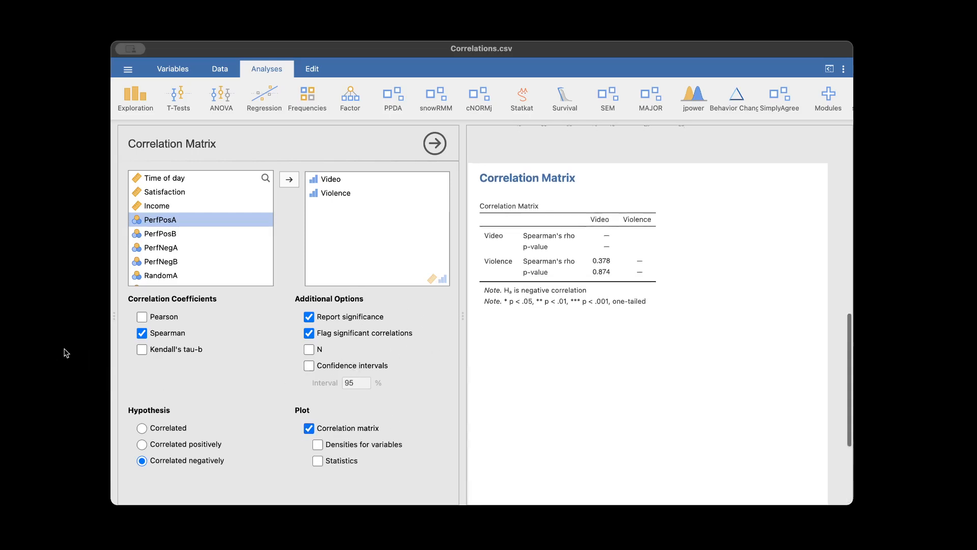
scroll(587, 351, down, 3)
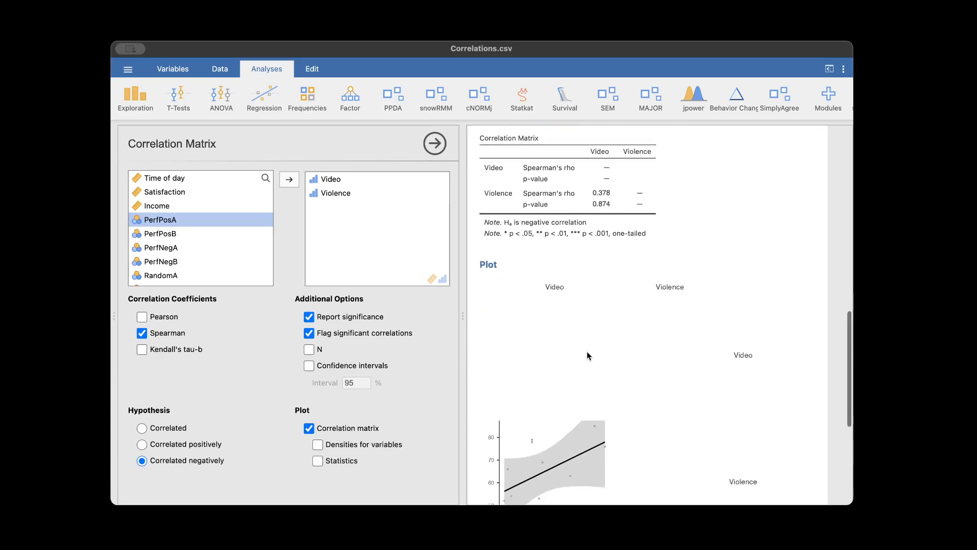
scroll(587, 352, down, 3)
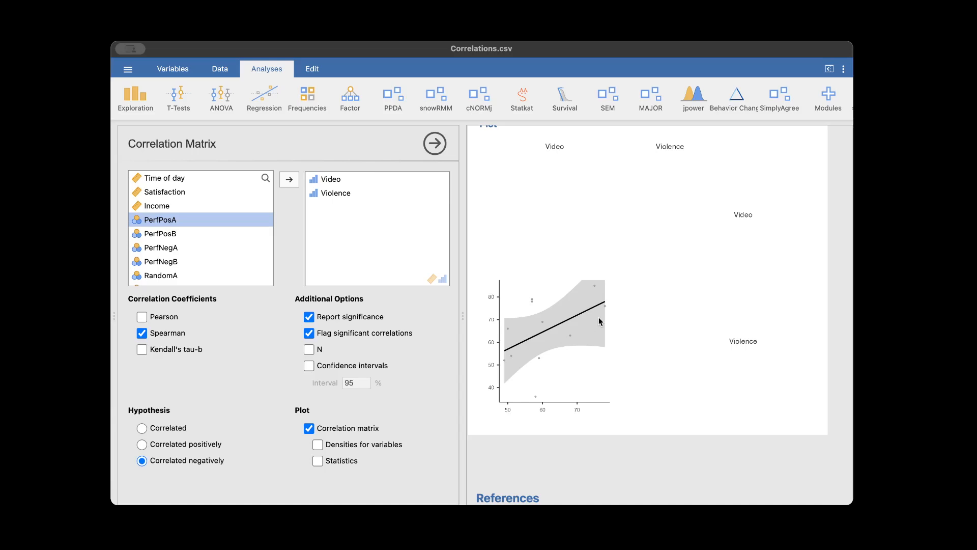
scroll(598, 316, up, 10)
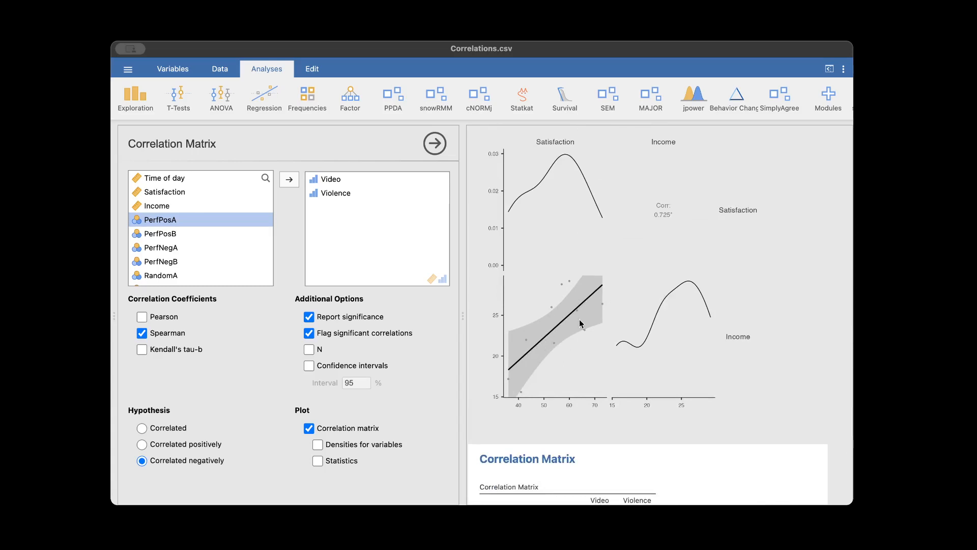
scroll(562, 355, down, 9)
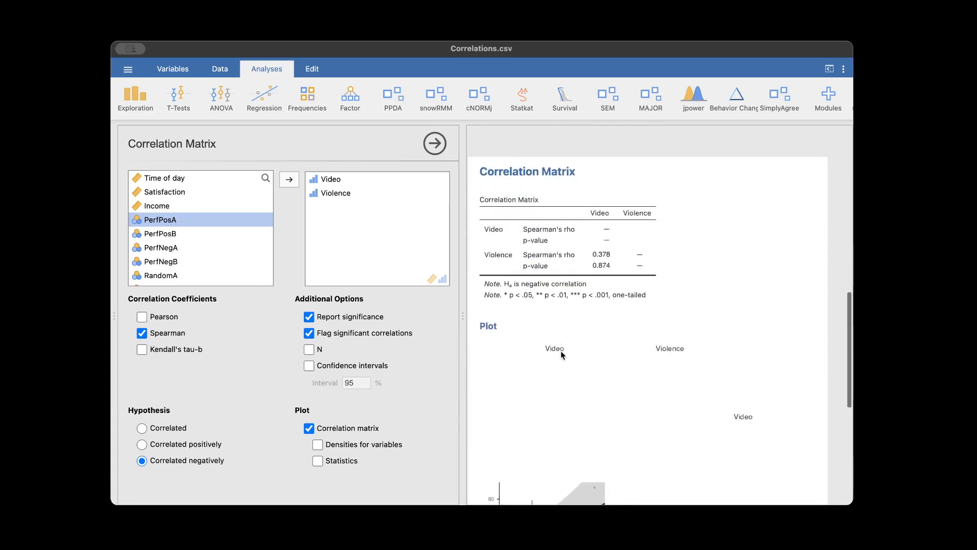
scroll(562, 355, down, 2)
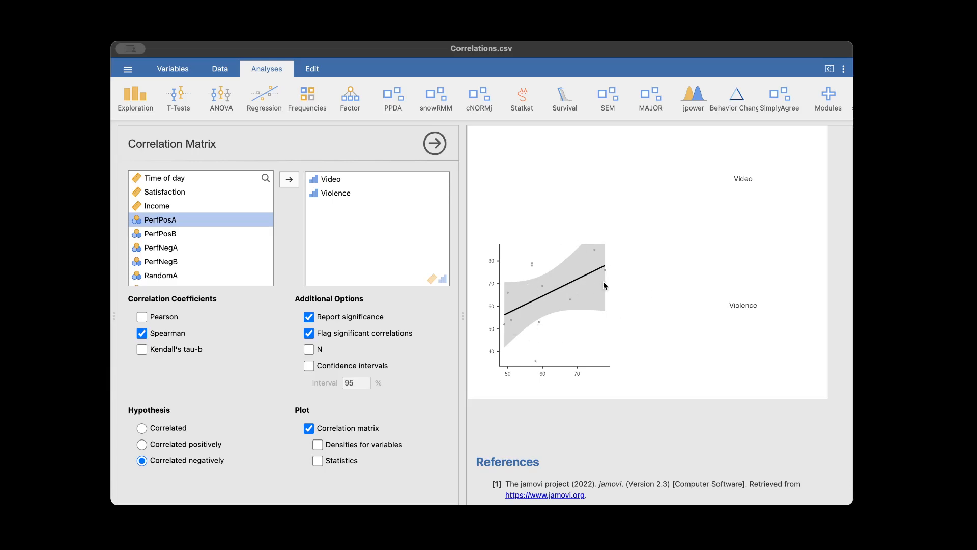
scroll(603, 281, down, 1)
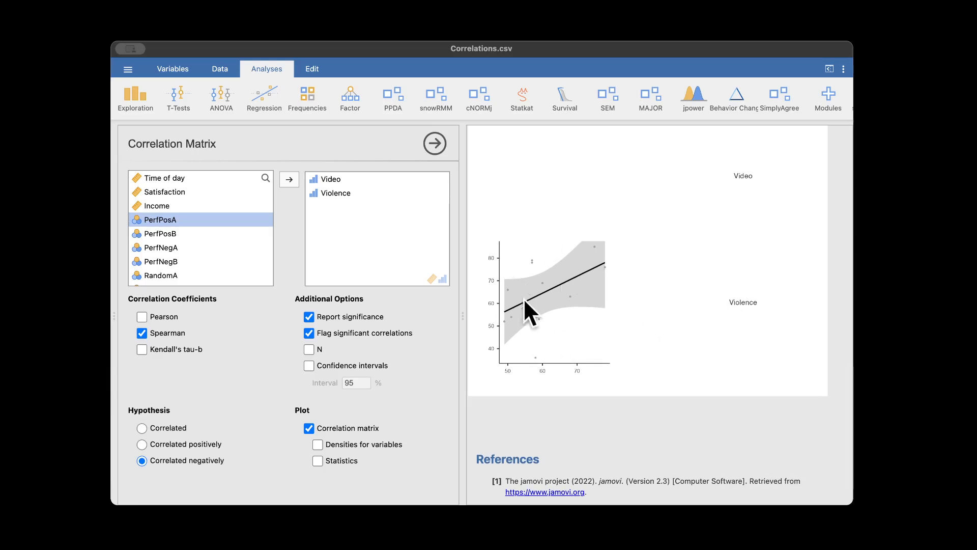
scroll(578, 298, down, 2)
scroll(574, 274, down, 1)
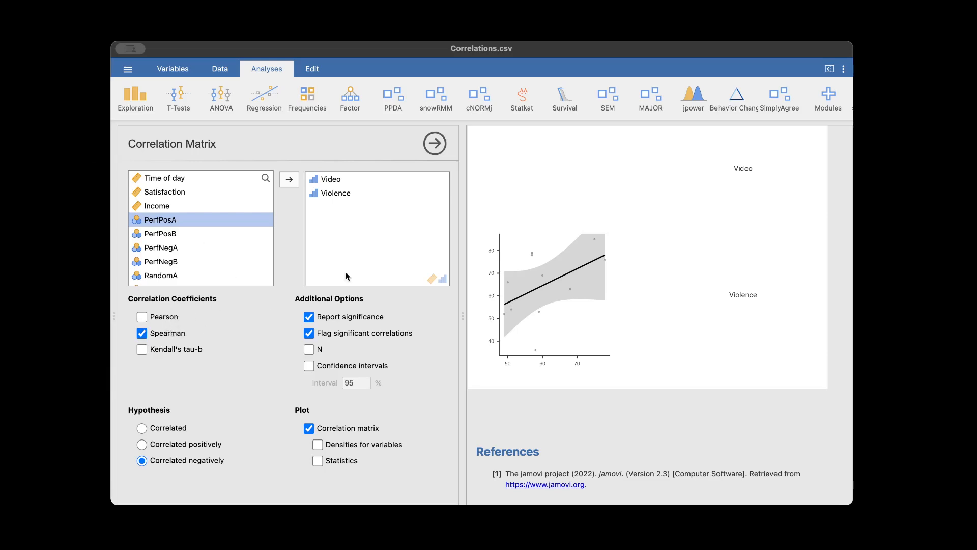
Try the Pearson coefficient in place of Spearman for the Video and Violence matrix
scroll(625, 257, up, 10)
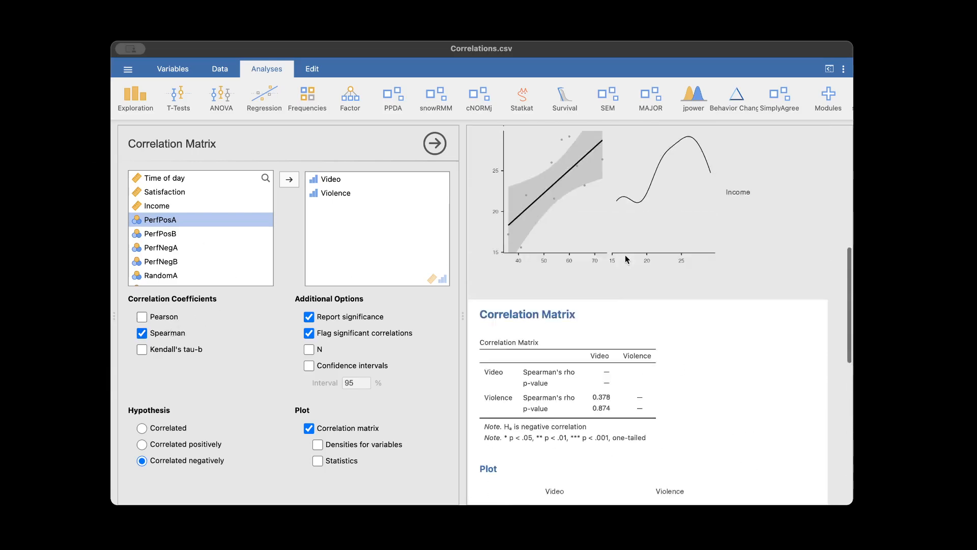
click(142, 333)
click(142, 316)
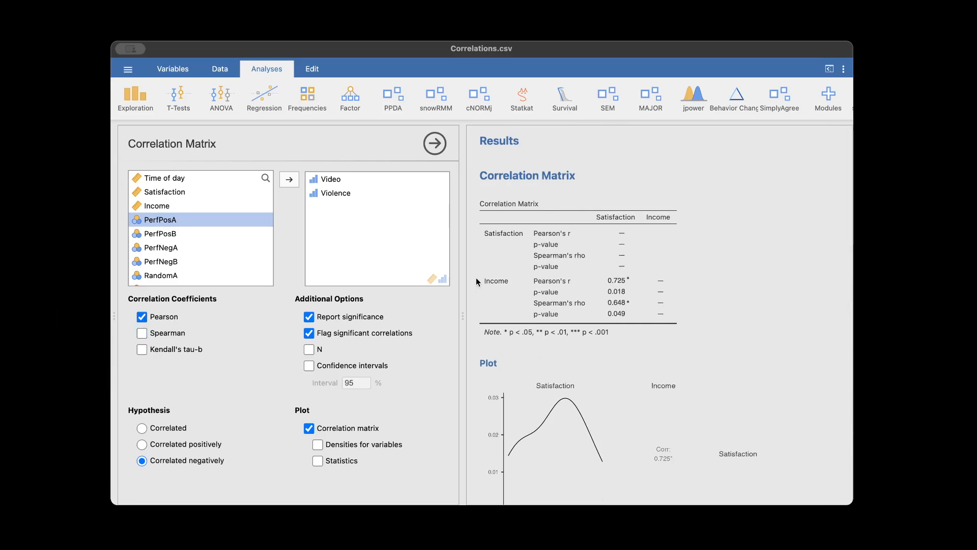
Compare the Satisfaction and Income results and plot with the Pearson results and plot of Video and Violence
click(545, 279)
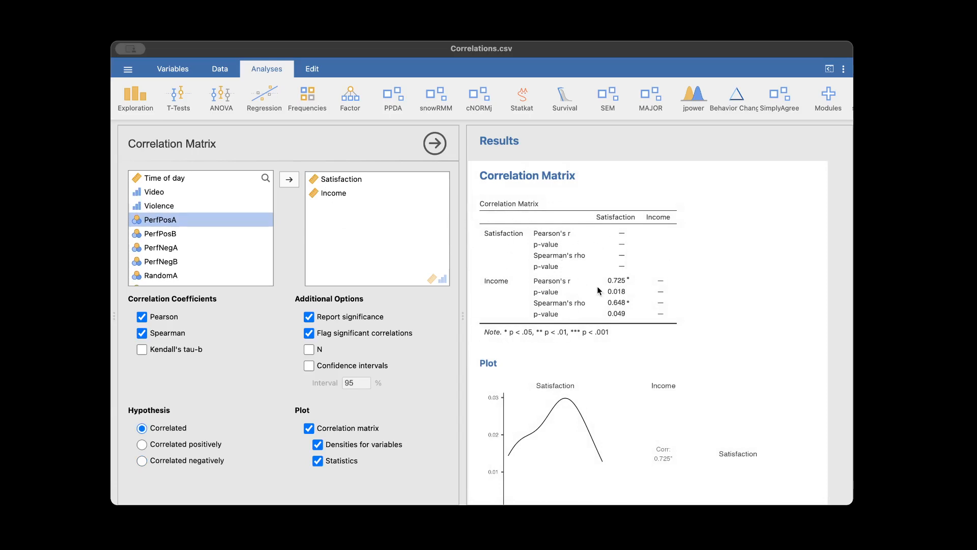
scroll(598, 290, down, 10)
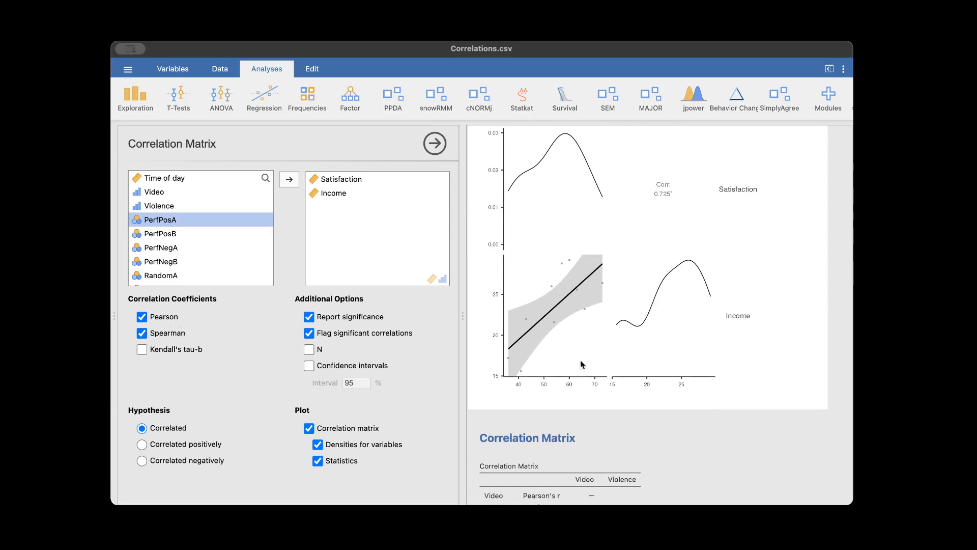
scroll(580, 360, down, 10)
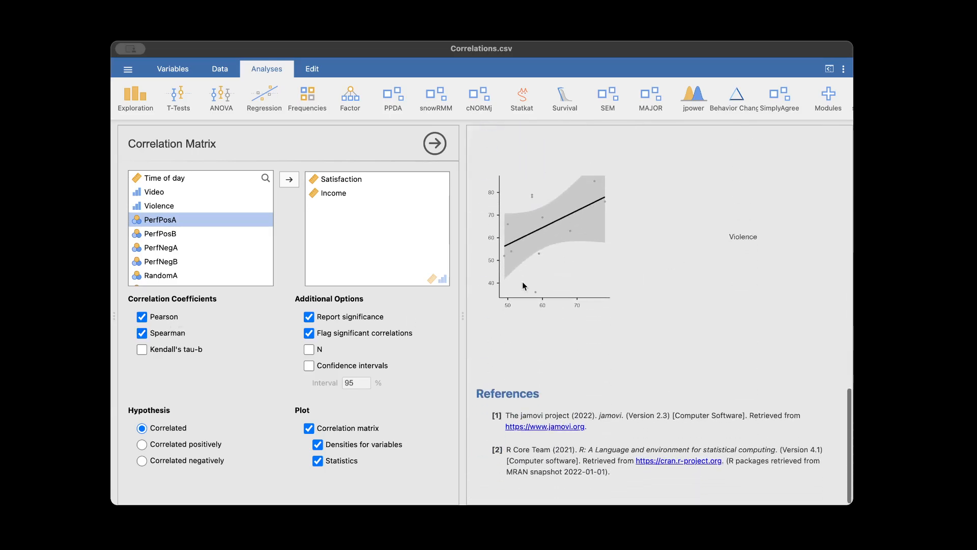
click(581, 261)
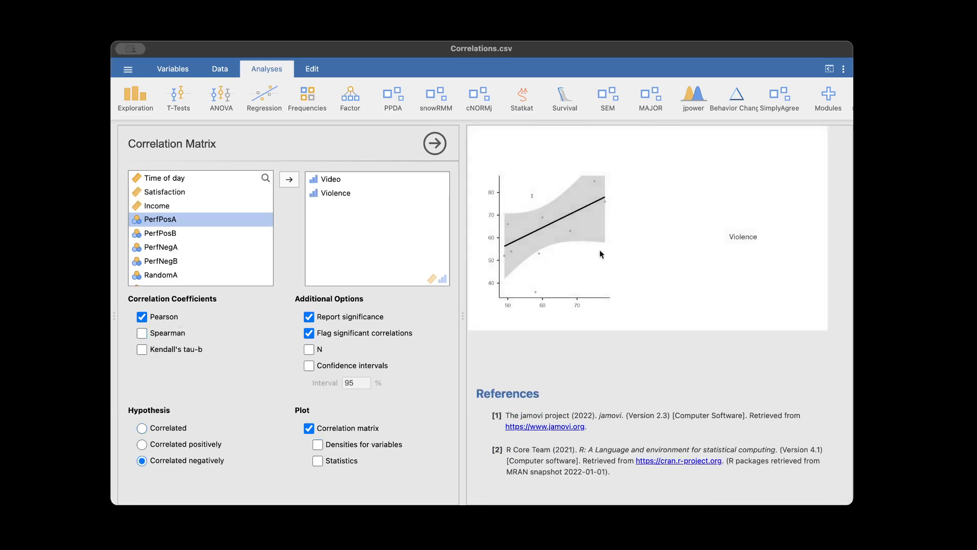
scroll(628, 256, up, 10)
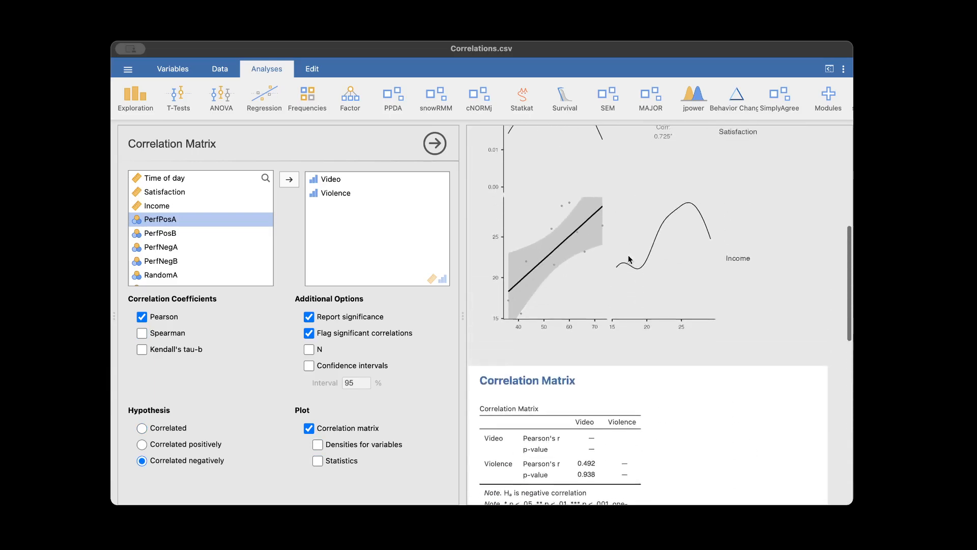
scroll(629, 259, down, 5)
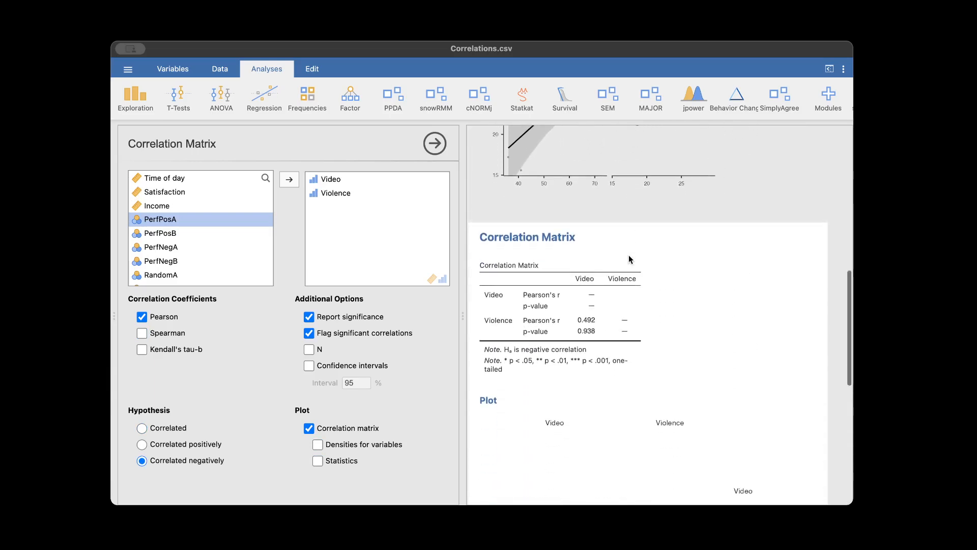
scroll(630, 259, down, 5)
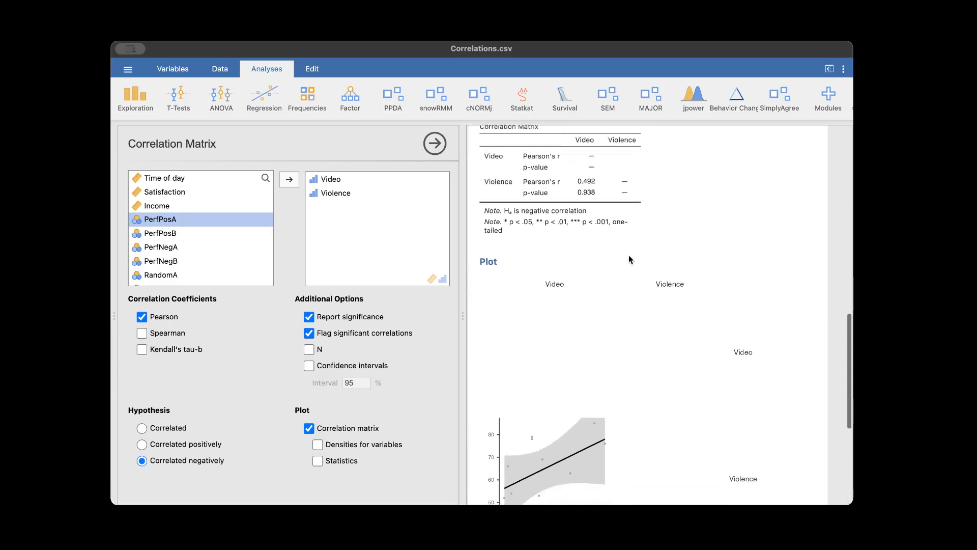
scroll(628, 260, down, 2)
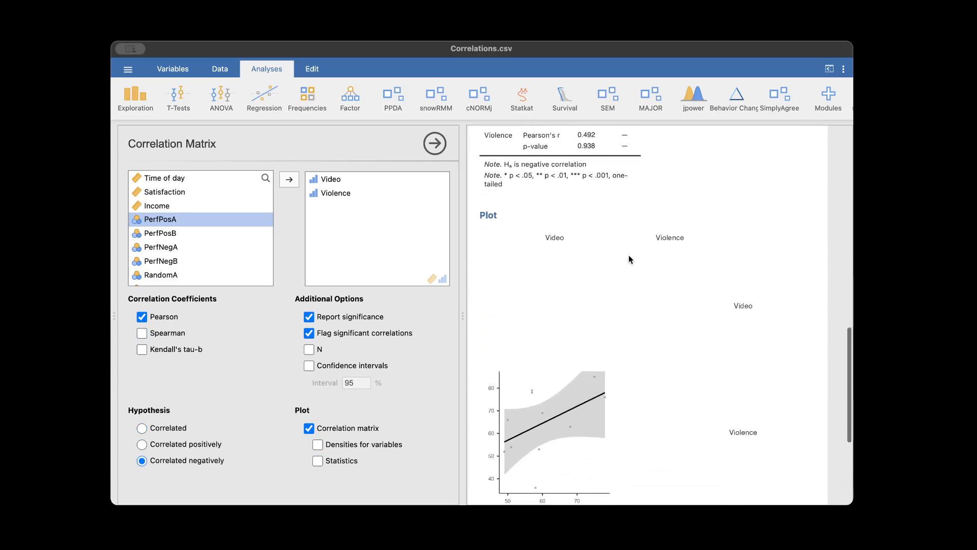
Switch the Video and Violence matrix back to the Spearman coefficient only and review its table
click(166, 338)
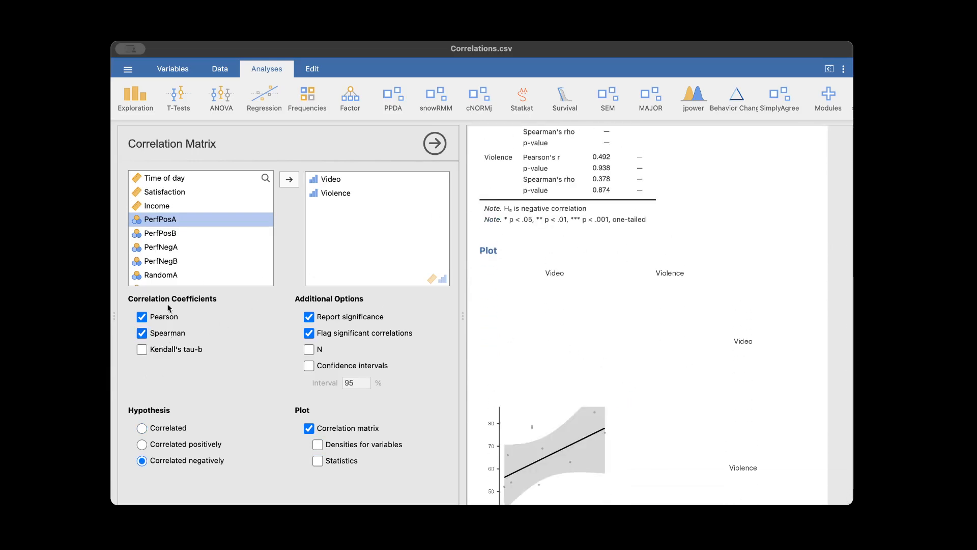
click(164, 318)
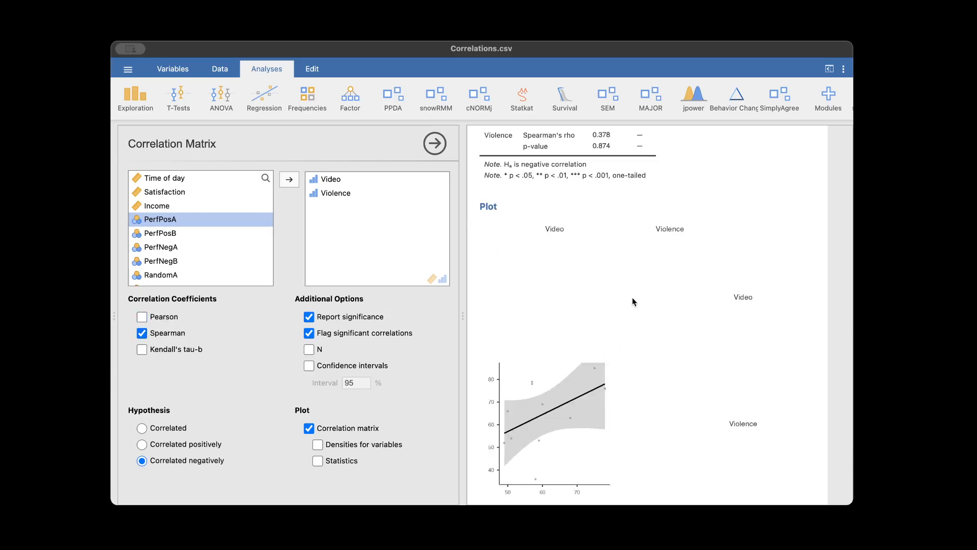
scroll(632, 300, up, 3)
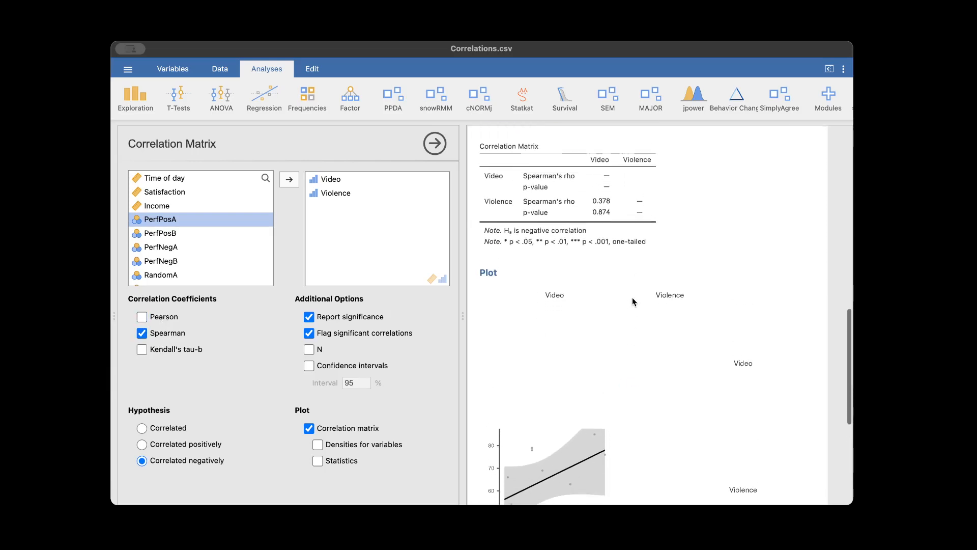
Examine the Spearman table for Video and Violence together with the scatterplot and regression line beneath it
scroll(632, 302, down, 2)
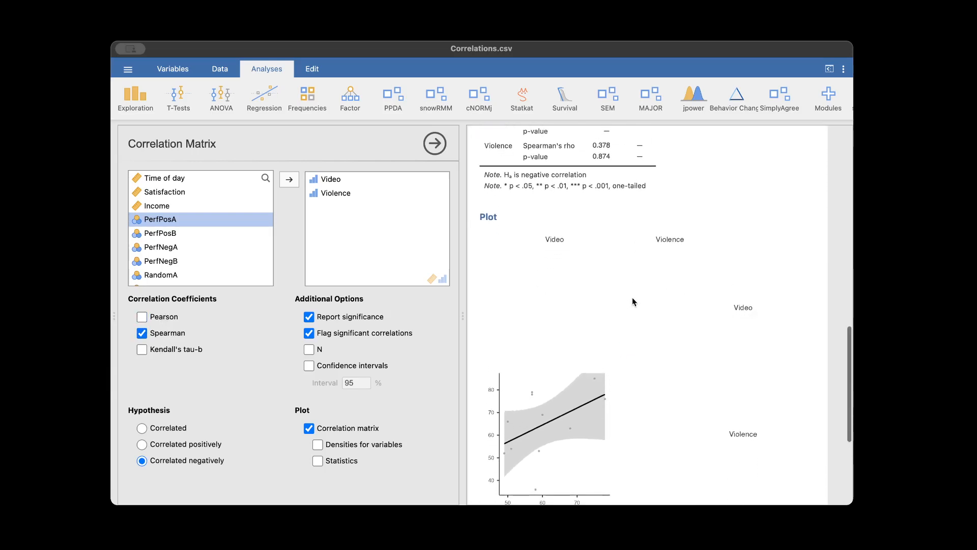
scroll(632, 301, up, 3)
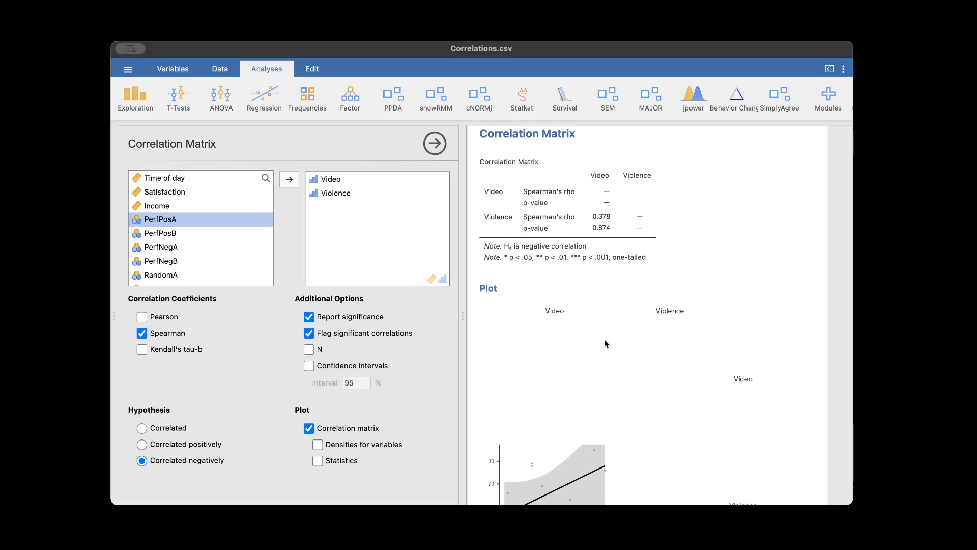
scroll(604, 343, down, 5)
scroll(605, 343, up, 2)
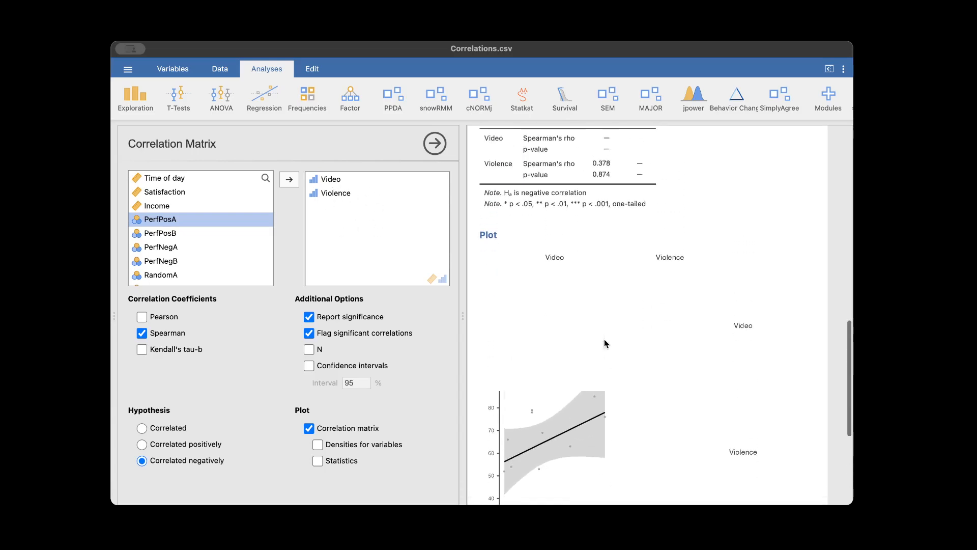
scroll(603, 343, up, 2)
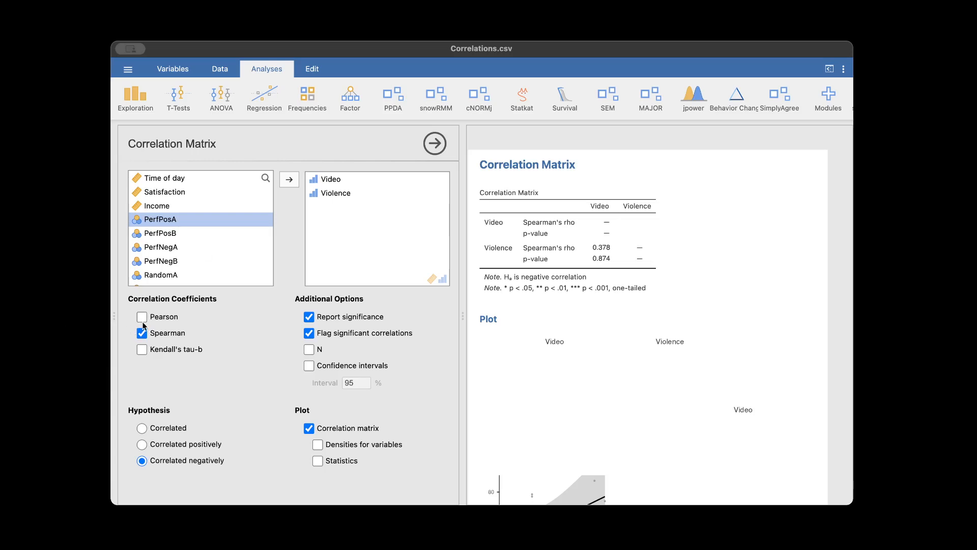
scroll(591, 349, down, 3)
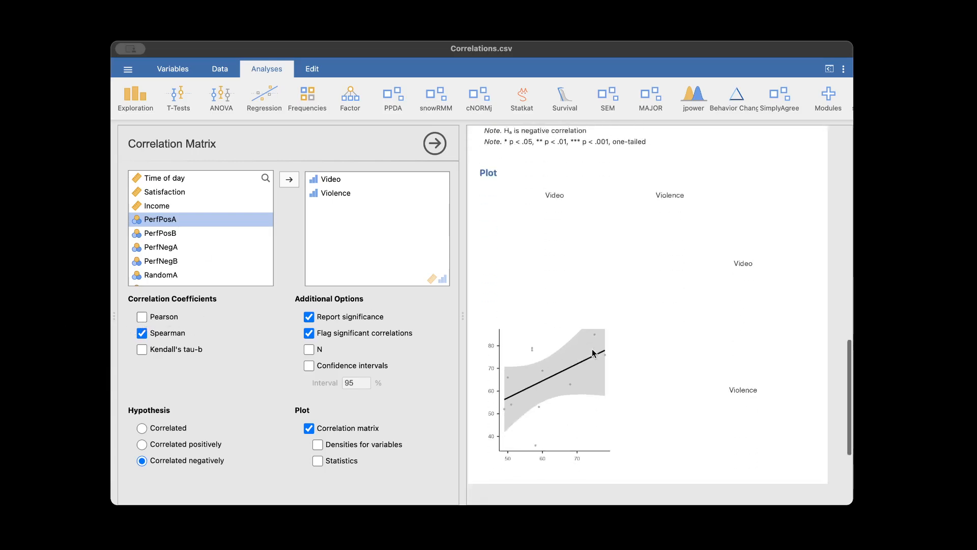
scroll(591, 349, down, 2)
scroll(566, 239, up, 5)
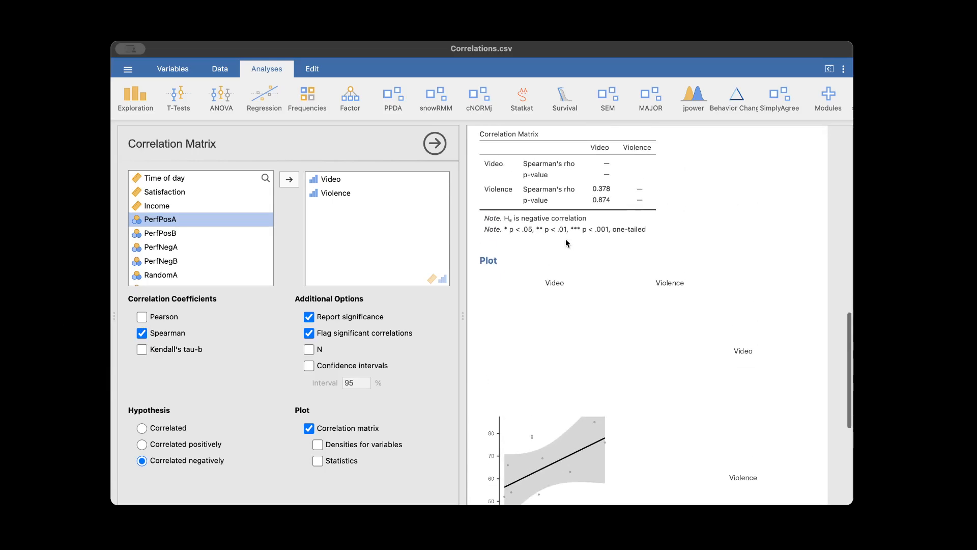
Compare the Satisfaction and Income correlation table and plot with the Spearman results for Video and Violence
scroll(563, 218, up, 10)
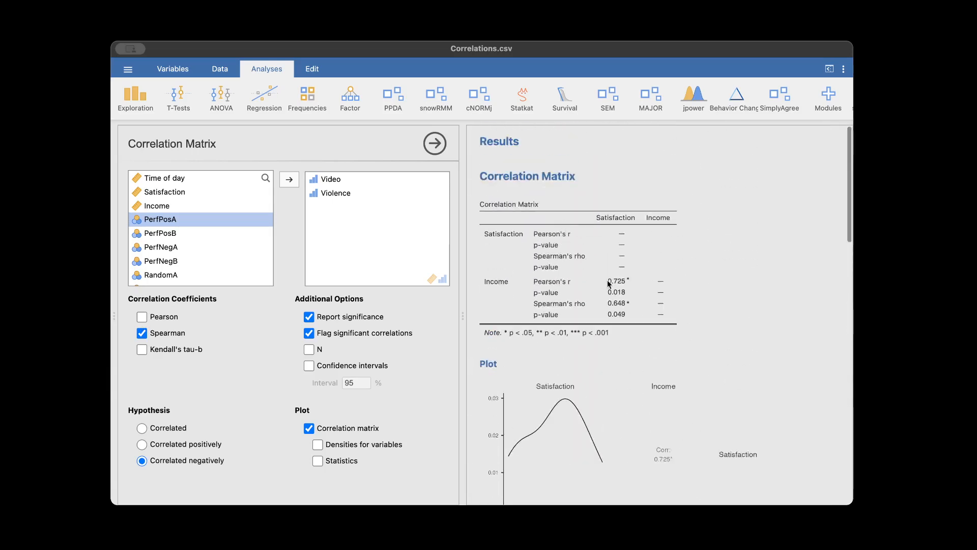
scroll(624, 315, down, 10)
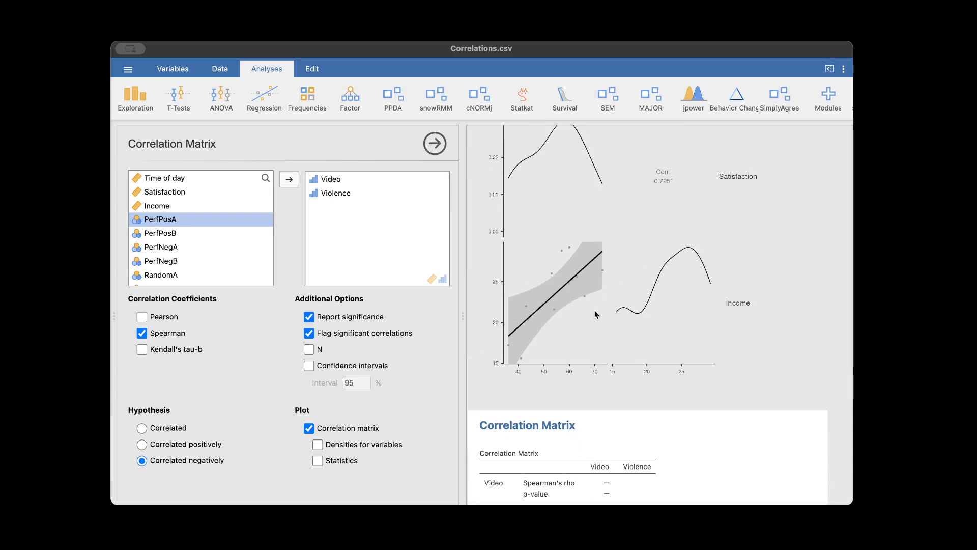
scroll(600, 262, up, 8)
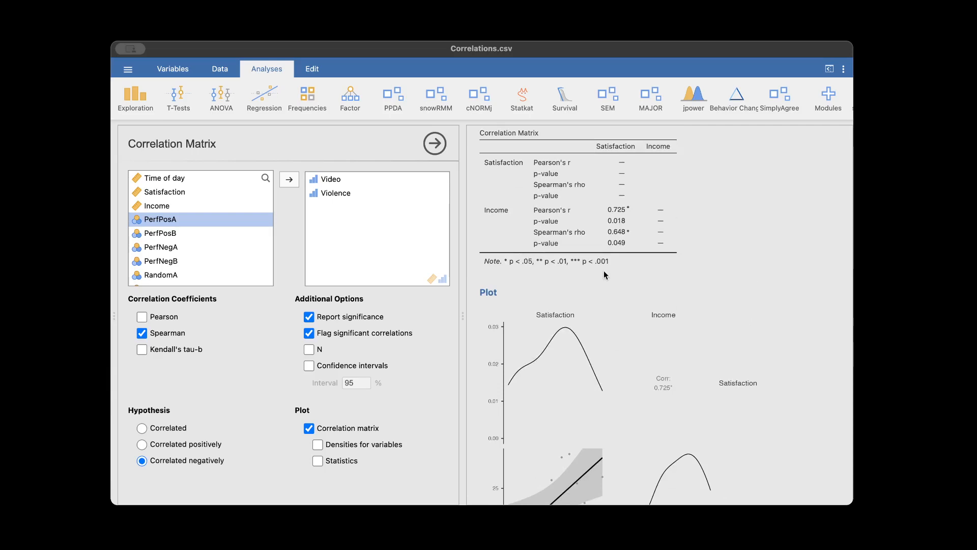
scroll(604, 274, down, 5)
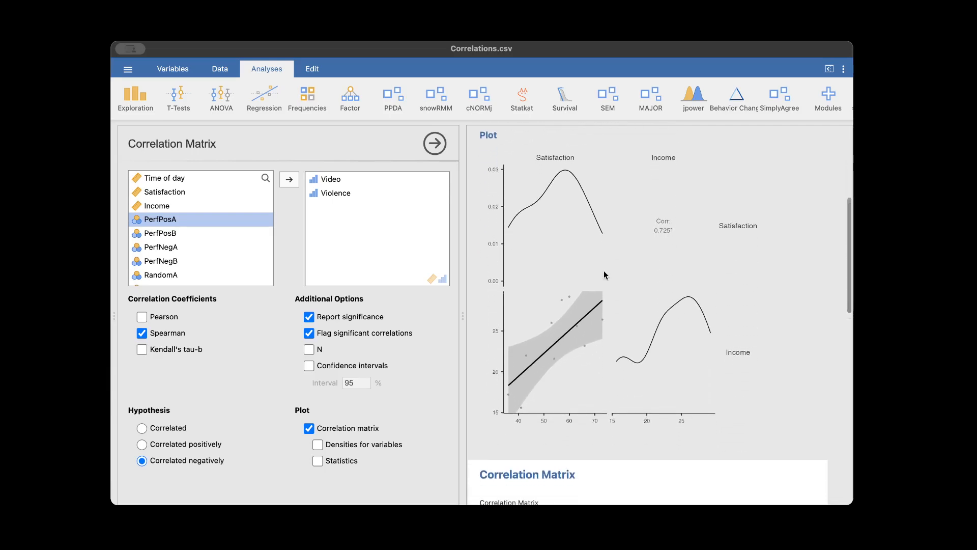
scroll(603, 275, down, 9)
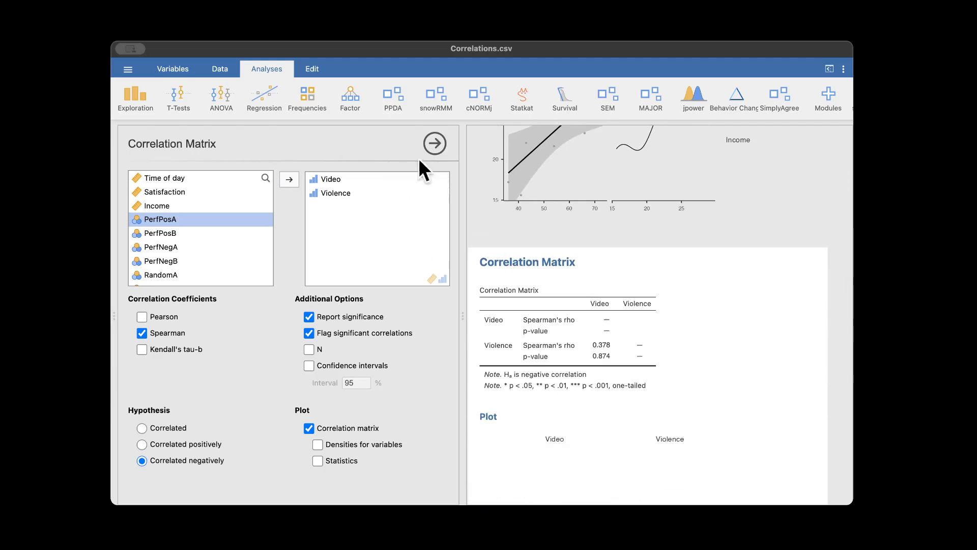
Create a linear regression with Satisfaction as the dependent variable and Income as the covariate
click(271, 97)
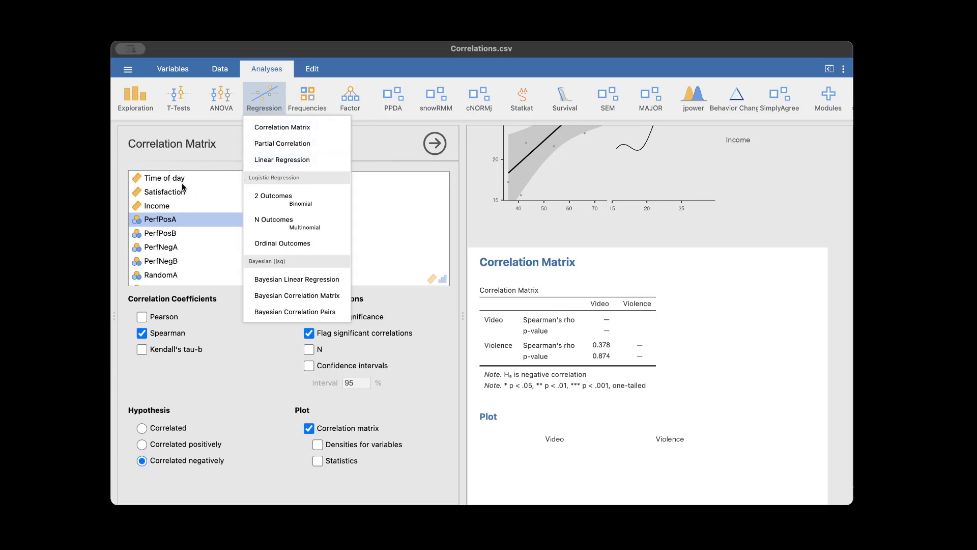
click(270, 161)
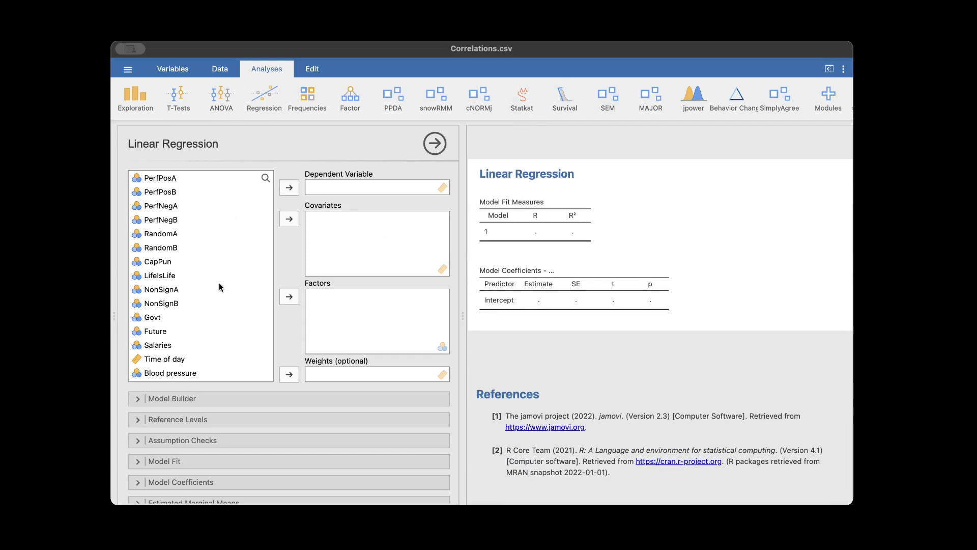
scroll(218, 283, down, 7)
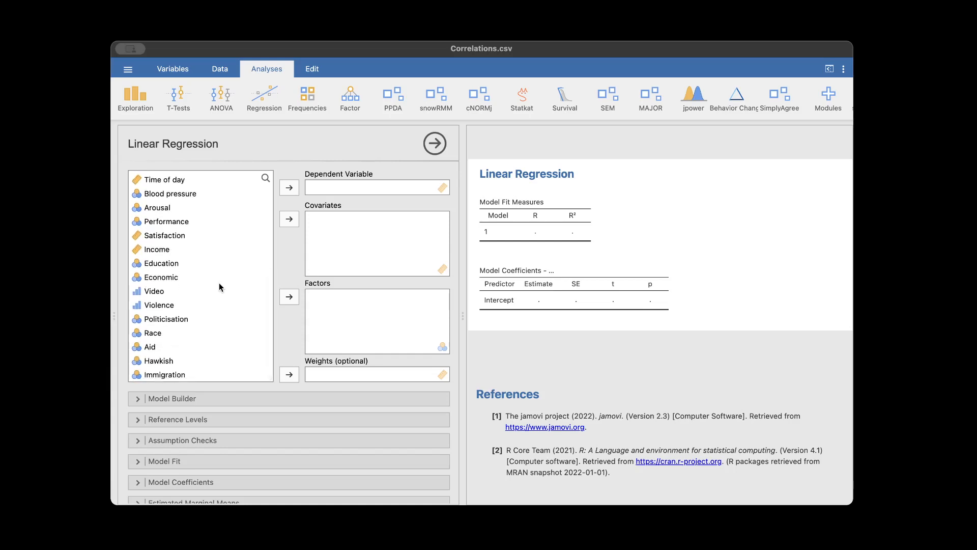
scroll(218, 284, up, 7)
scroll(219, 284, down, 2)
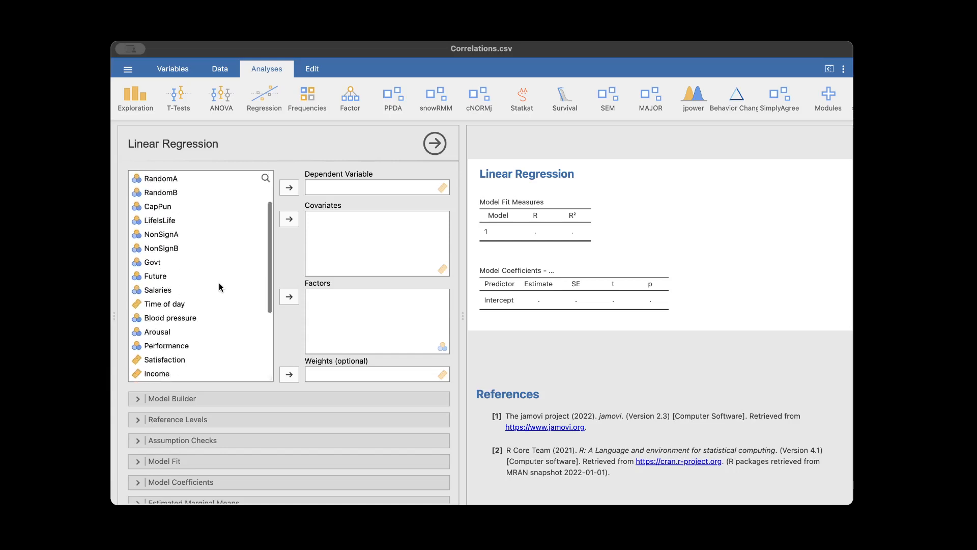
scroll(219, 286, down, 3)
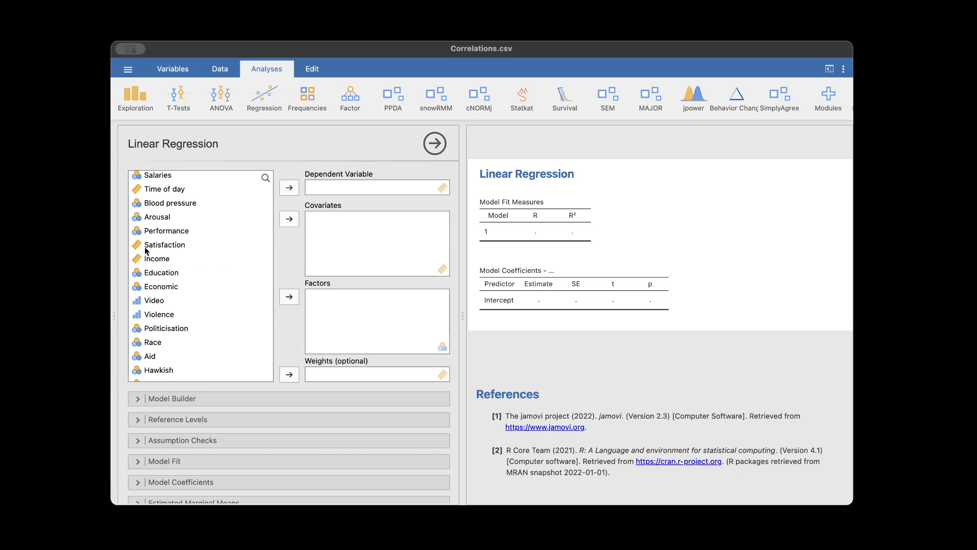
click(173, 246)
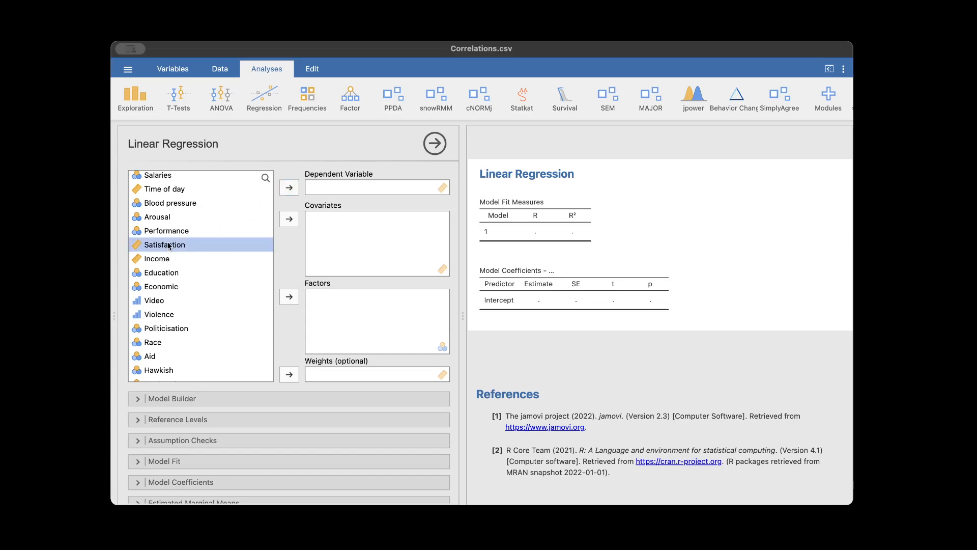
click(289, 187)
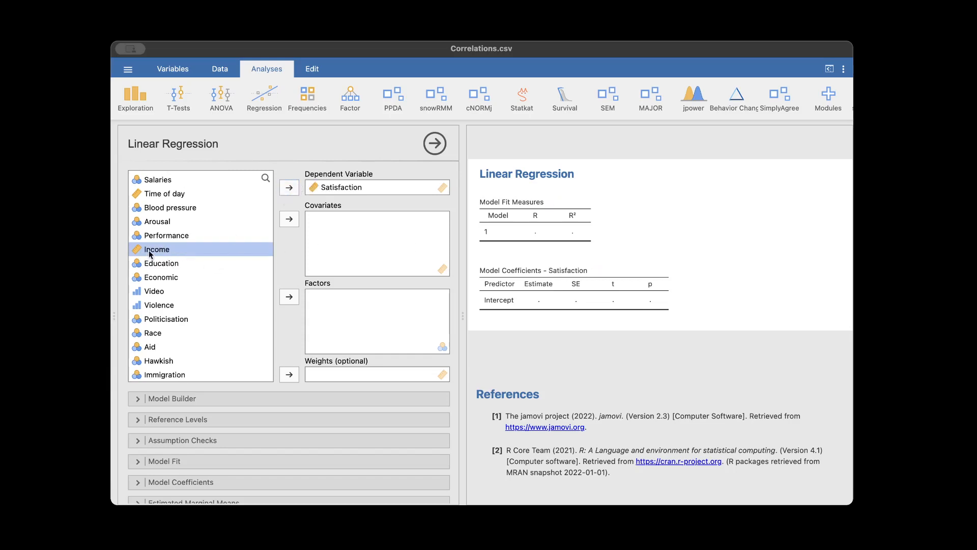
click(294, 220)
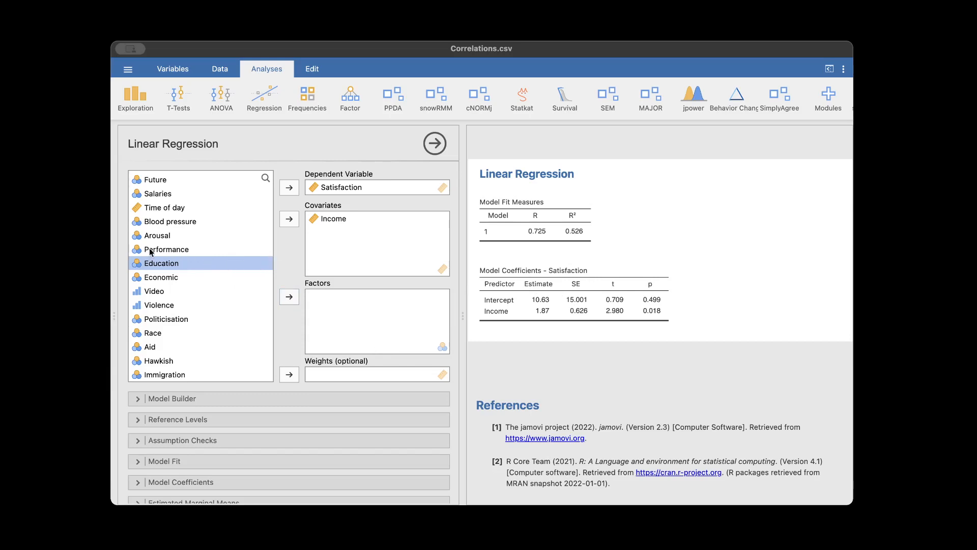
Try Education as a factor in the linear regression, and take it out of the model again
scroll(150, 251, up, 4)
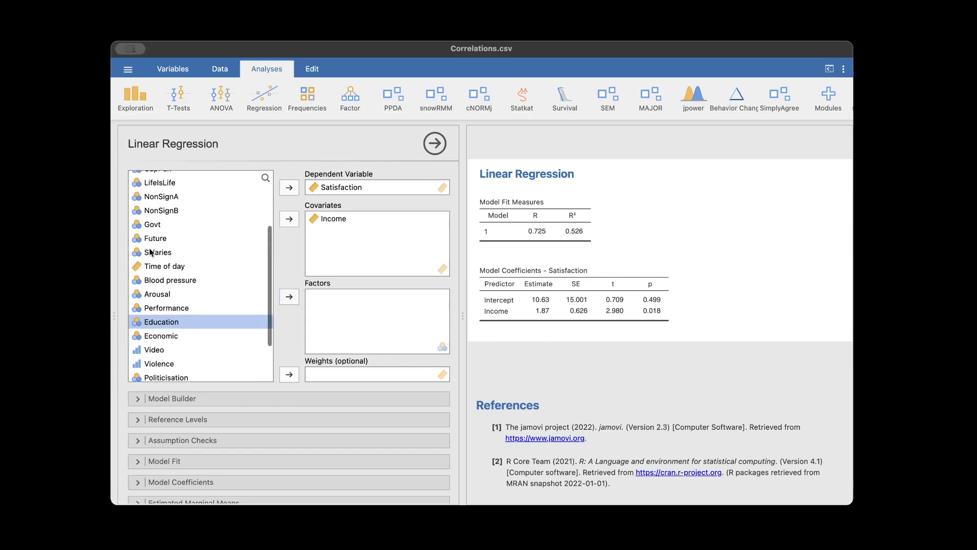
scroll(173, 321, down, 4)
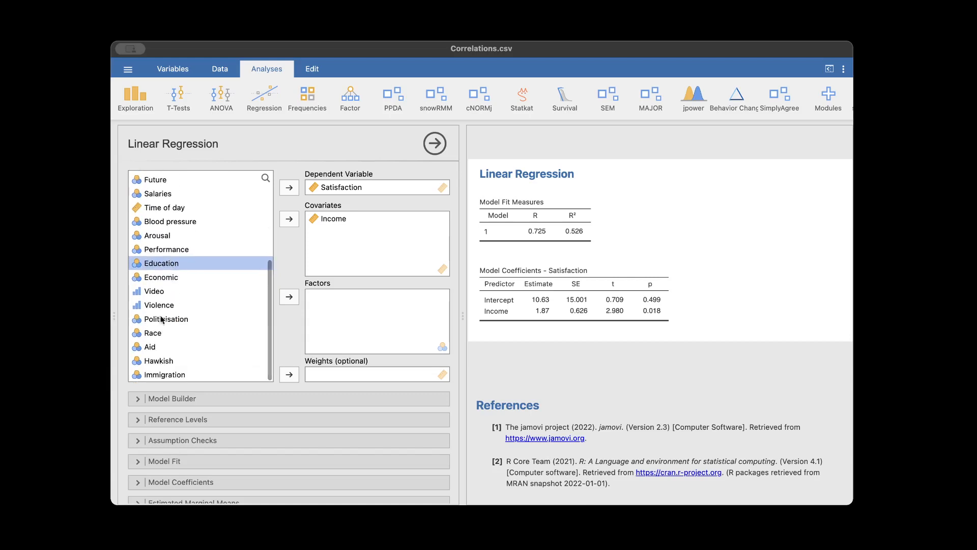
click(289, 297)
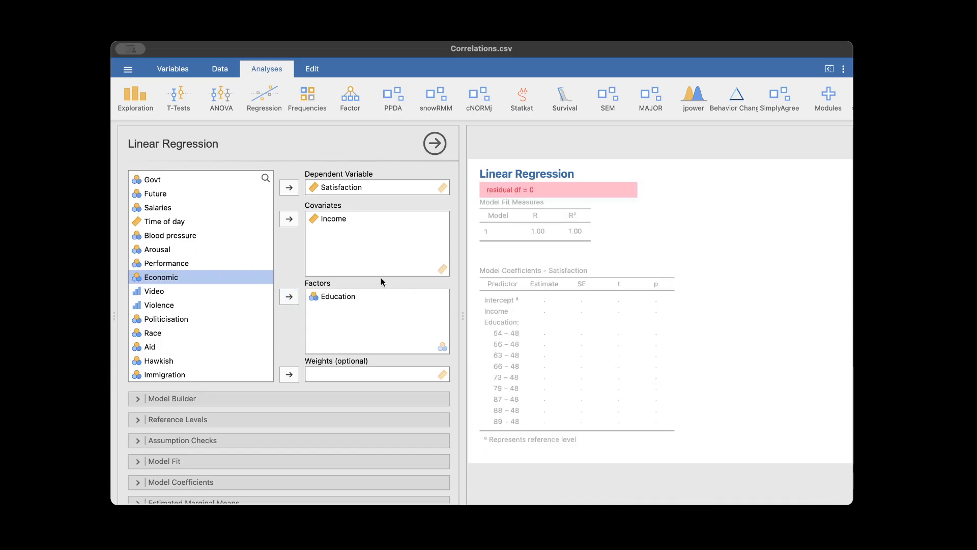
click(340, 296)
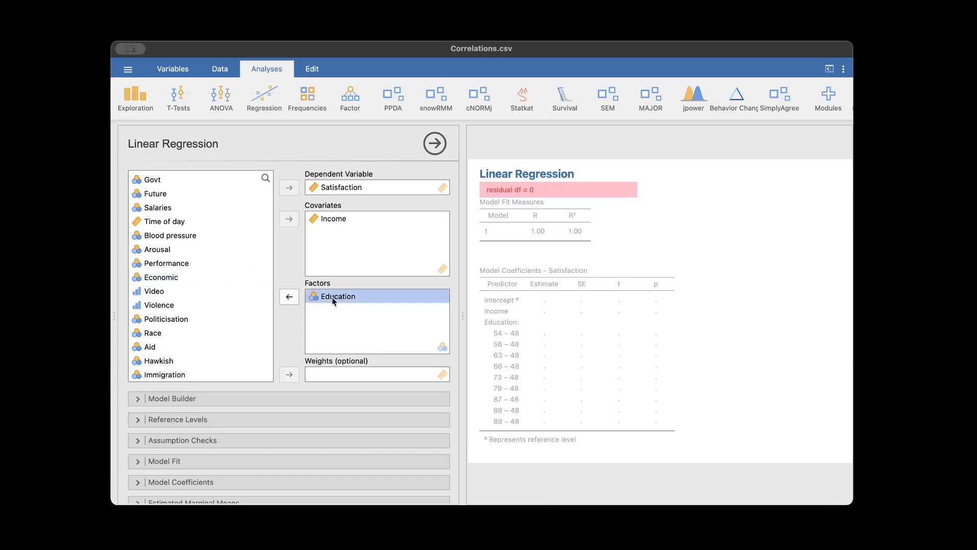
click(287, 300)
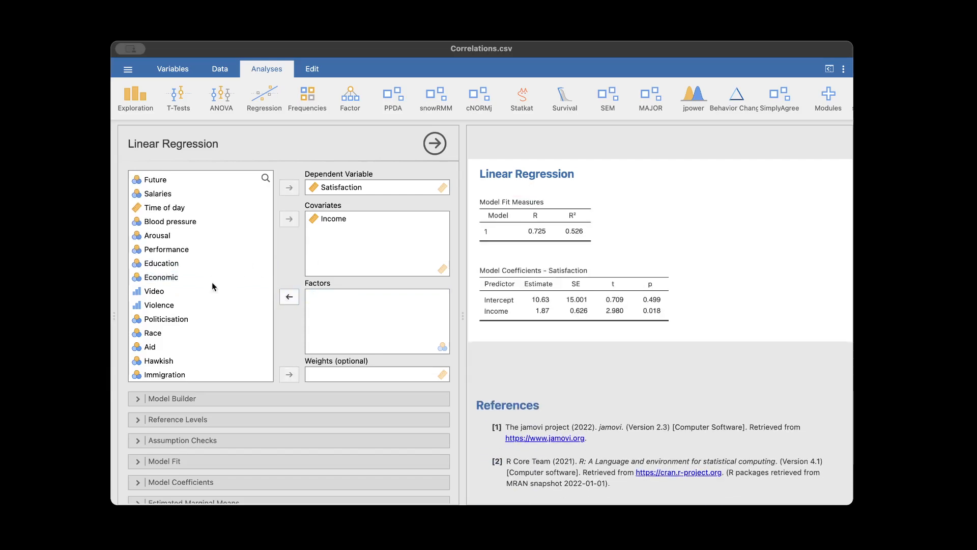
Add Govt as a factor to the linear regression and review the model coefficients for Satisfaction
scroll(213, 261, up, 5)
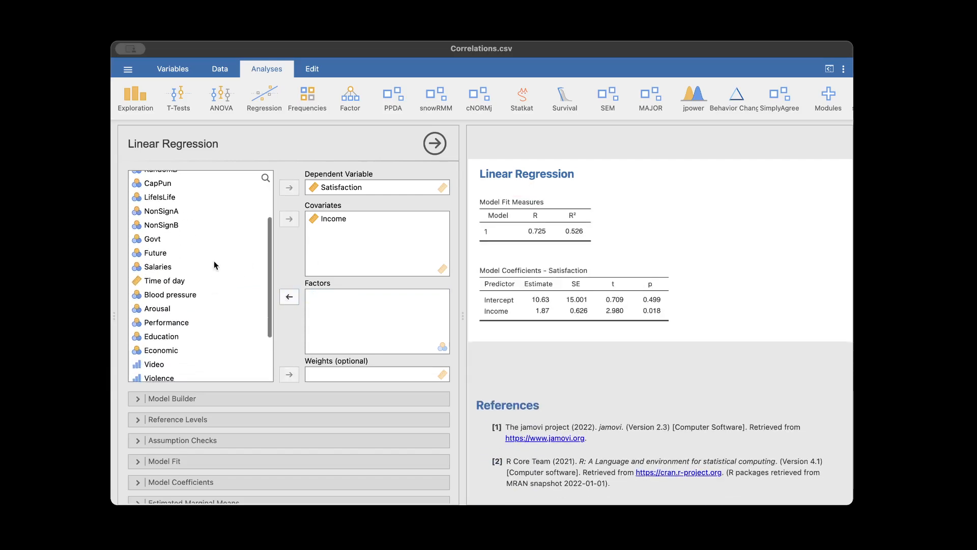
click(172, 281)
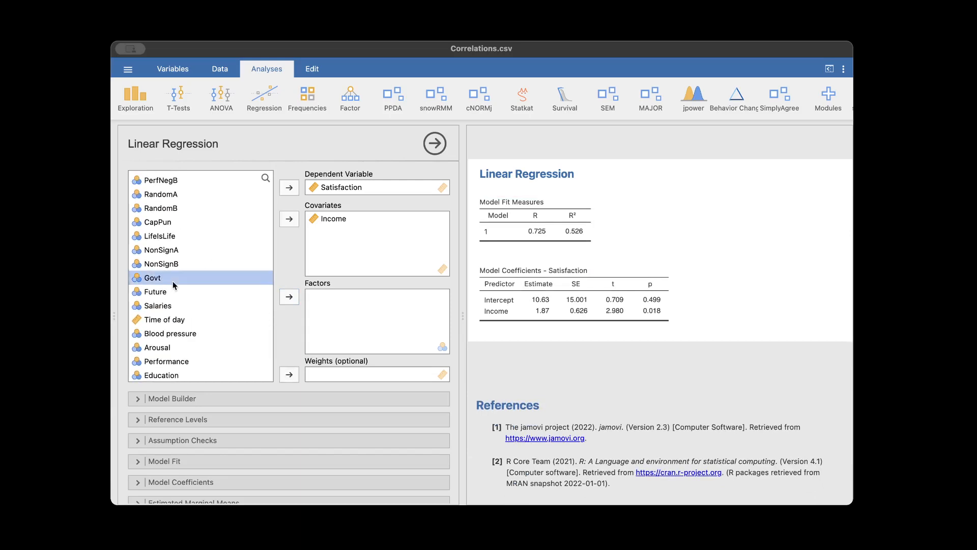
click(285, 297)
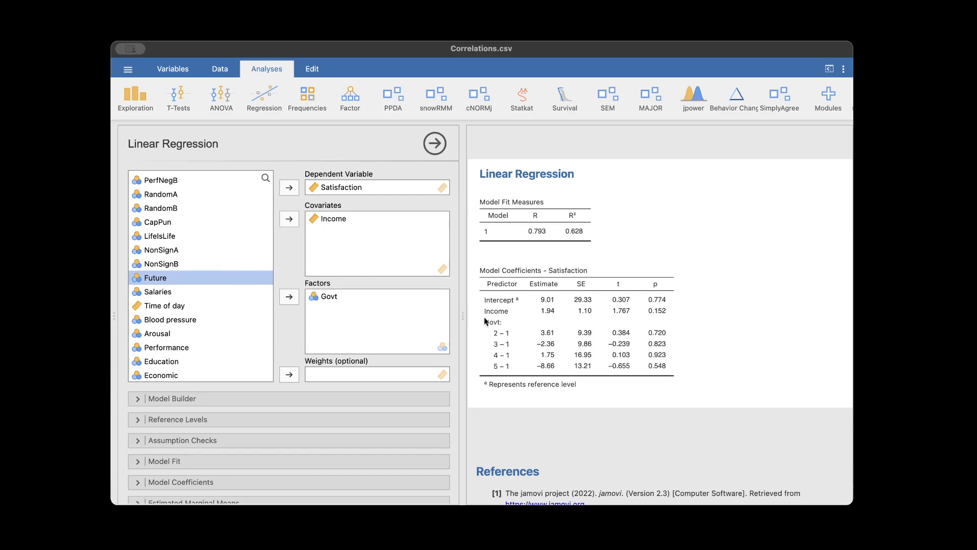
scroll(555, 343, down, 1)
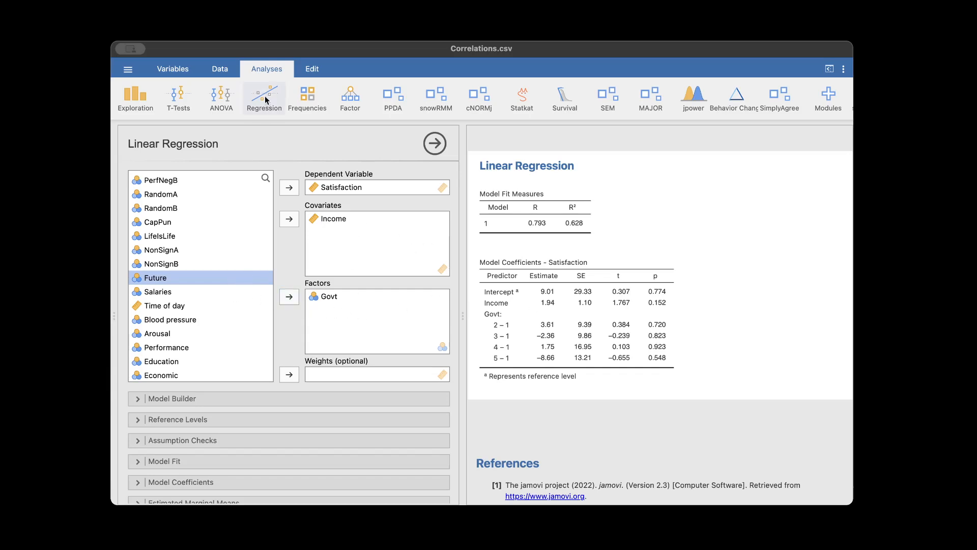
Look through the dataset's columns, including Govt, Satisfaction, Income, Video and Violence, to check the values behind the regression
click(227, 72)
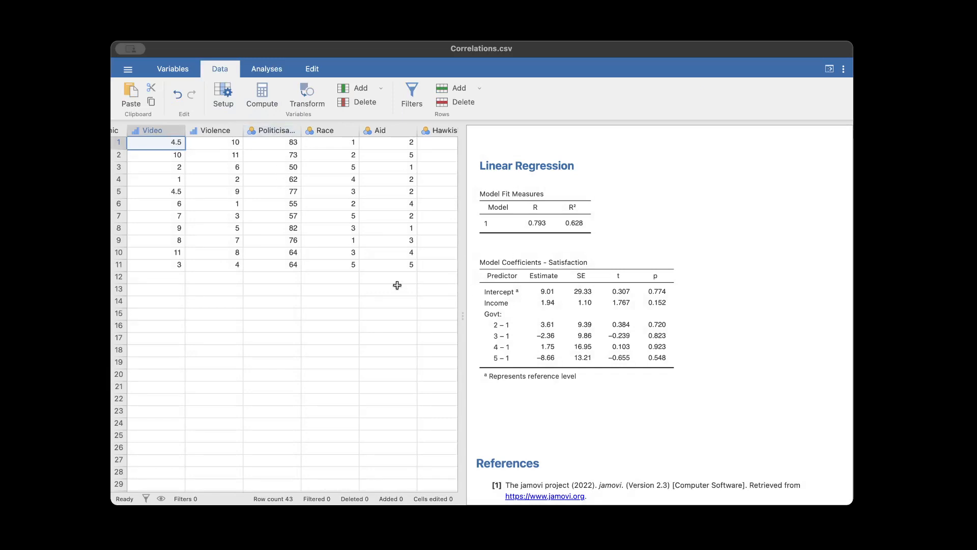
scroll(397, 285, right, 5)
scroll(397, 285, left, 5)
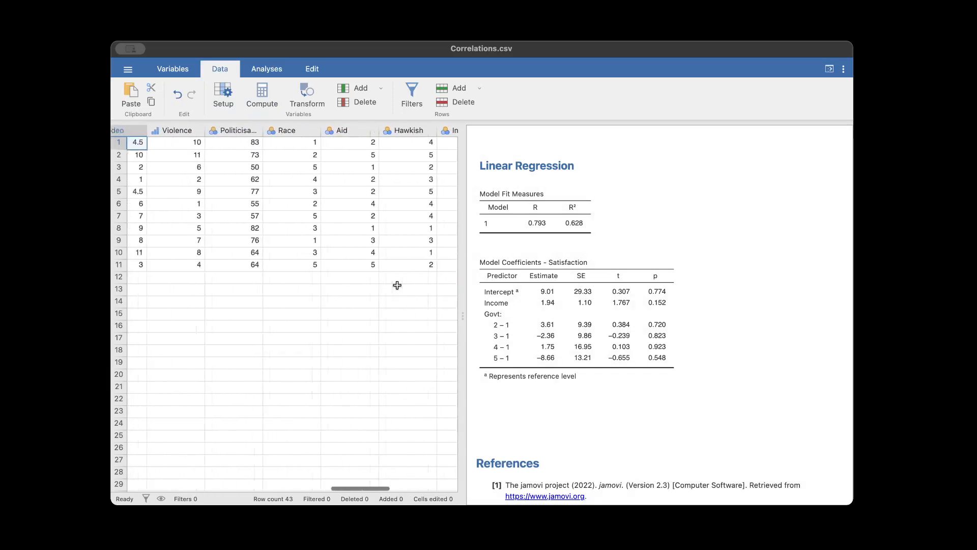
scroll(397, 285, left, 5)
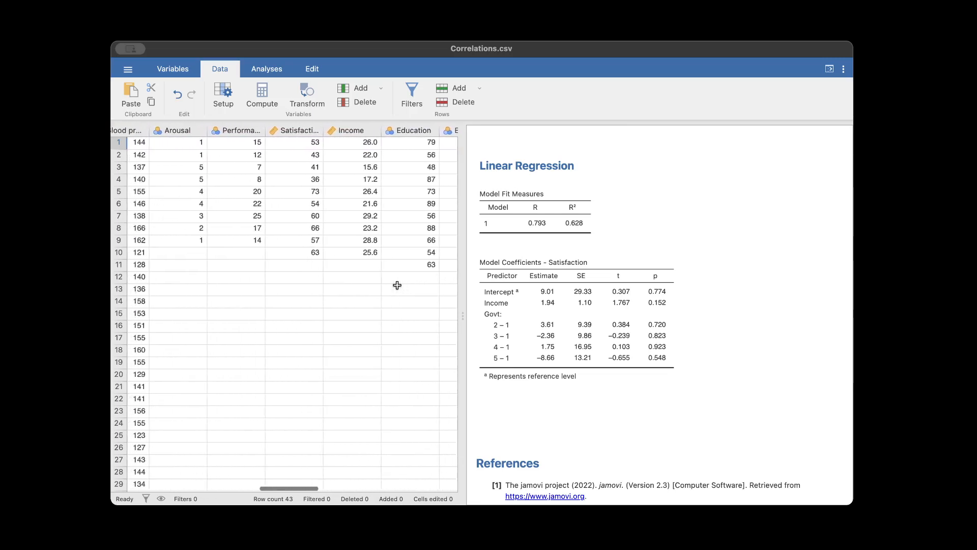
scroll(397, 285, left, 5)
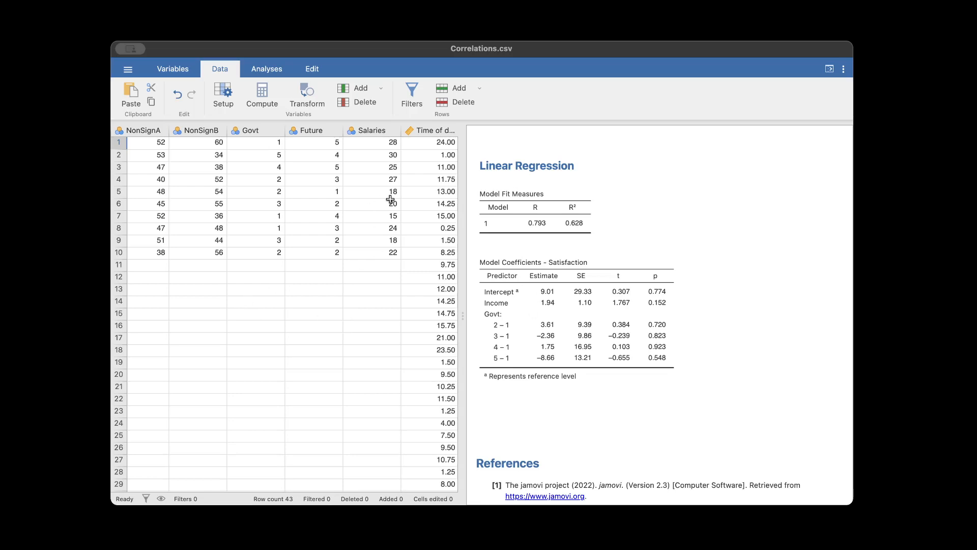
scroll(390, 199, right, 3)
scroll(390, 199, right, 10)
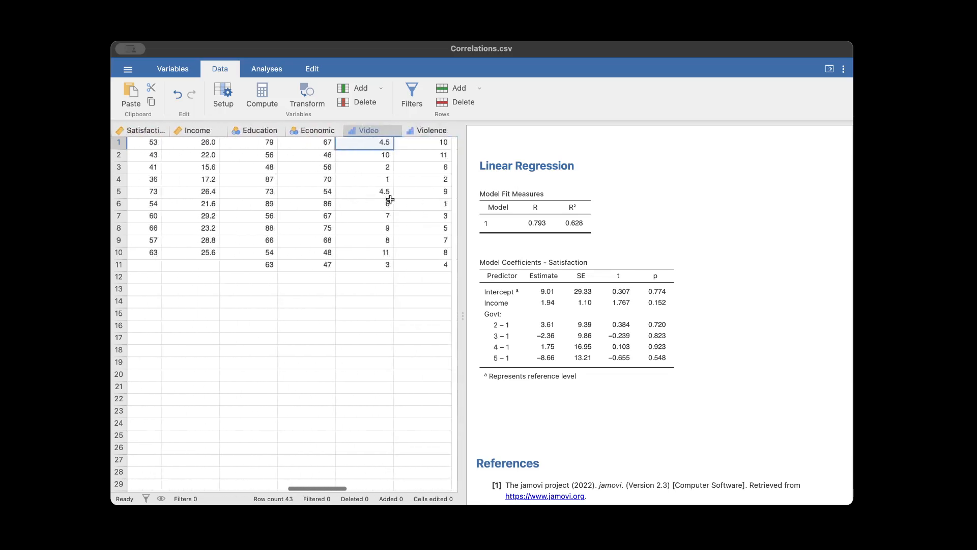
Return to the linear regression options and expand the Model Builder to show the predictors in Block 1
click(542, 224)
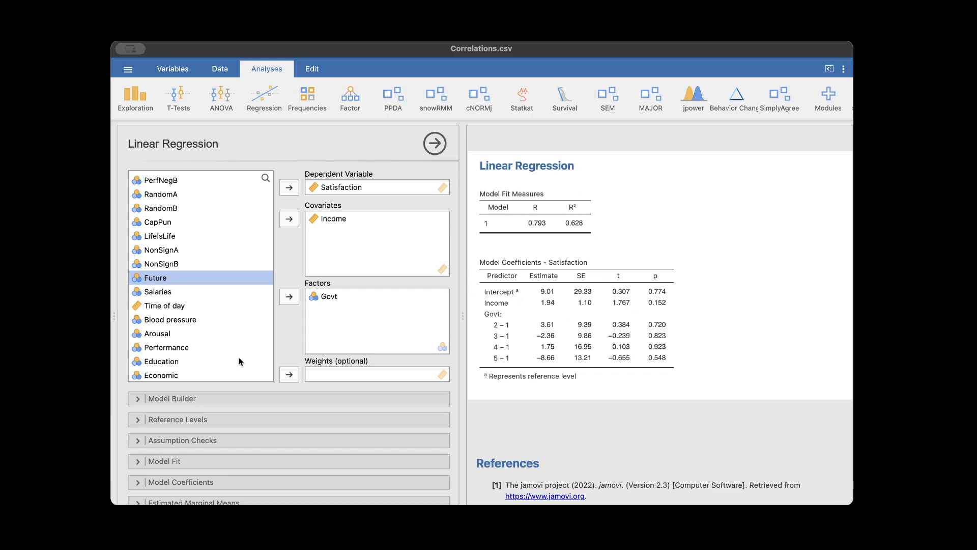
scroll(239, 356, down, 4)
scroll(293, 419, down, 2)
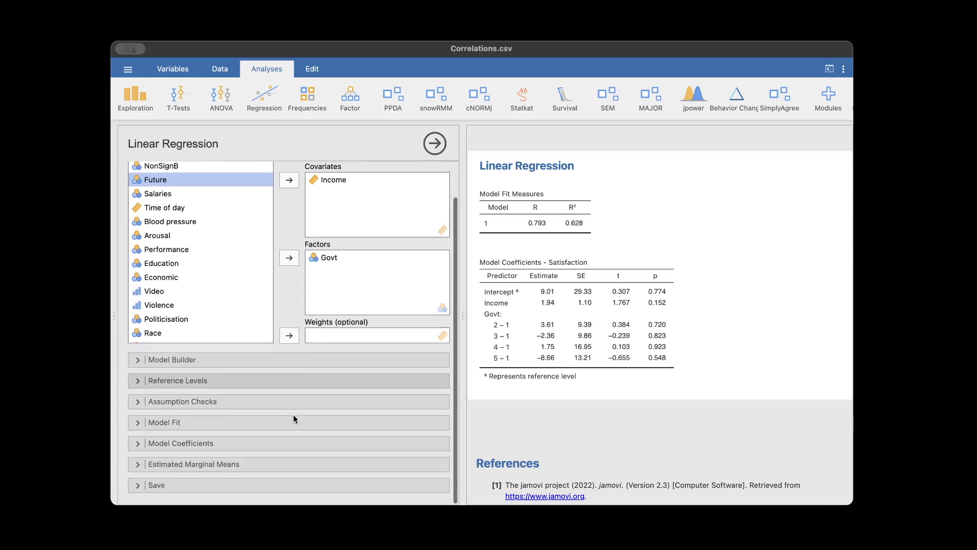
click(137, 360)
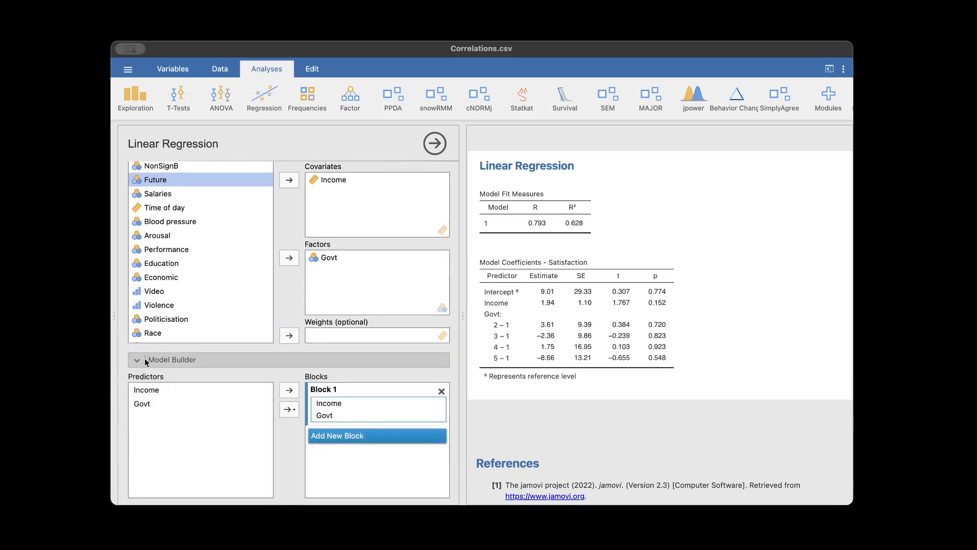
scroll(144, 359, down, 4)
scroll(143, 357, down, 1)
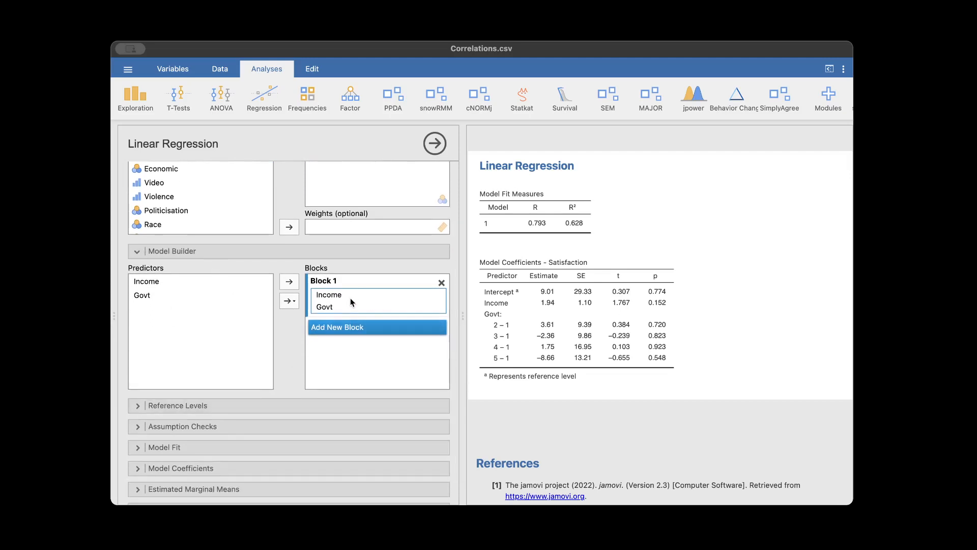
Try Race as an additional factor in the linear regression, and take it out of the model again
scroll(350, 297, up, 3)
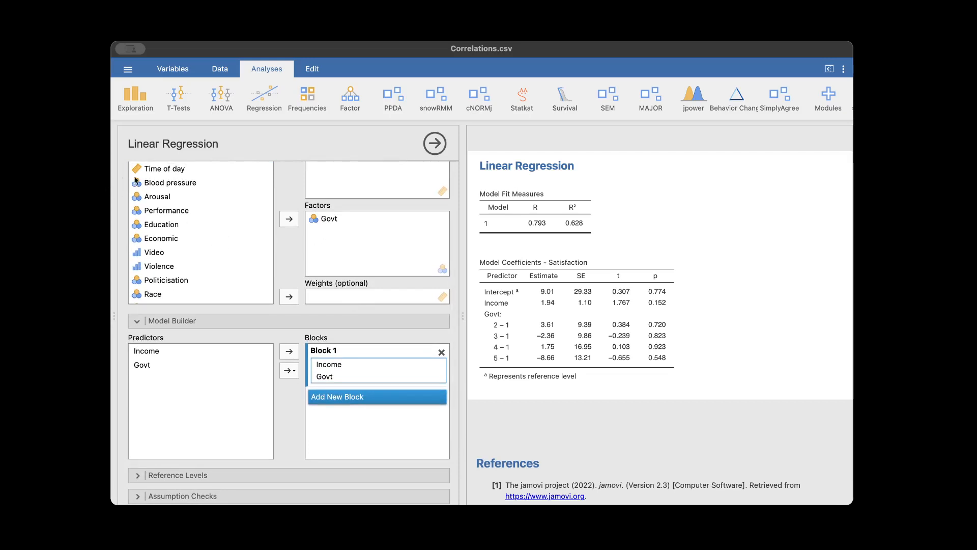
scroll(157, 265, down, 1)
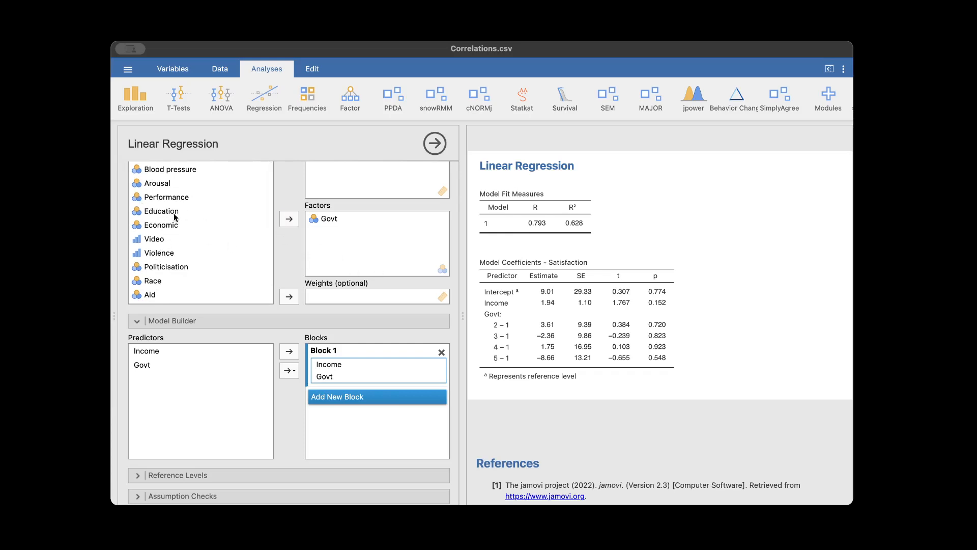
scroll(147, 291, down, 2)
click(148, 256)
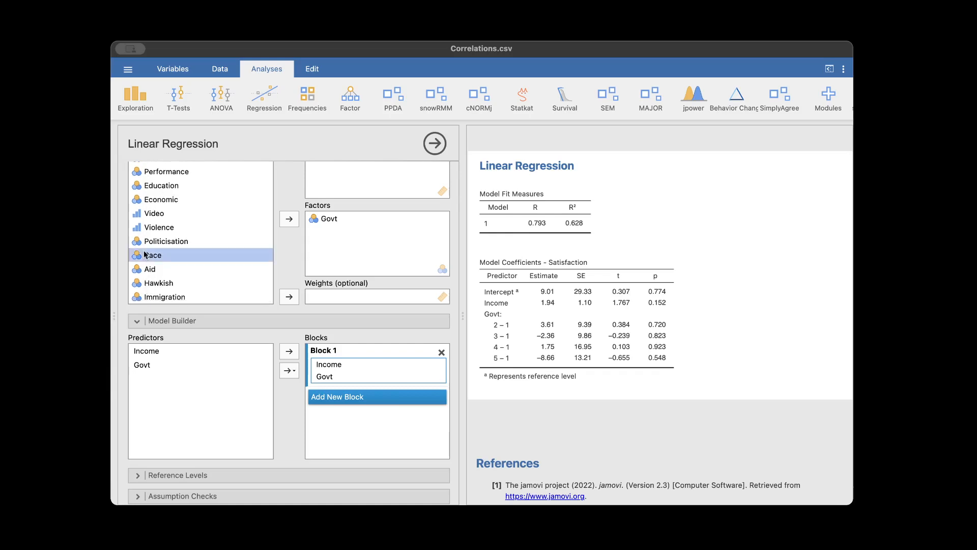
click(288, 219)
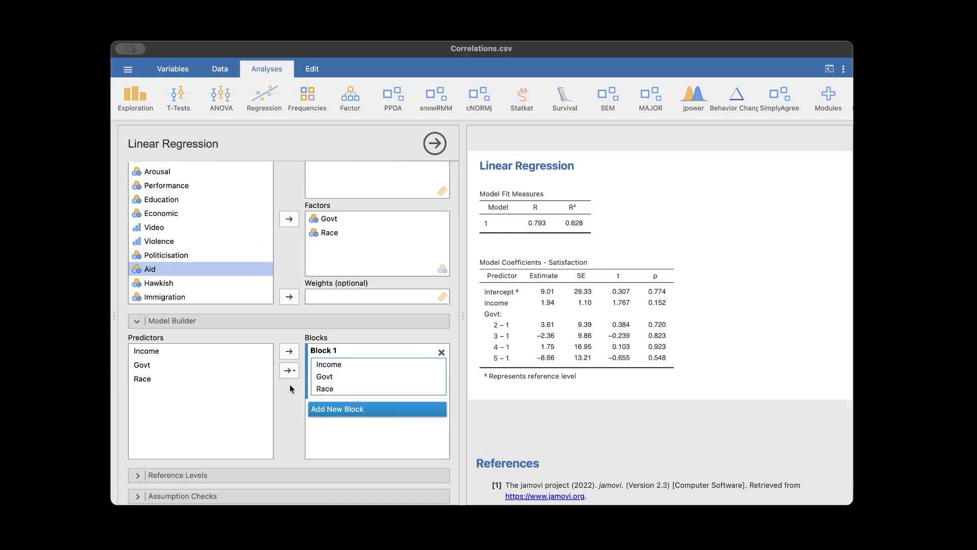
click(325, 232)
click(286, 216)
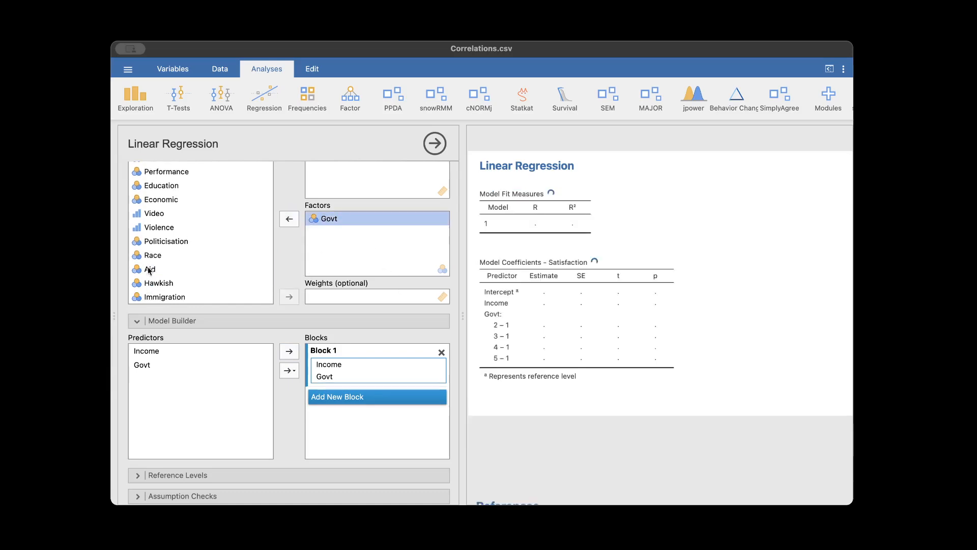
Add Immigration as a second factor in the linear regression alongside Govt
scroll(178, 290, down, 2)
click(195, 253)
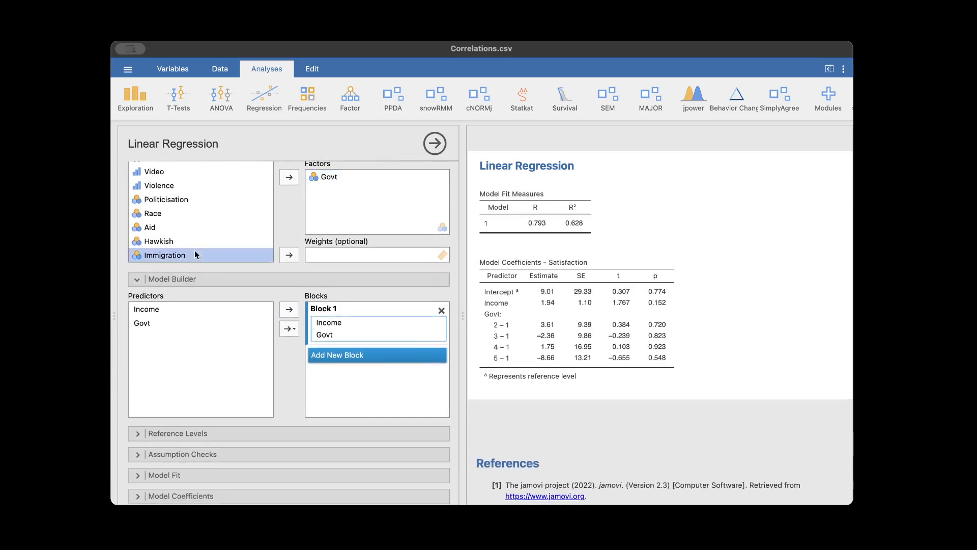
click(289, 178)
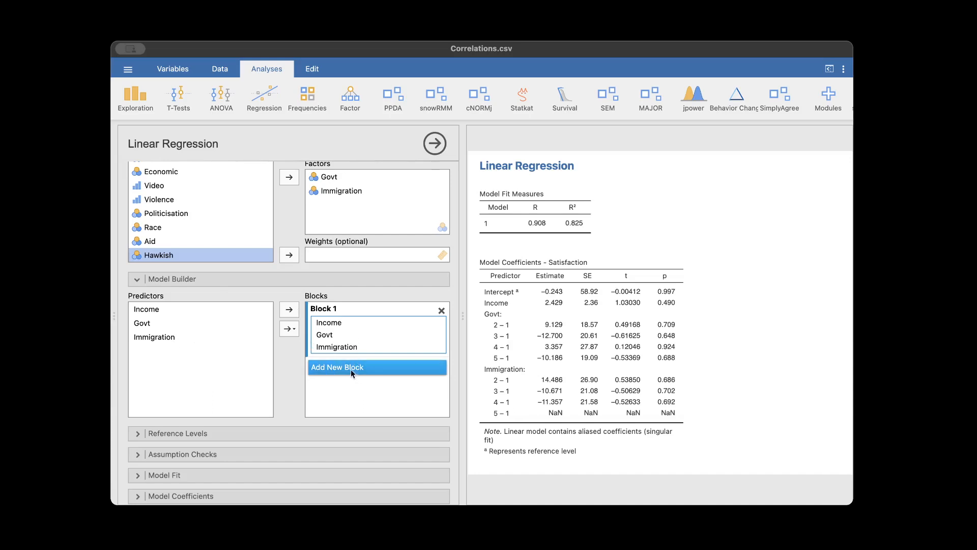
Remove Immigration from Block 1 and add an empty Block 2 in the Model Builder
click(327, 323)
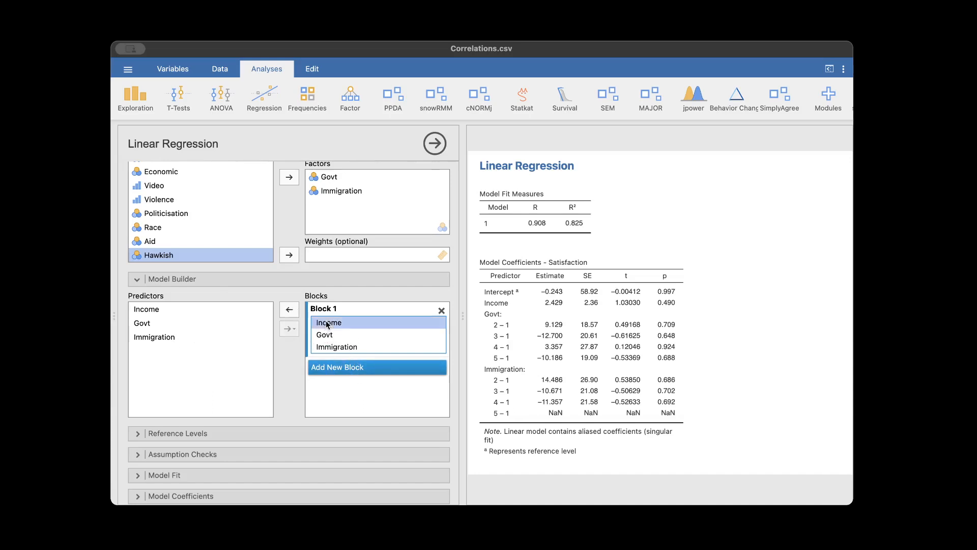
click(326, 335)
click(328, 346)
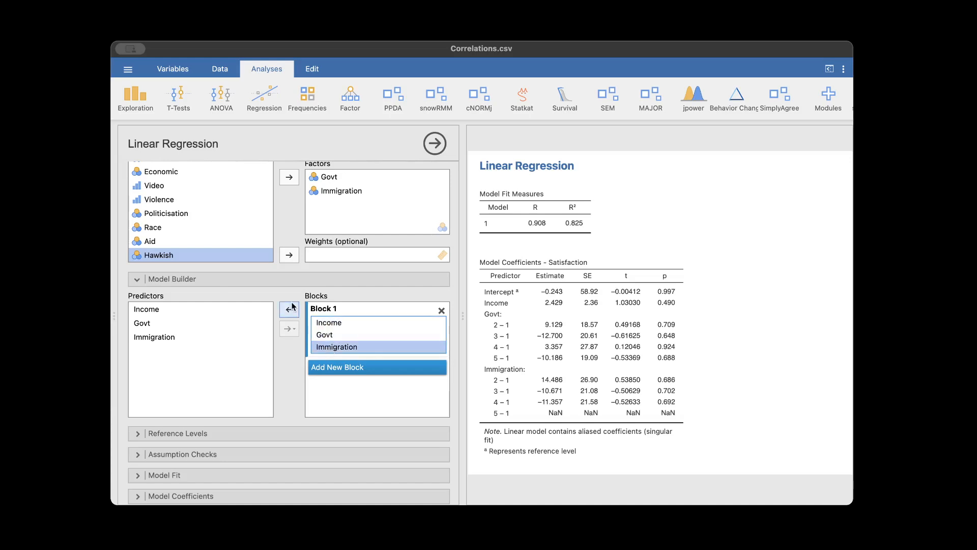
click(289, 309)
click(335, 353)
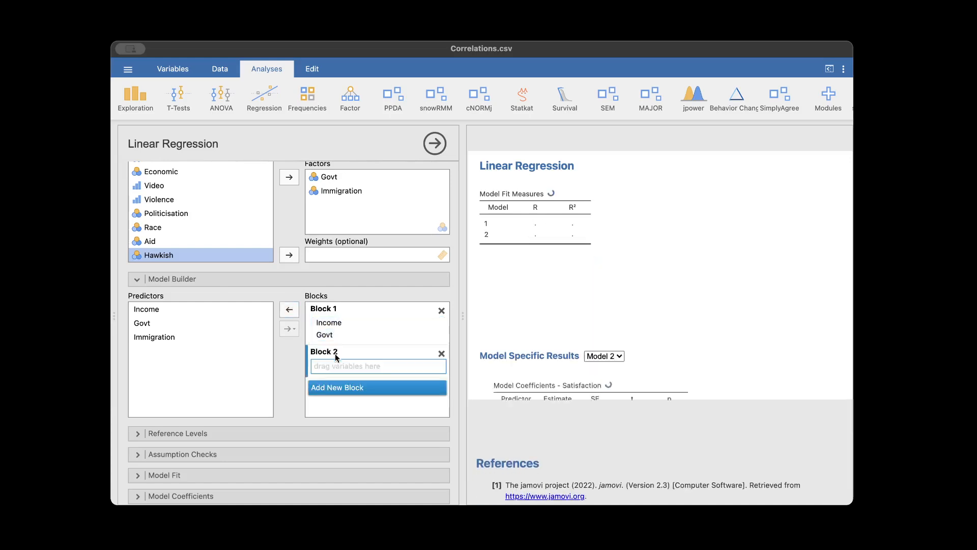
Try to assign Income to Block 2 as a main effect, discarding the extra Block 3
click(154, 310)
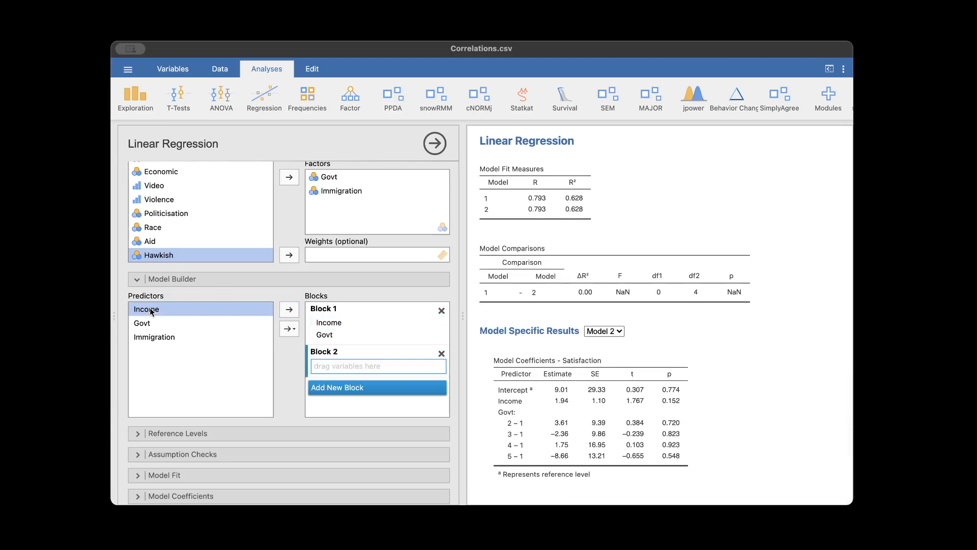
click(322, 387)
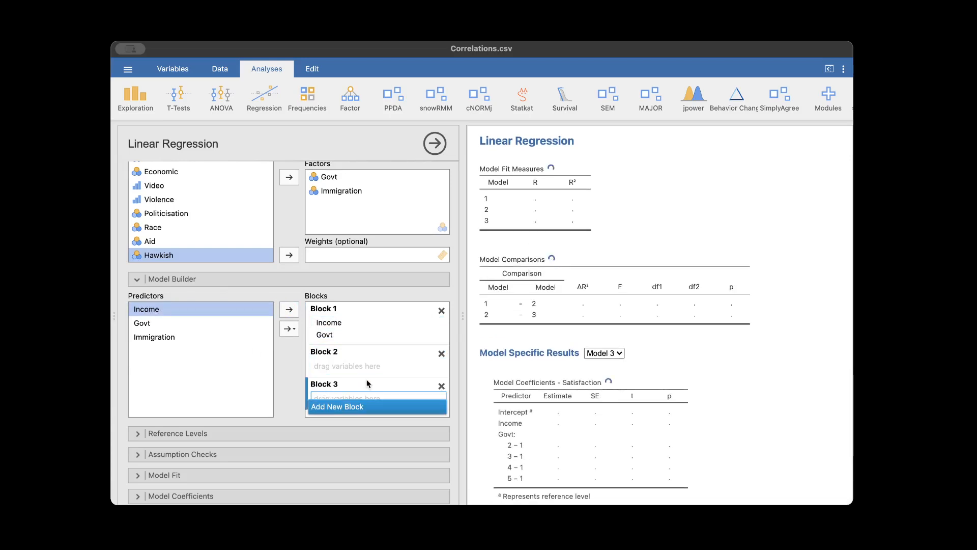
click(441, 386)
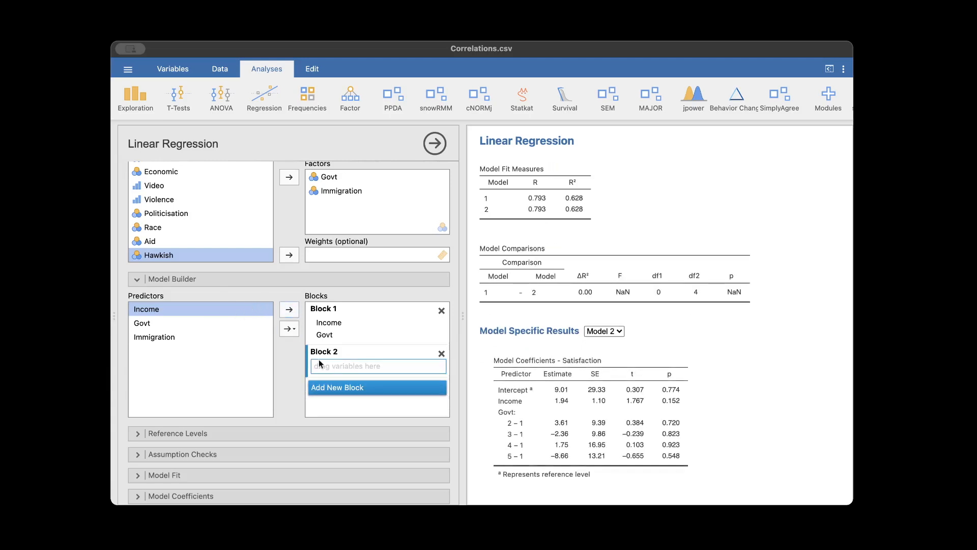
drag(153, 311, 330, 367)
click(293, 331)
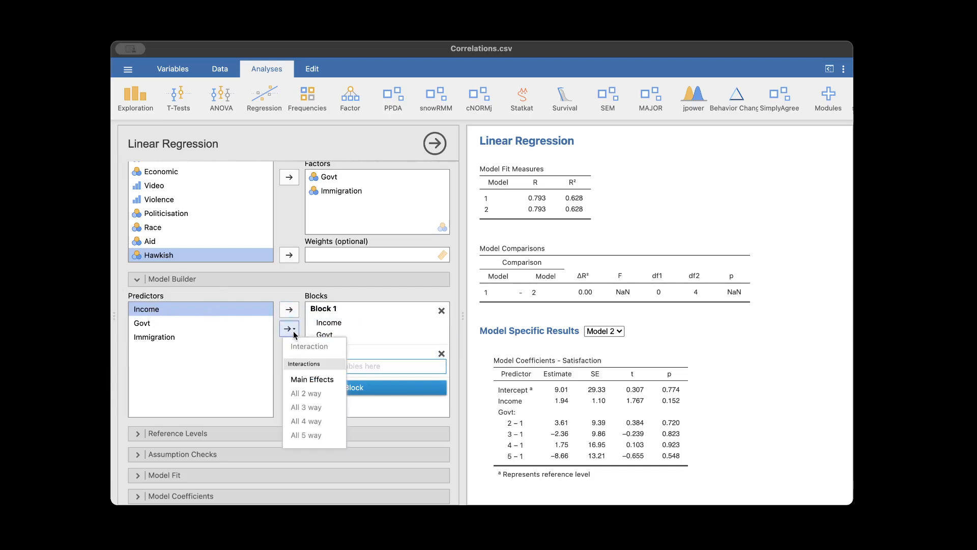
click(310, 382)
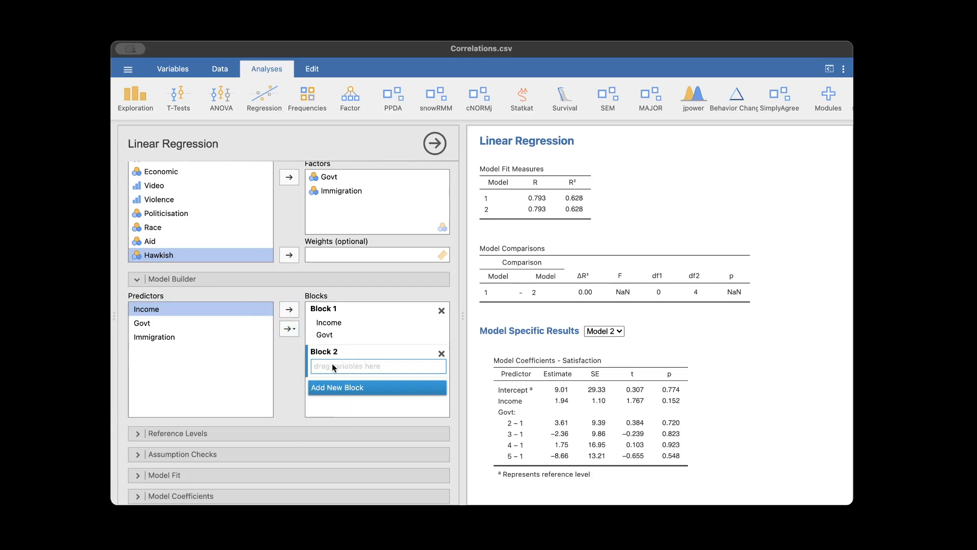
click(290, 326)
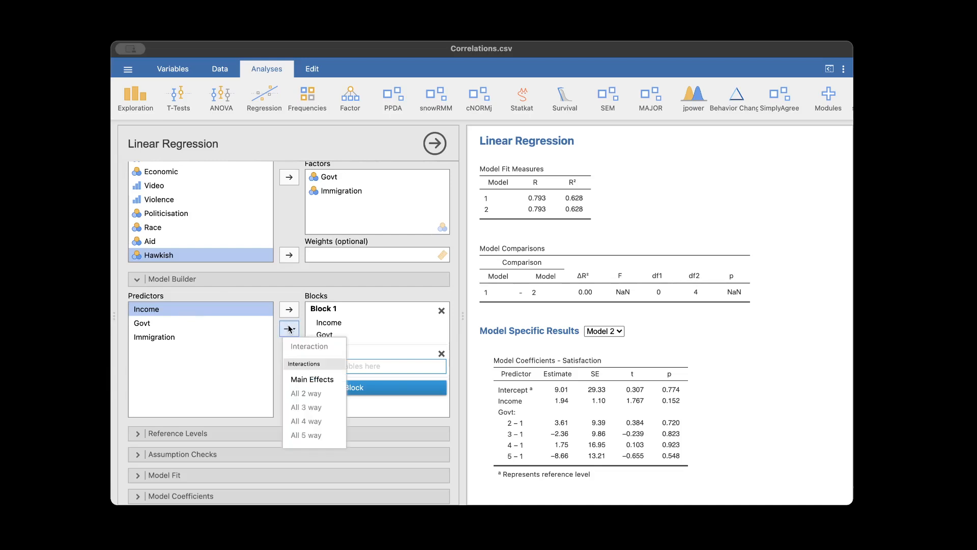
click(347, 322)
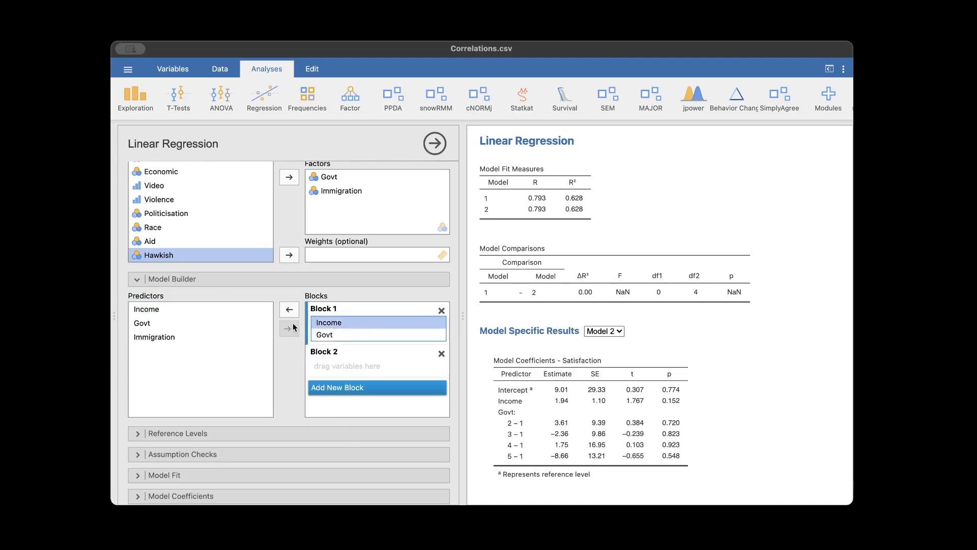
Add Immigration back to Block 1 and re-enter Income as the last predictor of that block
click(214, 336)
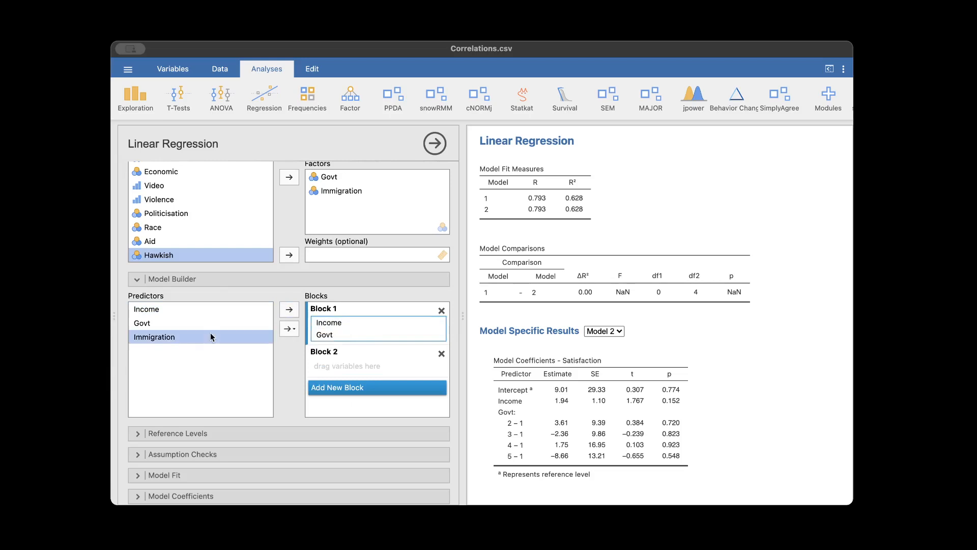
click(285, 309)
click(373, 323)
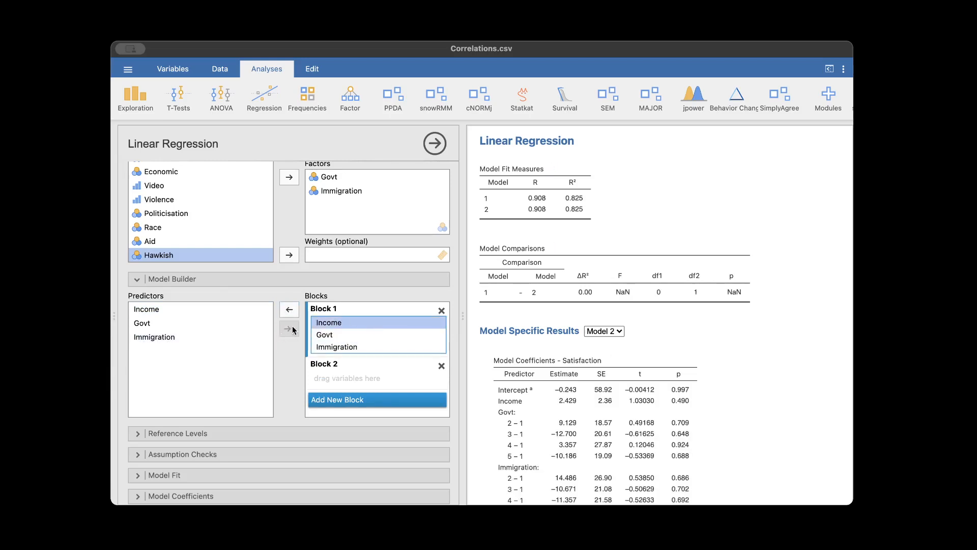
click(289, 310)
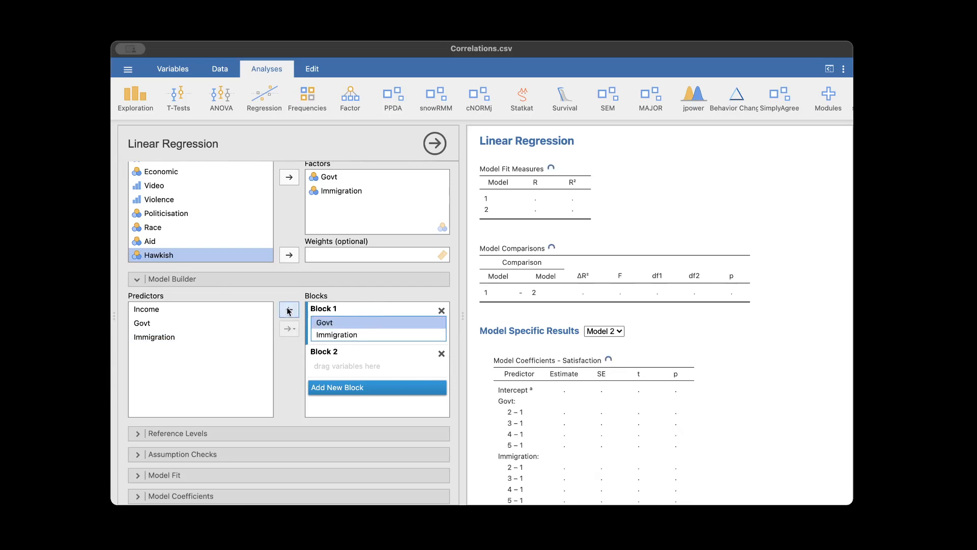
click(219, 313)
click(288, 309)
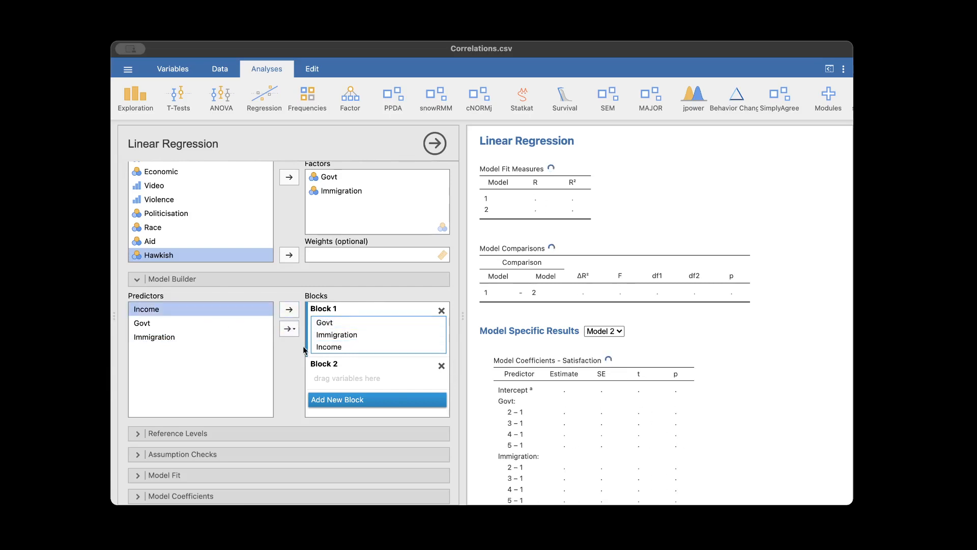
Try adding to Block 2, entering Income and Immigration together as an interaction term
click(288, 331)
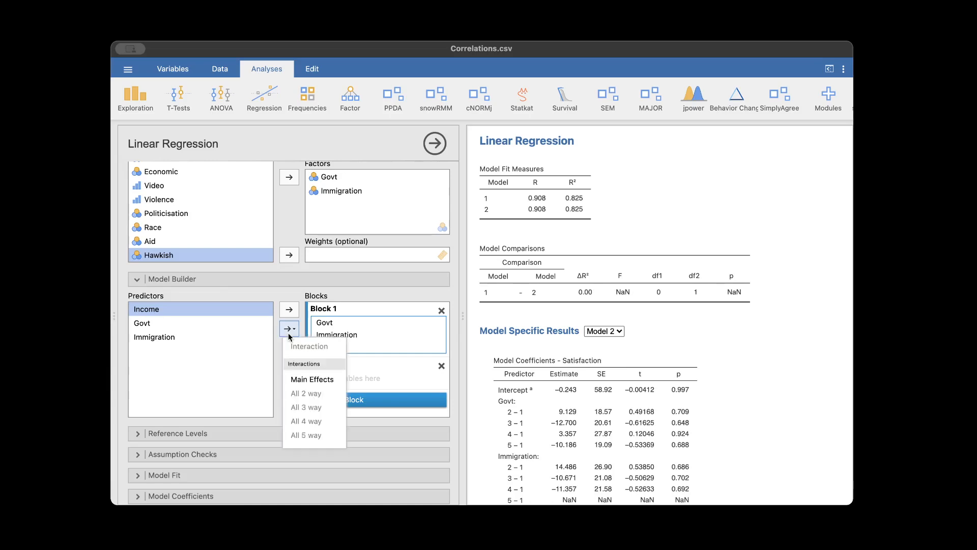
click(298, 382)
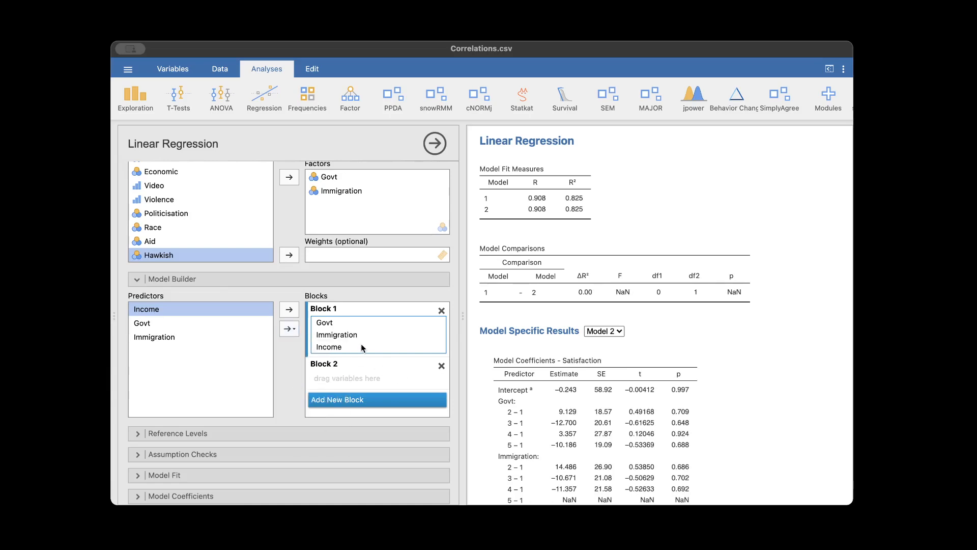
scroll(652, 363, down, 3)
scroll(653, 366, down, 2)
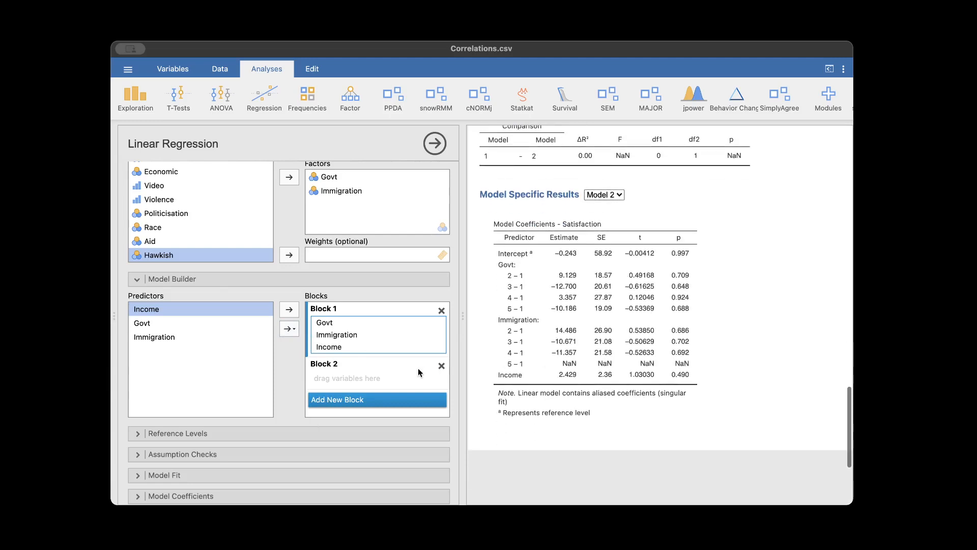
click(358, 379)
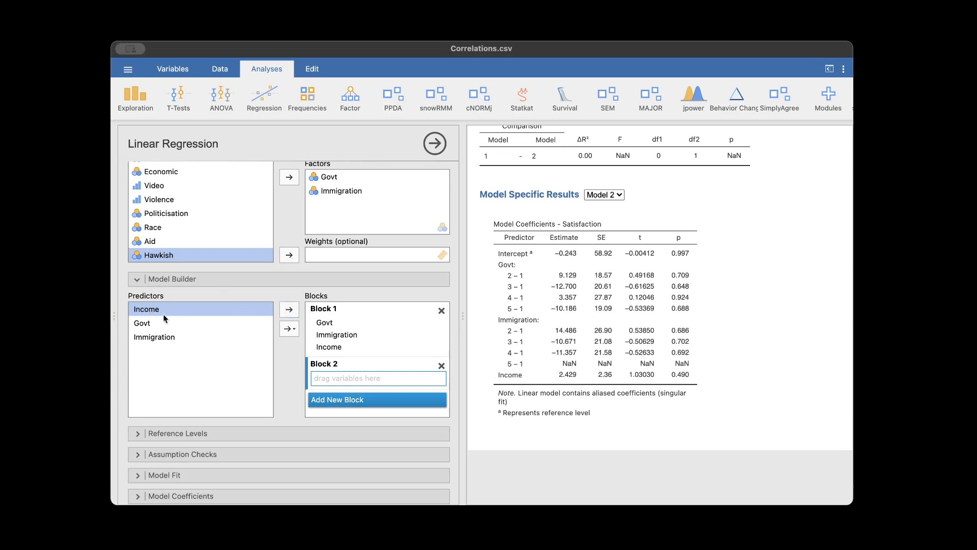
drag(146, 313, 326, 379)
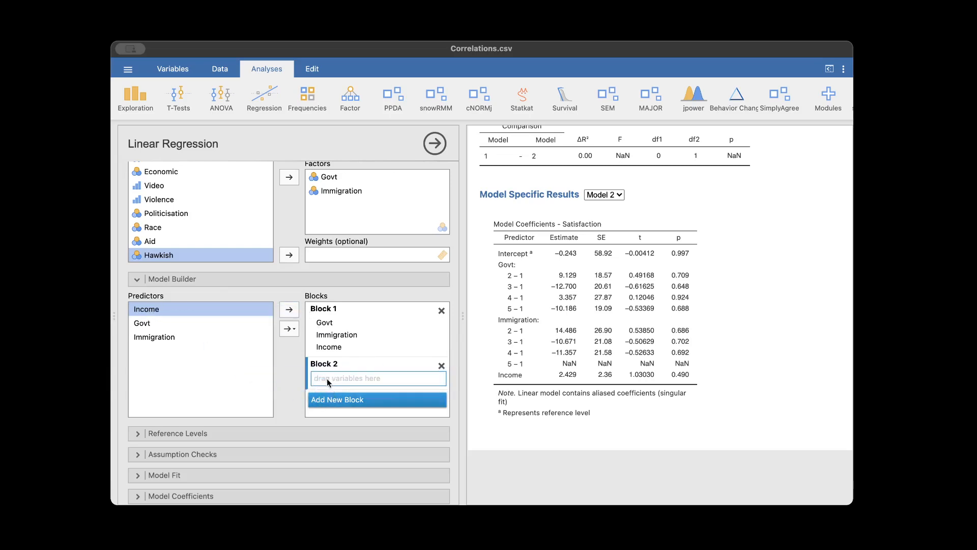
super+click(146, 338)
drag(148, 338, 338, 378)
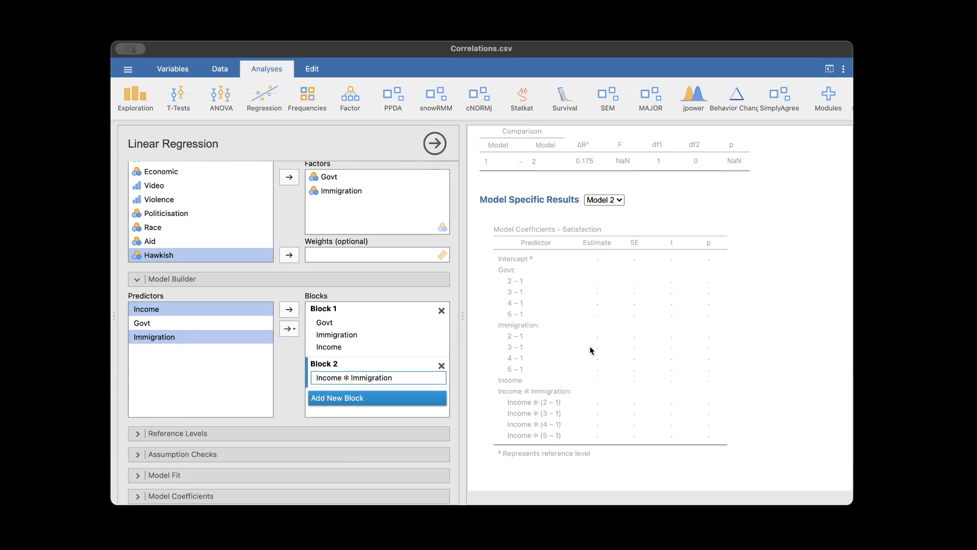
Review the fit and comparison tables for the interaction model, and delete Block 2 from the Model Builder
scroll(592, 351, up, 5)
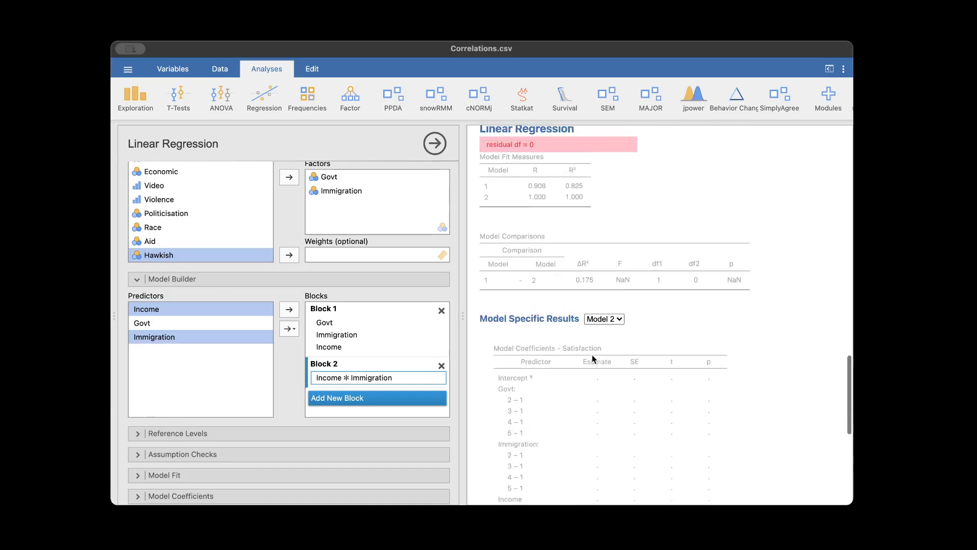
scroll(592, 358, down, 3)
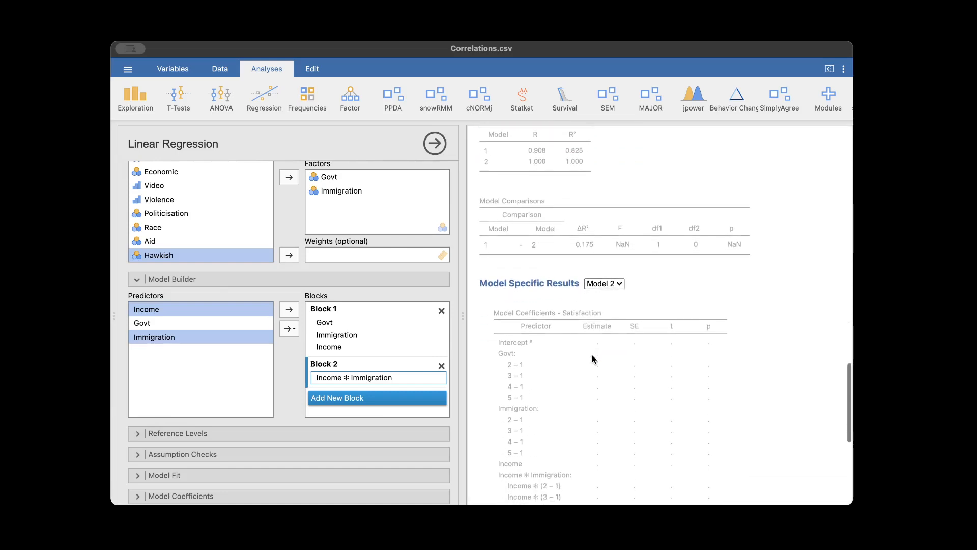
scroll(591, 354, up, 4)
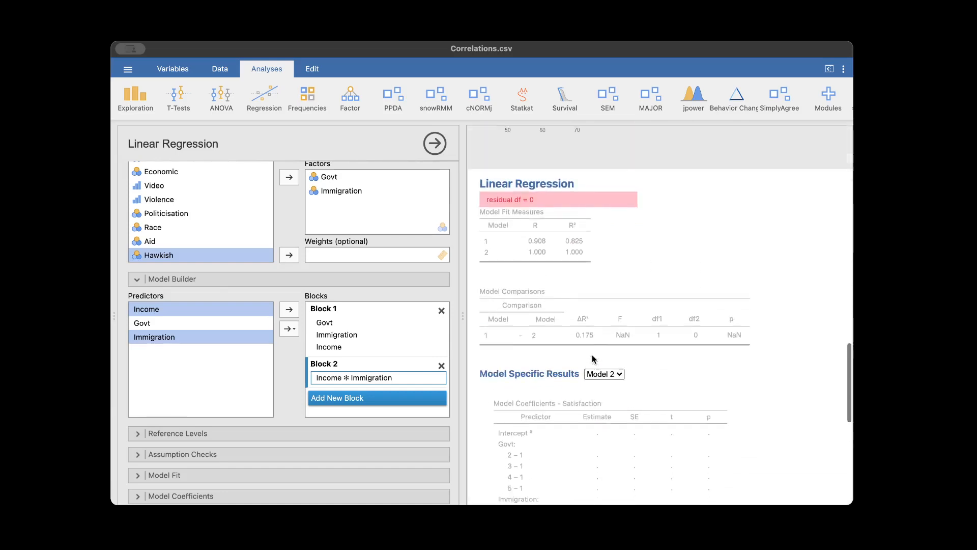
click(441, 366)
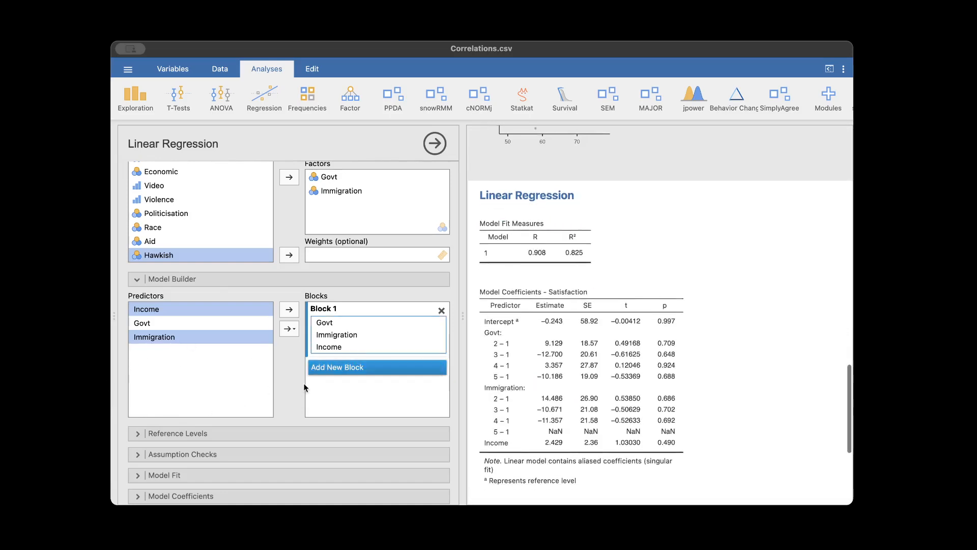
Remove Immigration, Govt and Income from Block 1 of the Model Builder
click(344, 335)
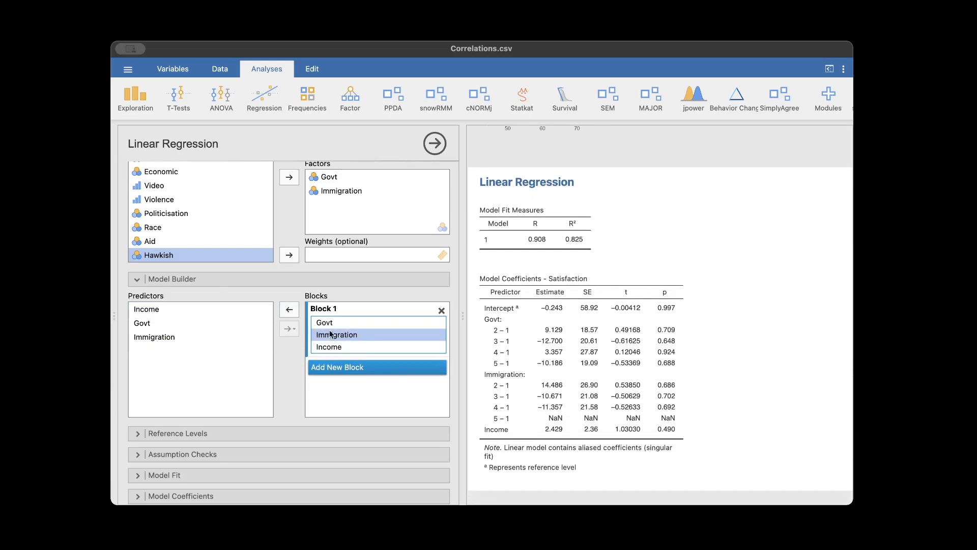
click(289, 309)
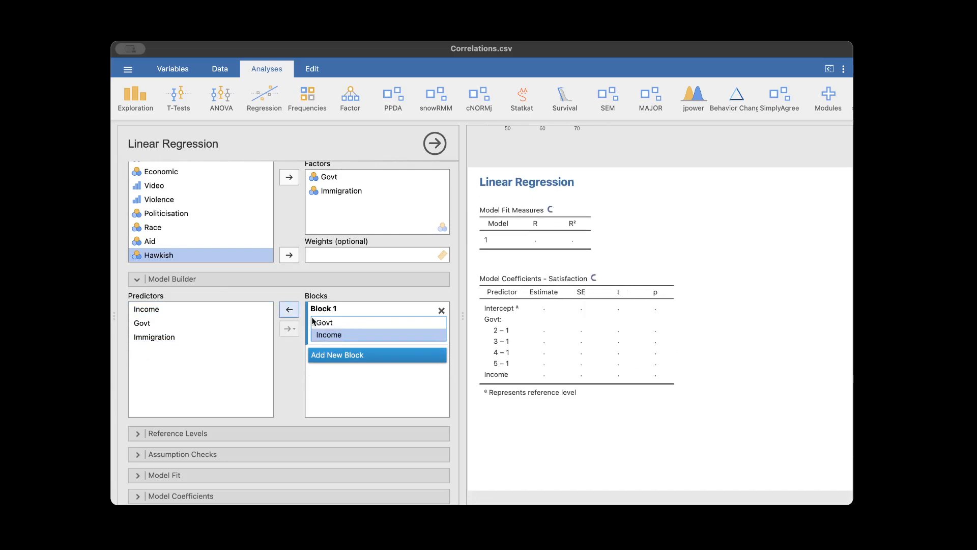
click(318, 323)
click(289, 309)
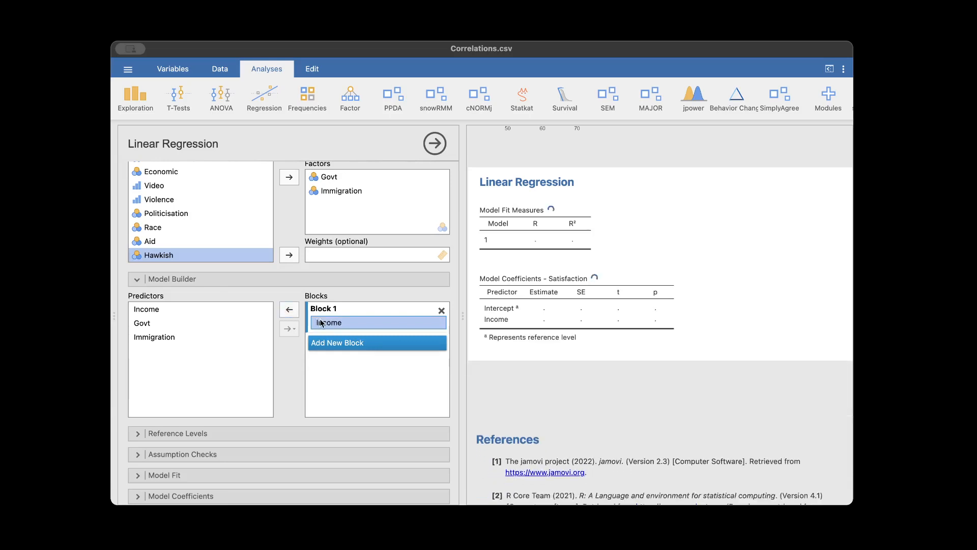
click(289, 309)
Add Income and Govt together to Block 1, including both main effects and the Income ✻ Govt interaction
click(150, 308)
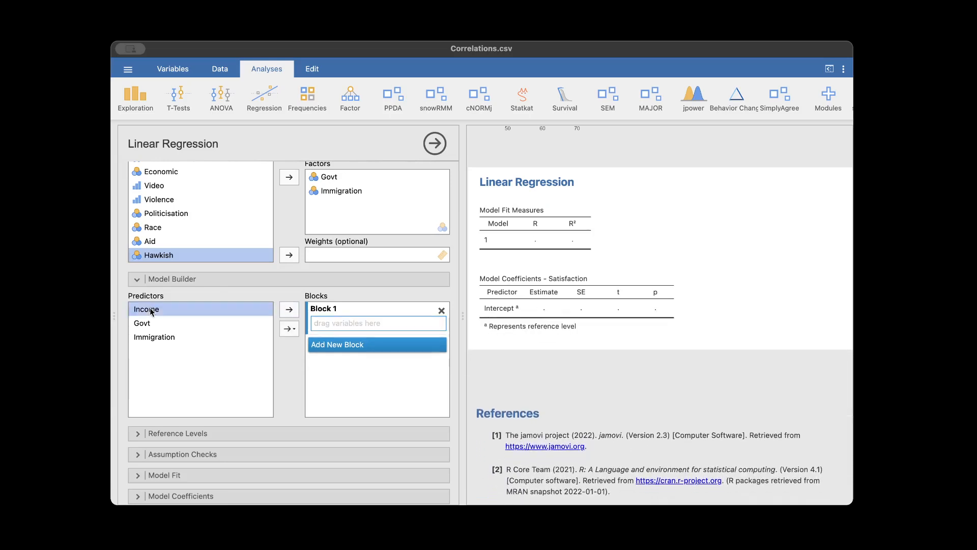
shift+click(148, 323)
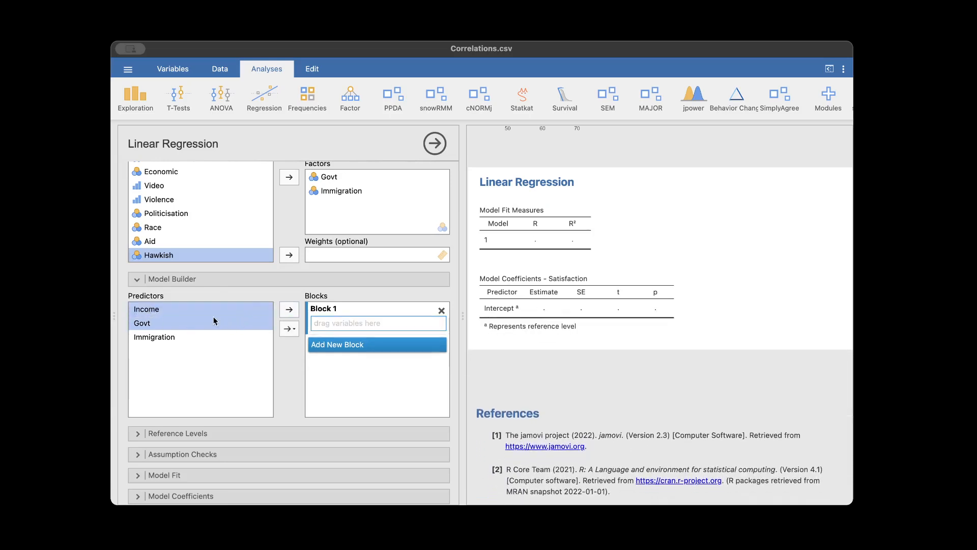
drag(213, 321, 339, 320)
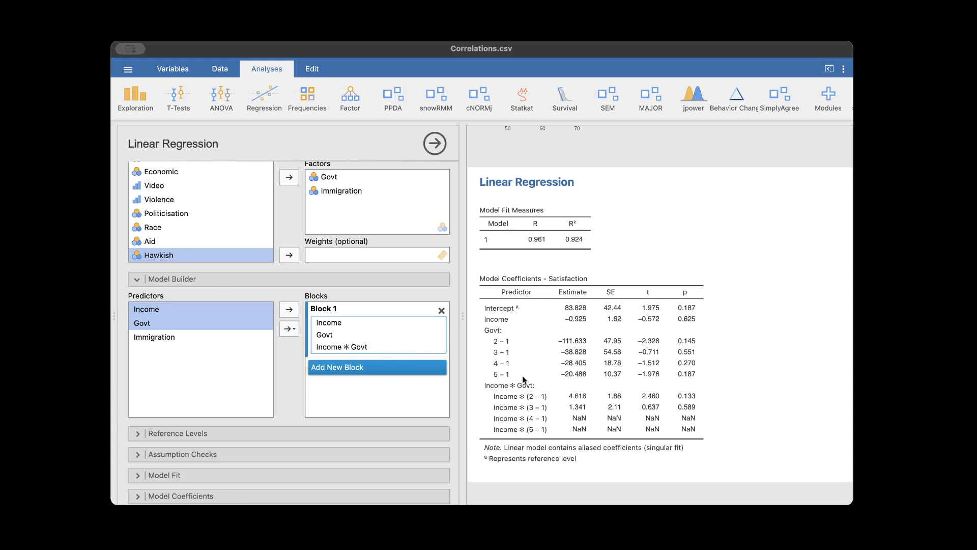
scroll(538, 388, down, 2)
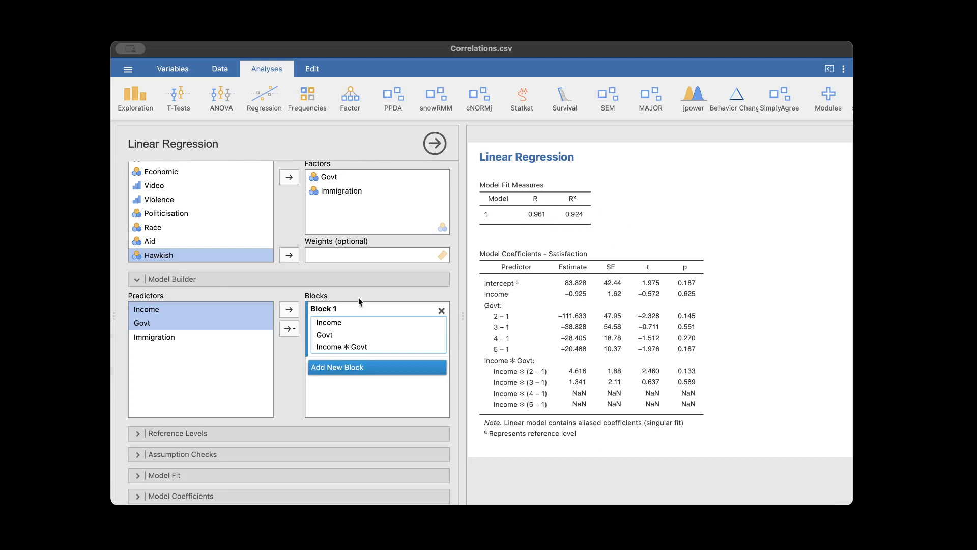
Review the regression's variable assignments and the Reference Levels options for Govt and Immigration
scroll(357, 358, up, 4)
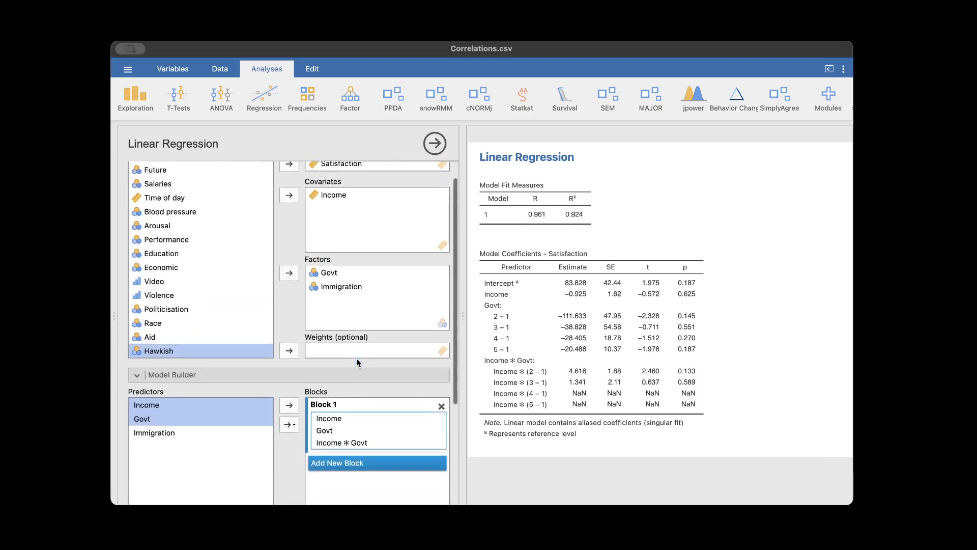
scroll(356, 358, up, 1)
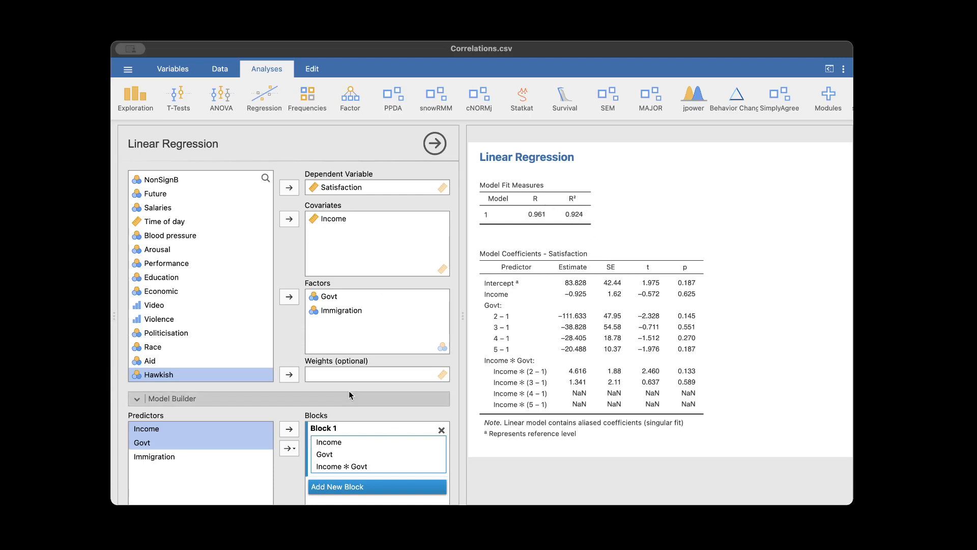
scroll(349, 390, down, 5)
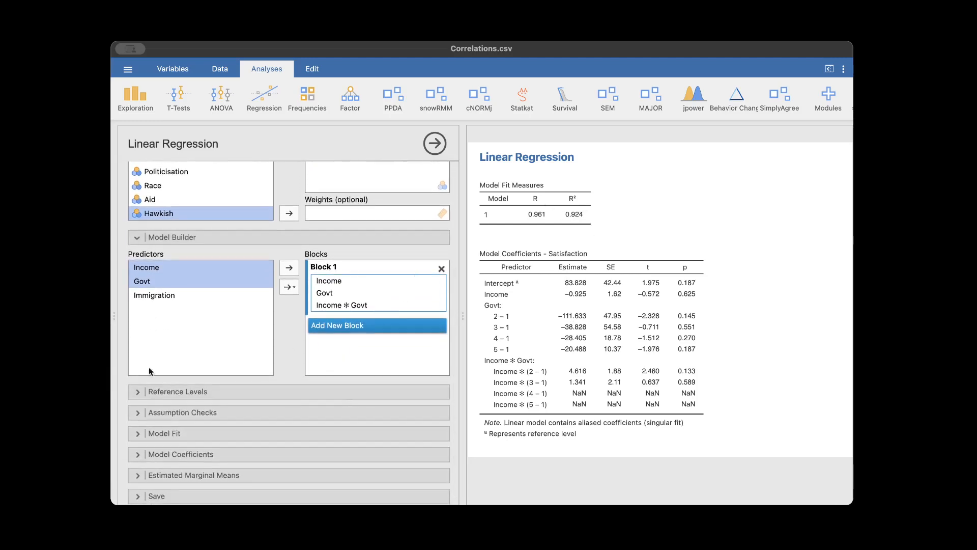
scroll(254, 372, down, 6)
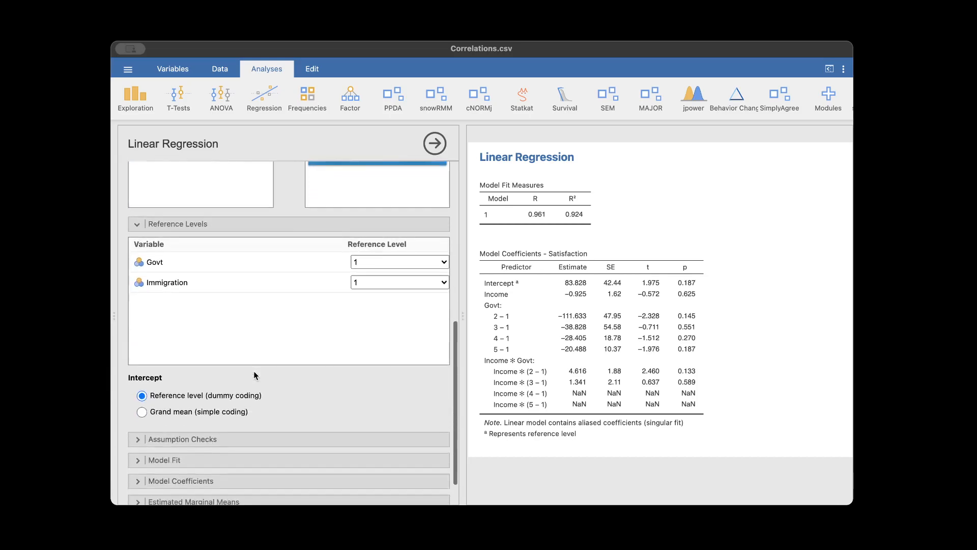
click(129, 224)
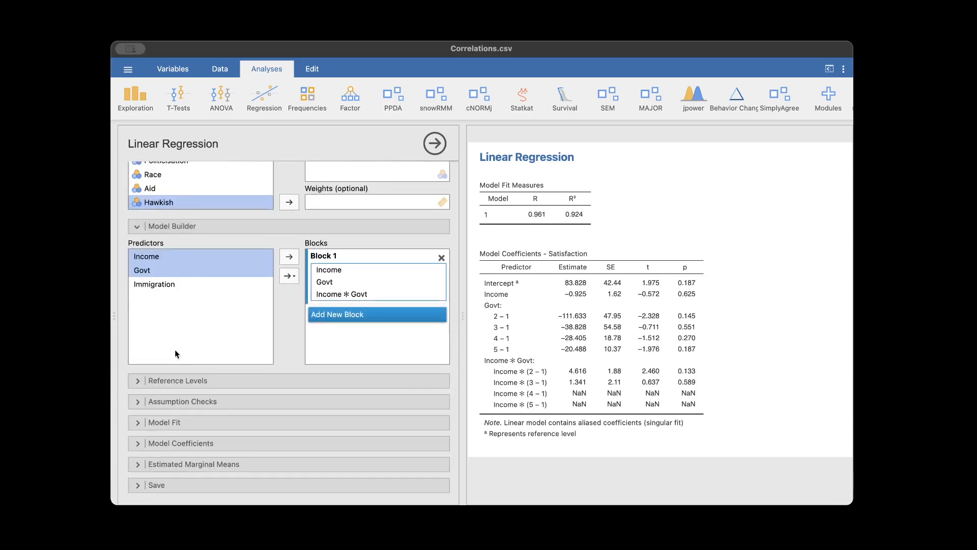
Turn on the Normality test assumption check for the regression and examine its result tables
click(138, 402)
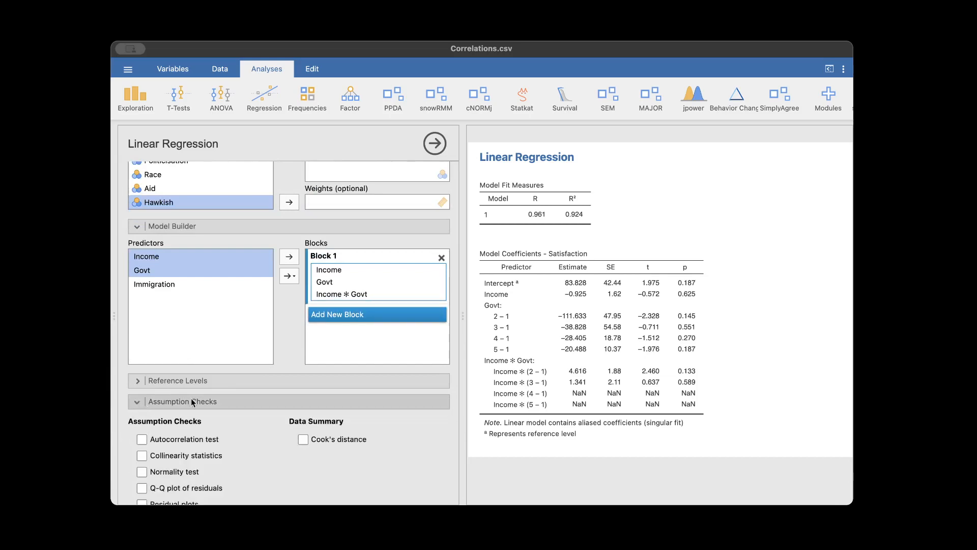
scroll(190, 398, down, 4)
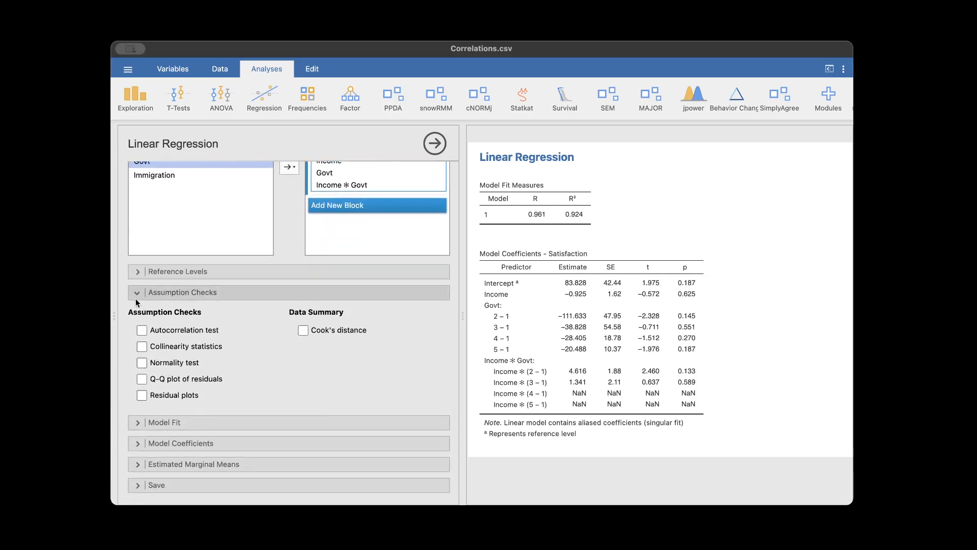
click(182, 362)
scroll(529, 299, down, 1)
scroll(530, 300, down, 5)
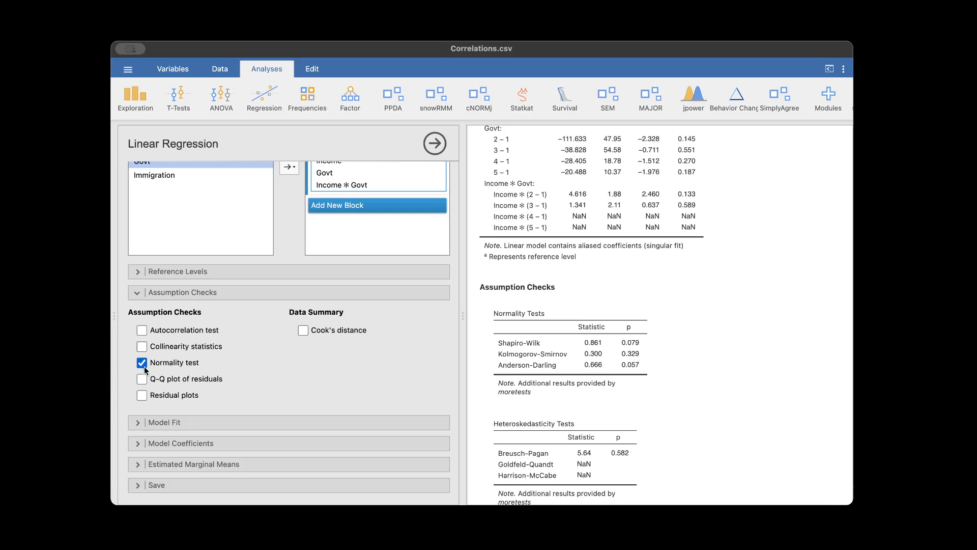
Add Adjusted R² to the model fit measures and check the updated Model Fit Measures table
click(136, 423)
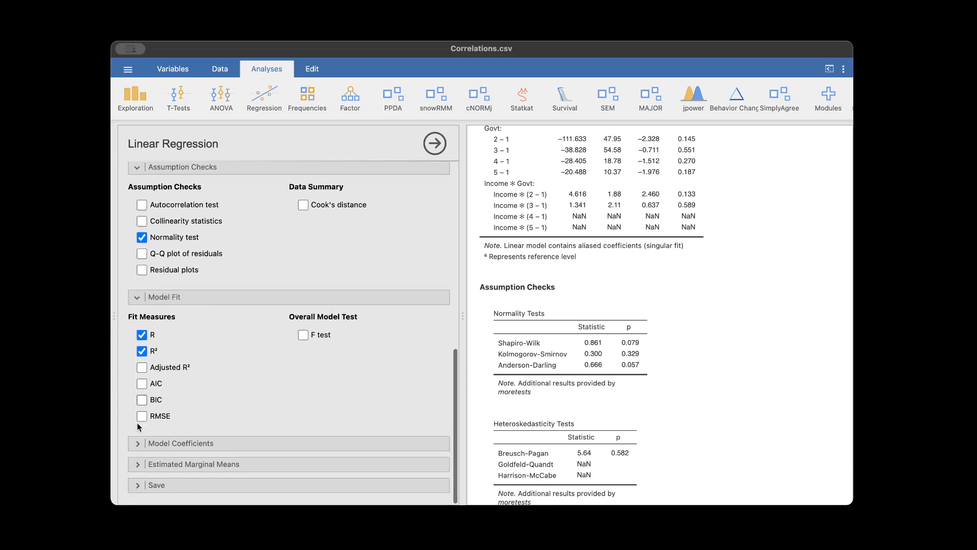
click(160, 368)
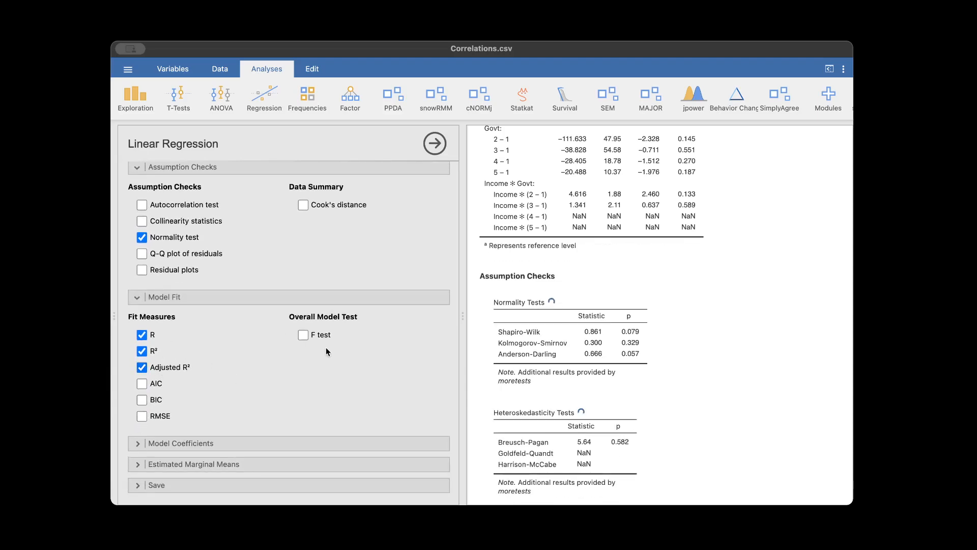
scroll(642, 300, up, 10)
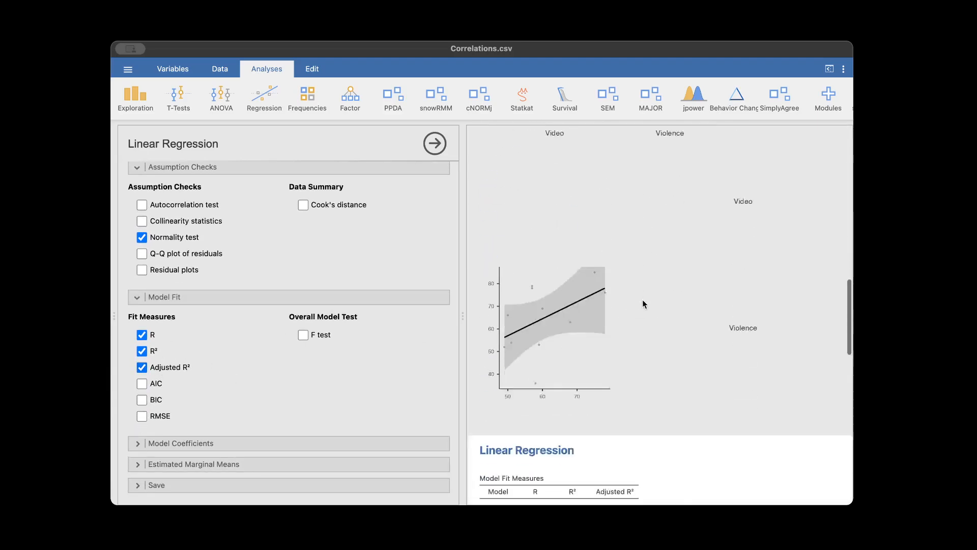
scroll(642, 300, down, 4)
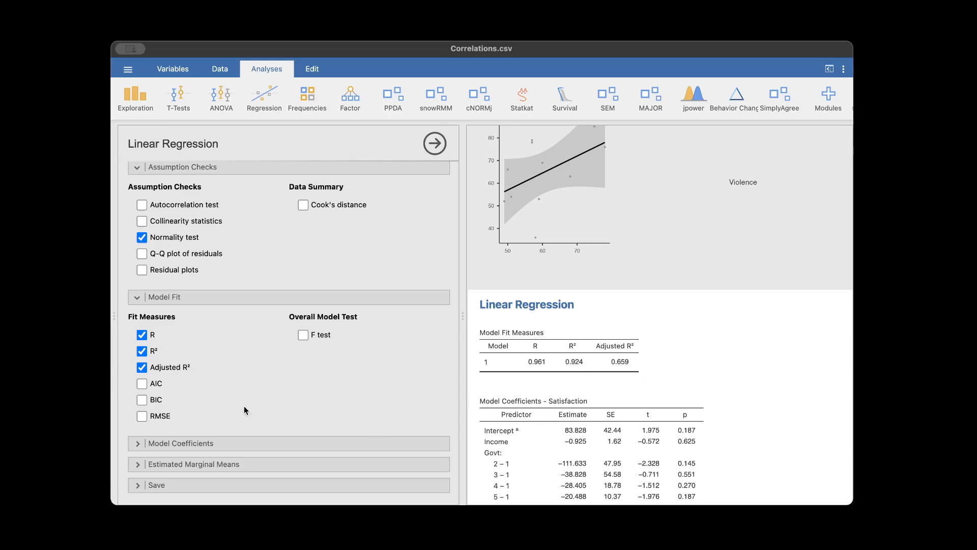
Collapse the Model Fit and Assumption Checks options and look through the Model Coefficients options
click(136, 297)
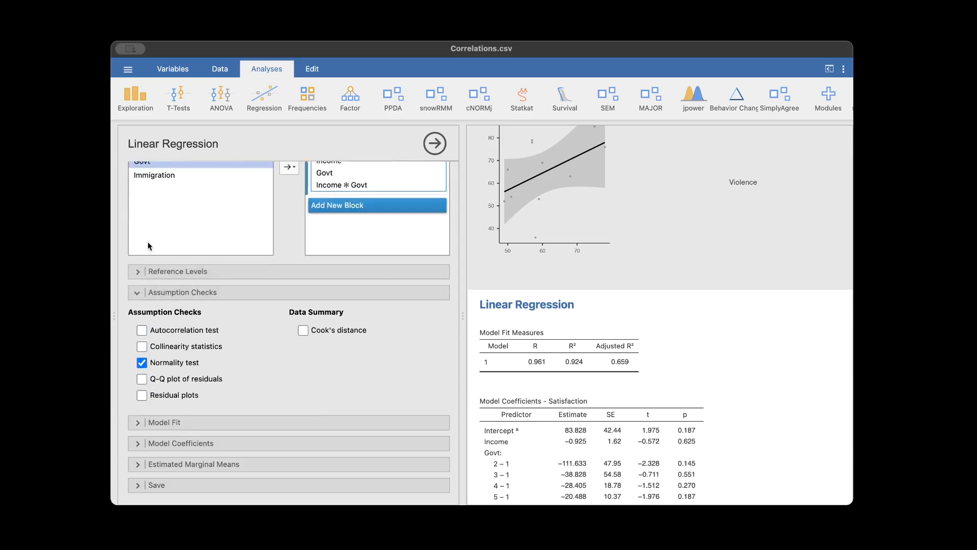
click(138, 294)
click(136, 444)
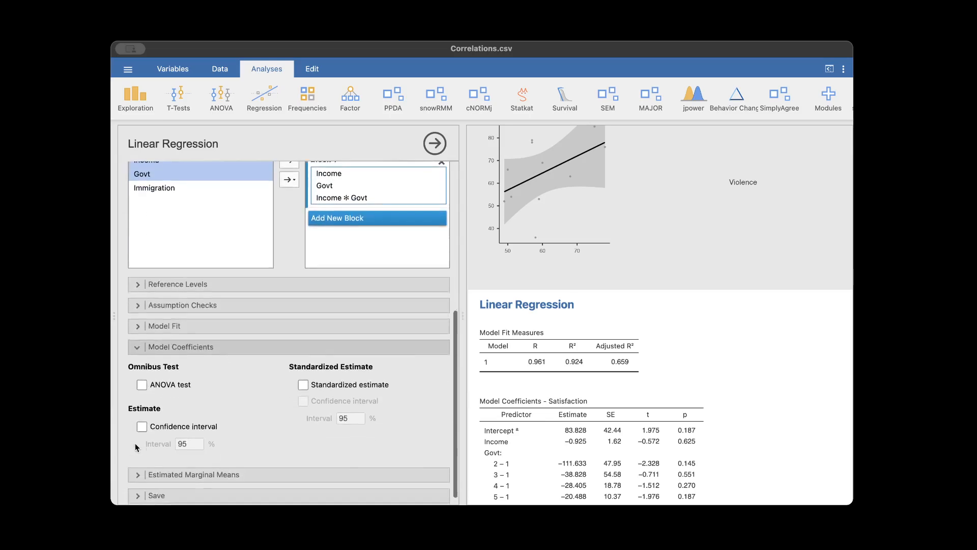
click(136, 337)
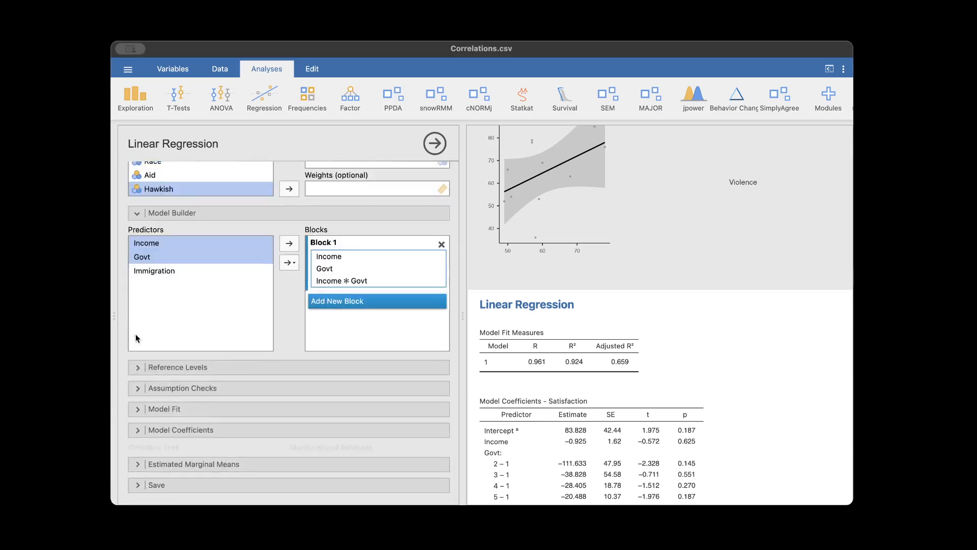
Show the Estimated Marginal Means options and set the regression to save its predicted values
click(139, 464)
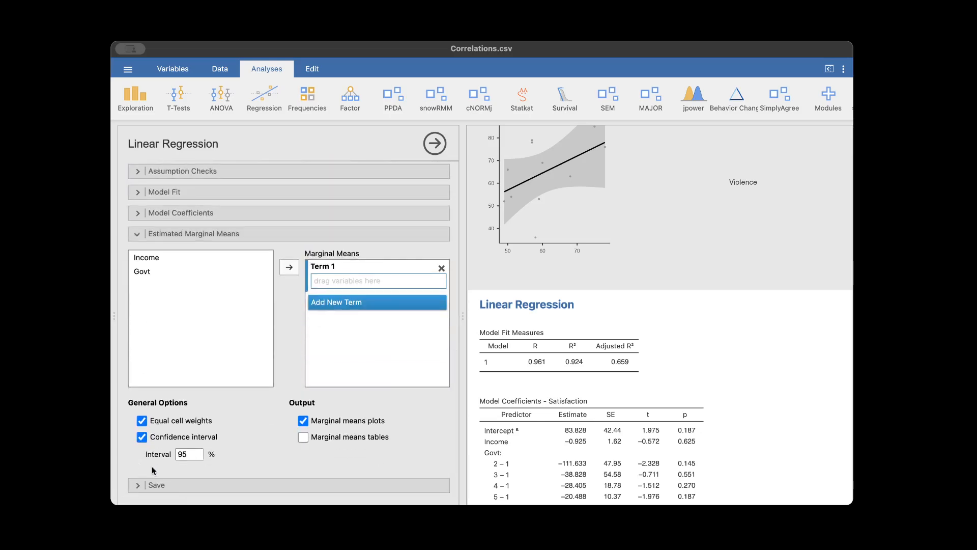
click(139, 485)
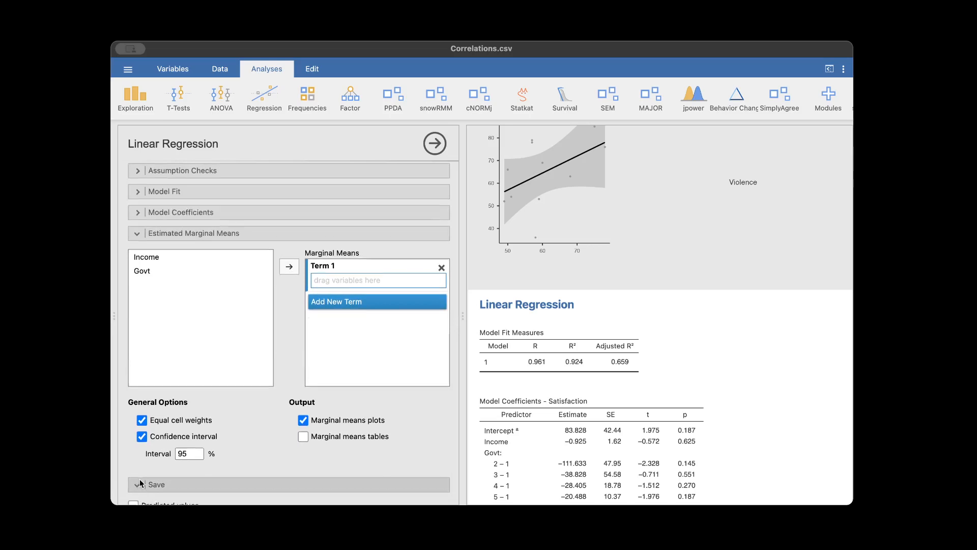
click(133, 448)
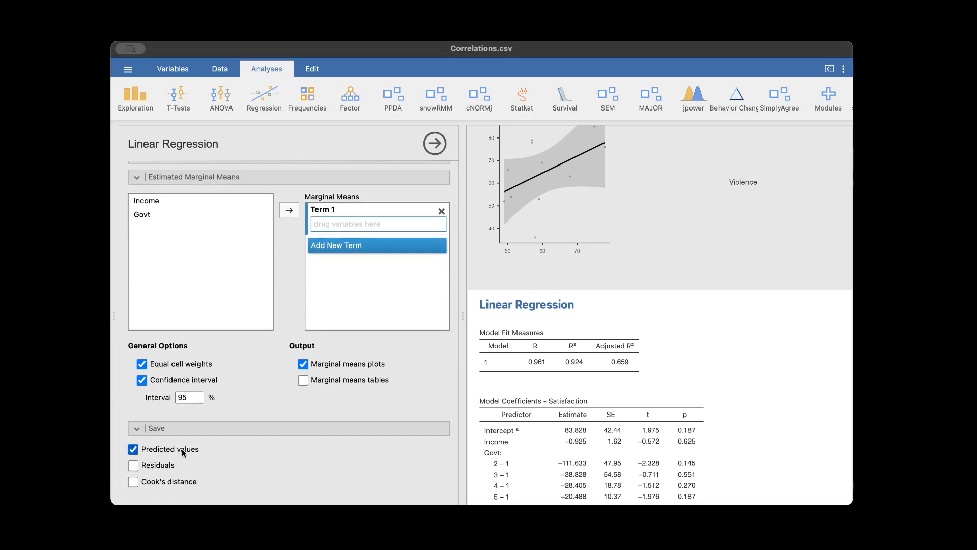
Examine the coefficients, normality and heteroskedasticity tables, and collapse the Estimated Marginal Means and Model Builder options
scroll(530, 354, down, 3)
scroll(530, 354, down, 2)
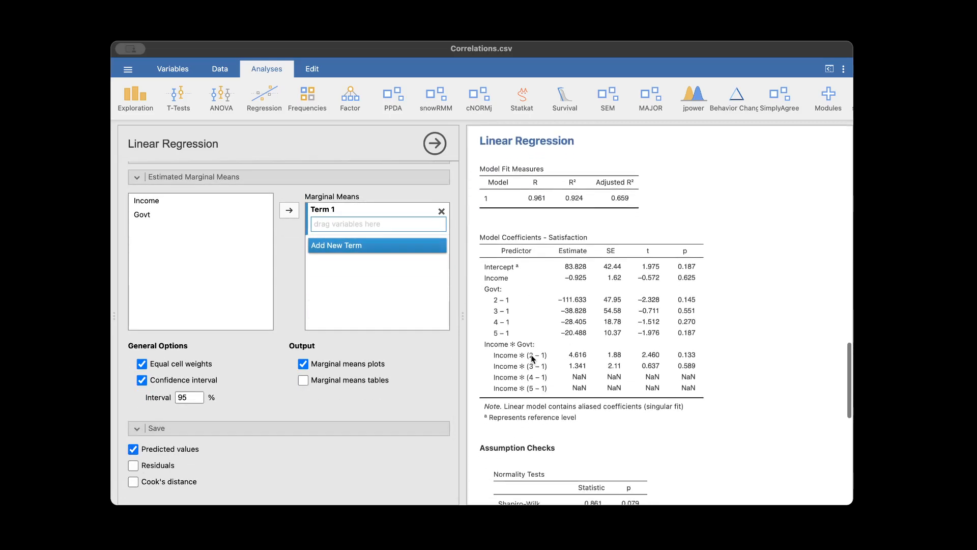
scroll(592, 286, down, 3)
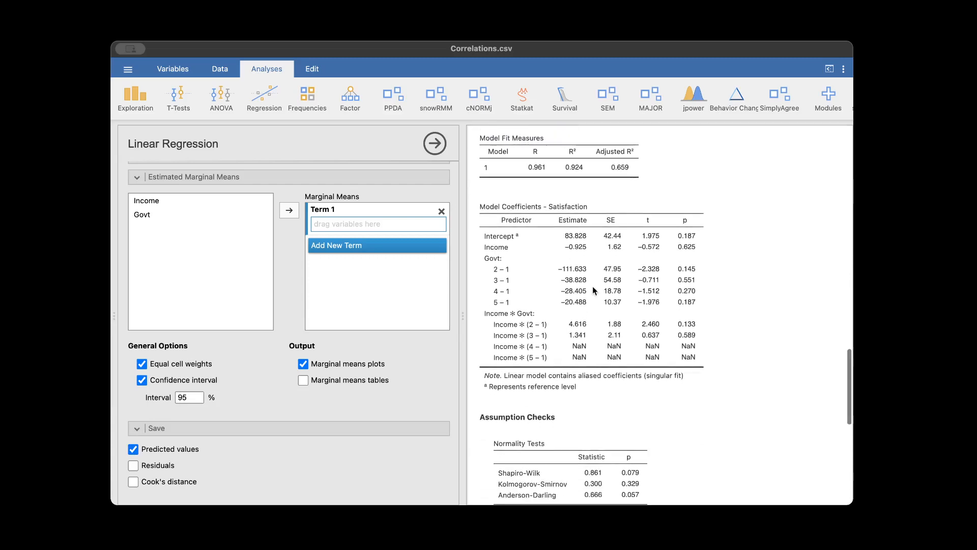
scroll(592, 288, down, 2)
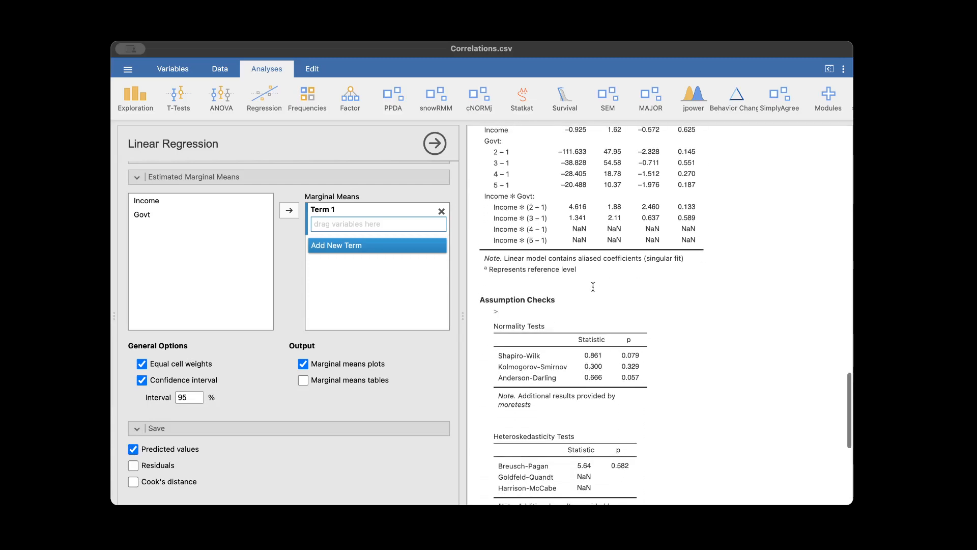
scroll(592, 287, down, 3)
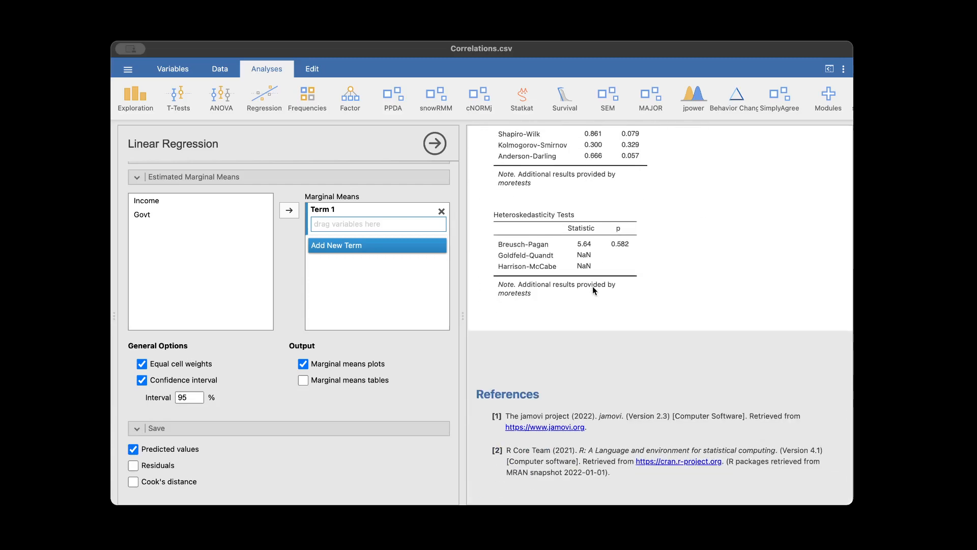
scroll(593, 287, up, 4)
scroll(592, 286, up, 4)
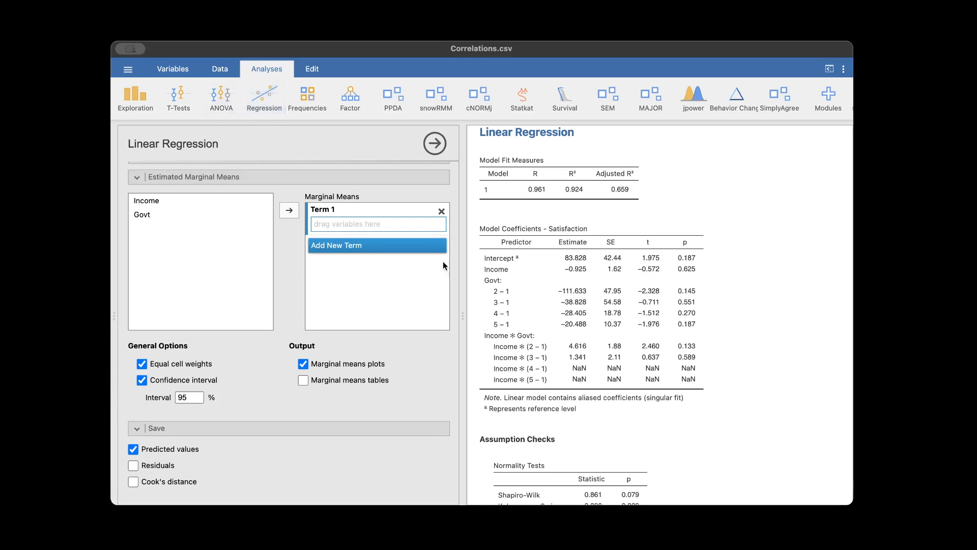
click(137, 178)
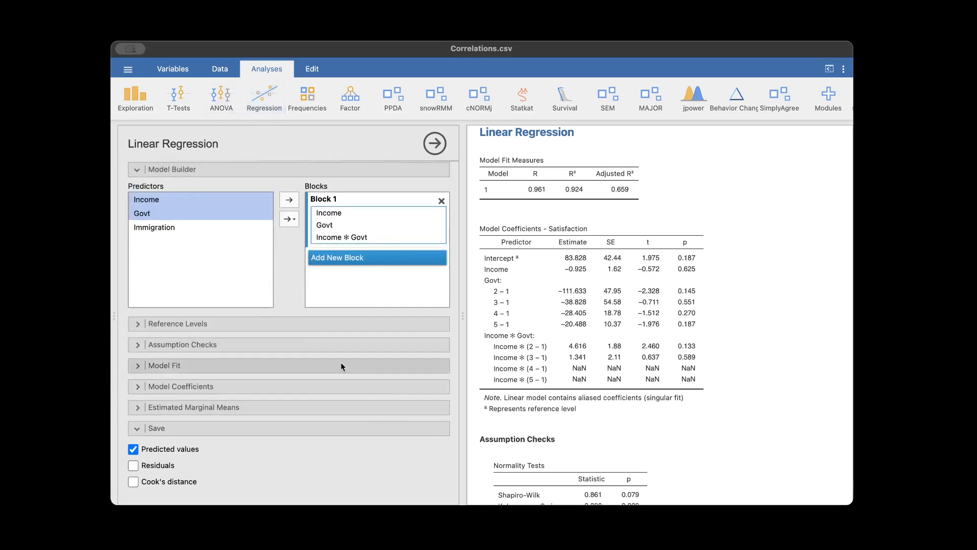
click(136, 169)
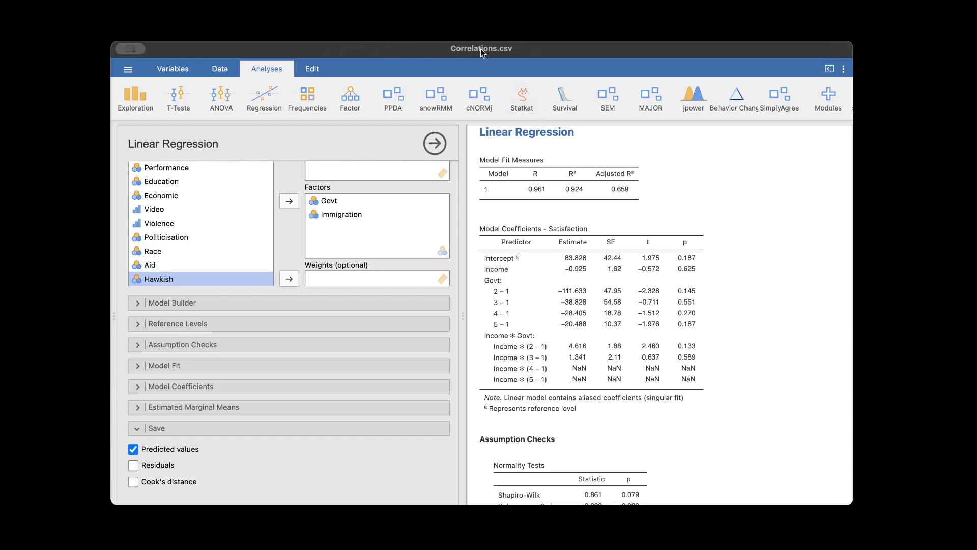
click(844, 69)
click(712, 36)
click(671, 519)
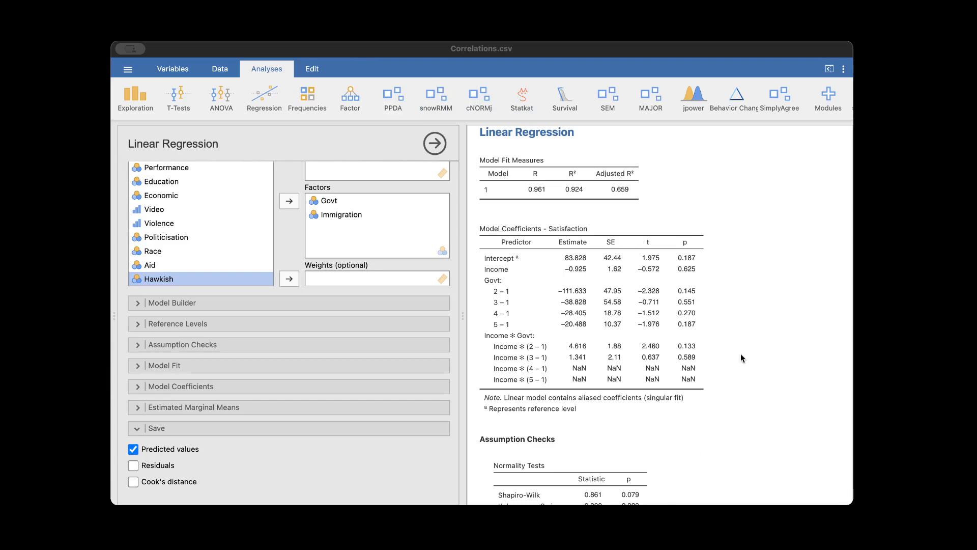